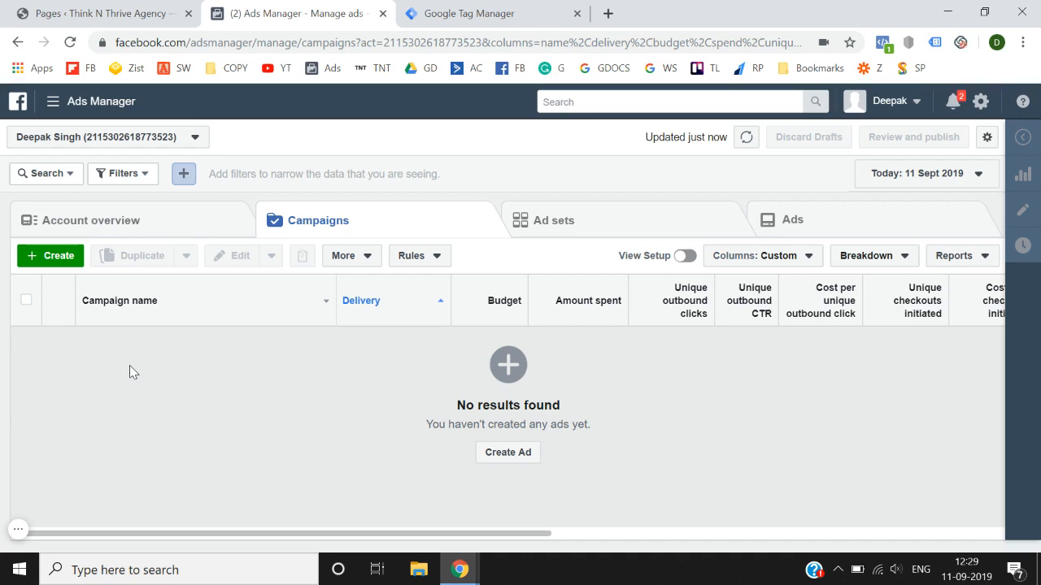
Switch to the WordPress admin and open the live Think N Thrive Agency homepage in a new tab
left_click(106, 13)
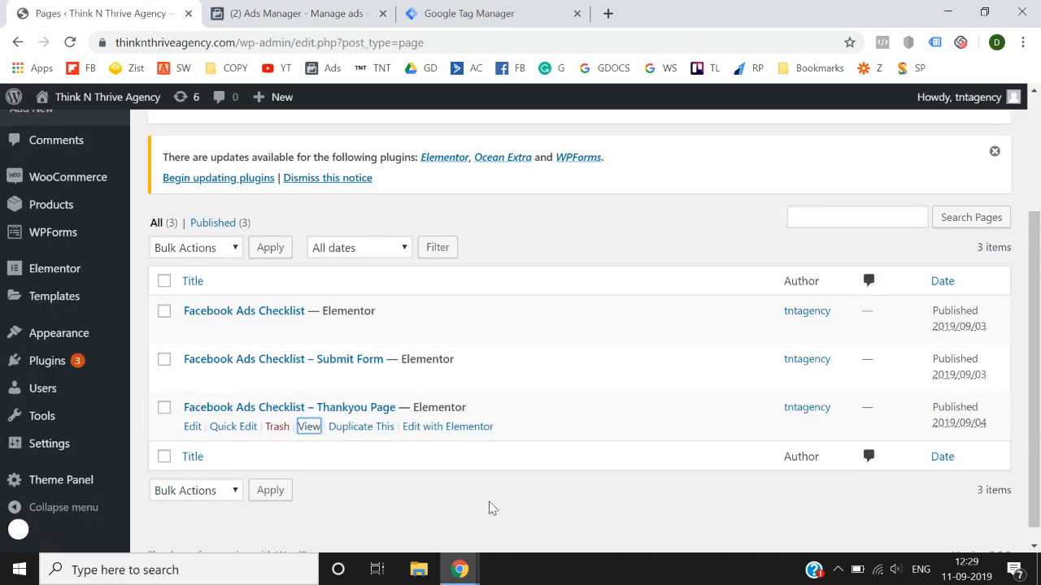
scroll(488, 509, "up", 3)
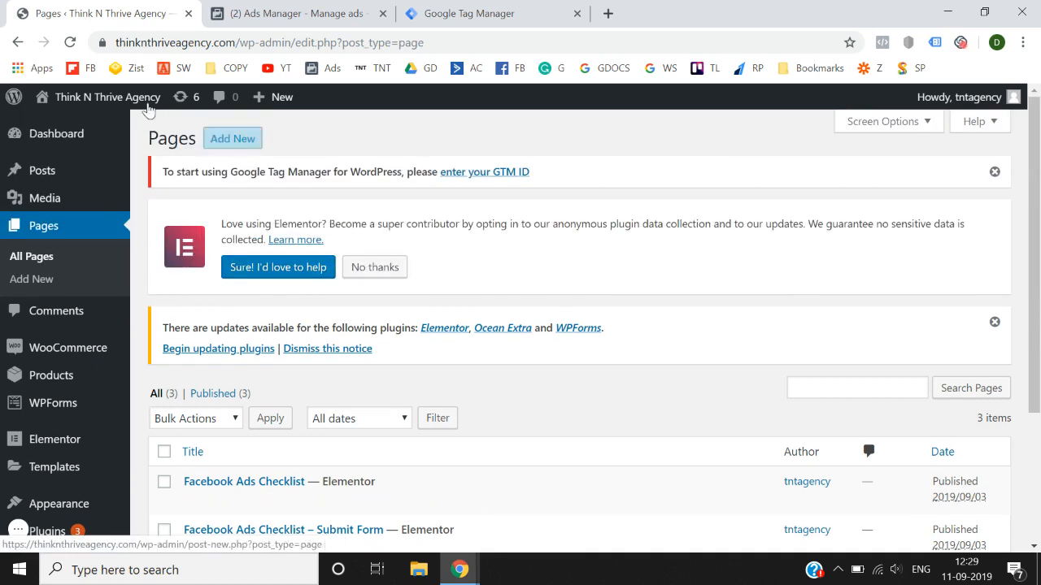
mouse_move(98, 98)
right_click(56, 128)
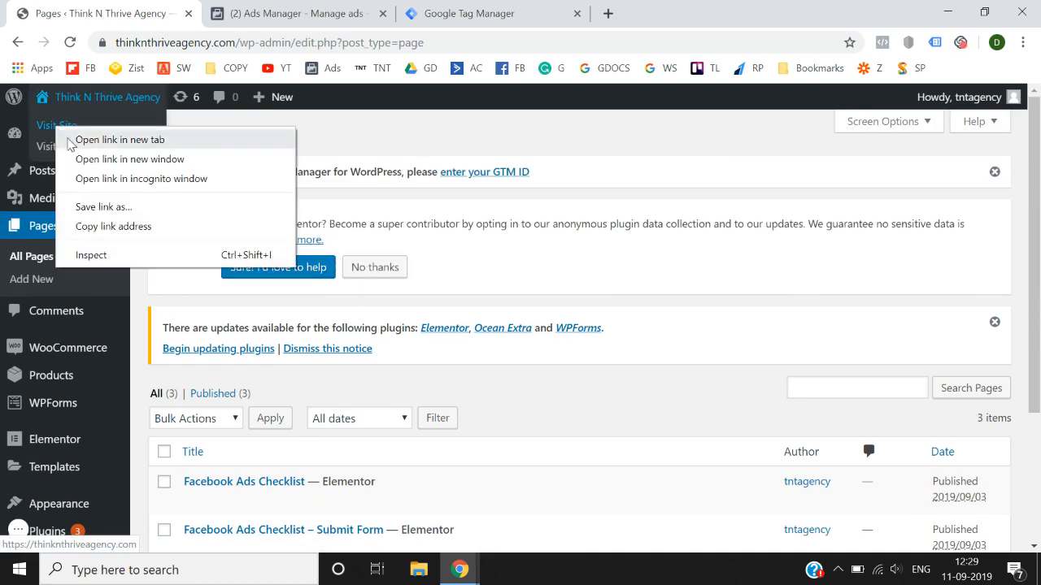
left_click(98, 139)
left_click(349, 9)
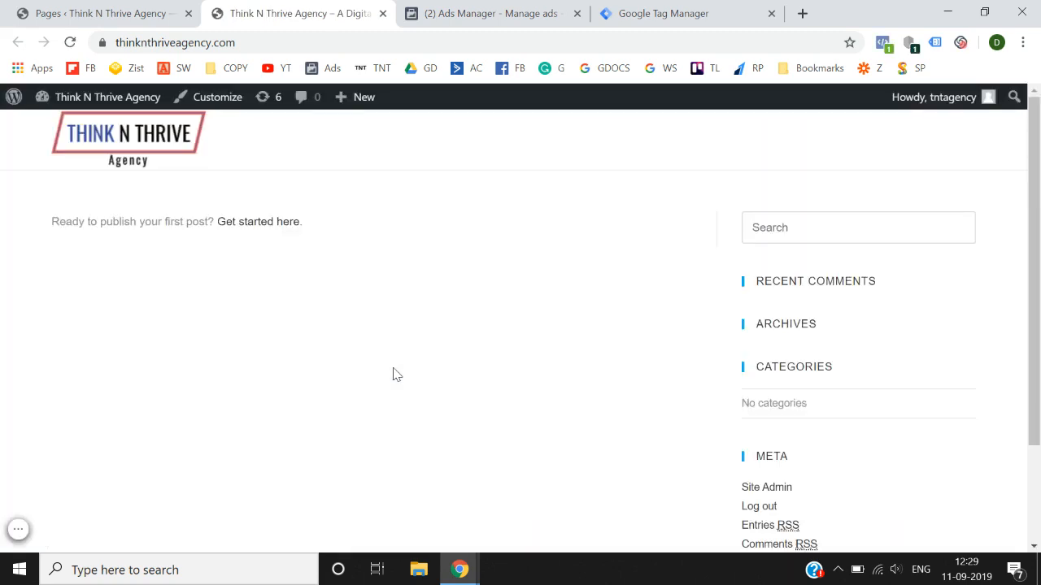
scroll(393, 374, "down", 3)
scroll(393, 373, "up", 3)
Examine the PageView and Microdata Automatically Detected events on the homepage with Facebook Pixel Helper
left_click(884, 46)
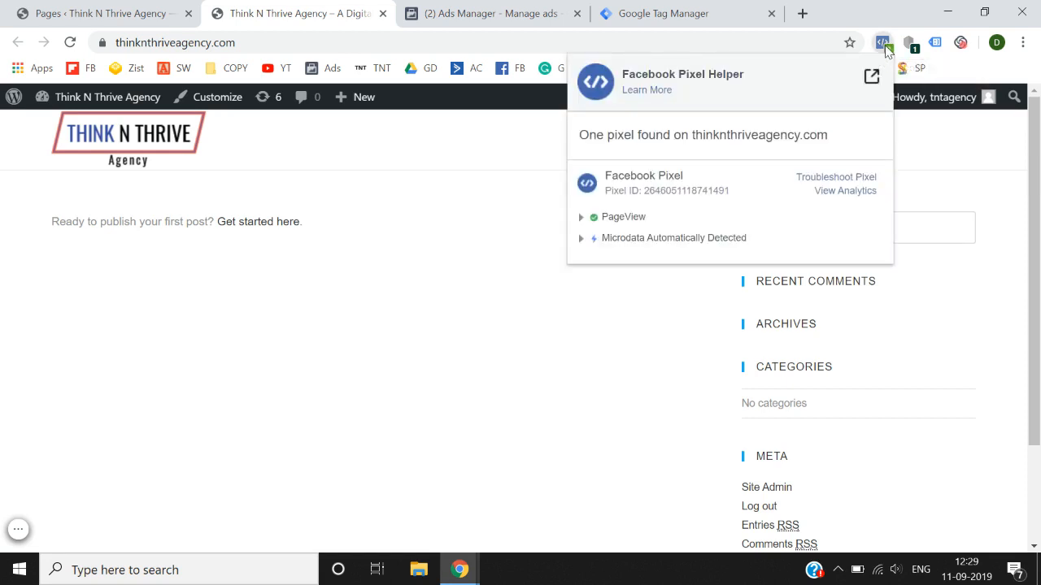
left_click(582, 317)
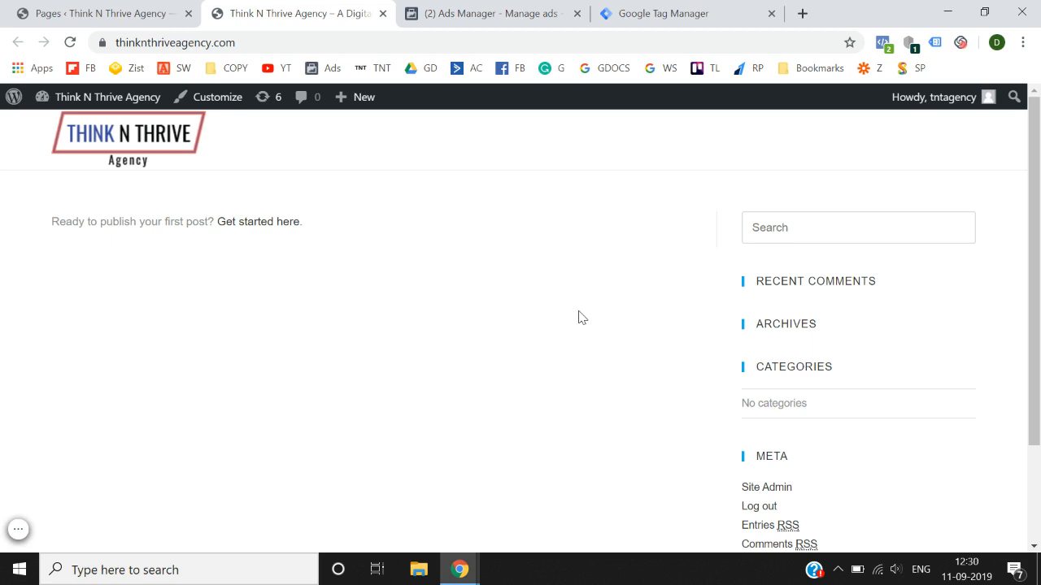
left_click(885, 50)
left_click(520, 362)
left_click(883, 42)
left_click(612, 221)
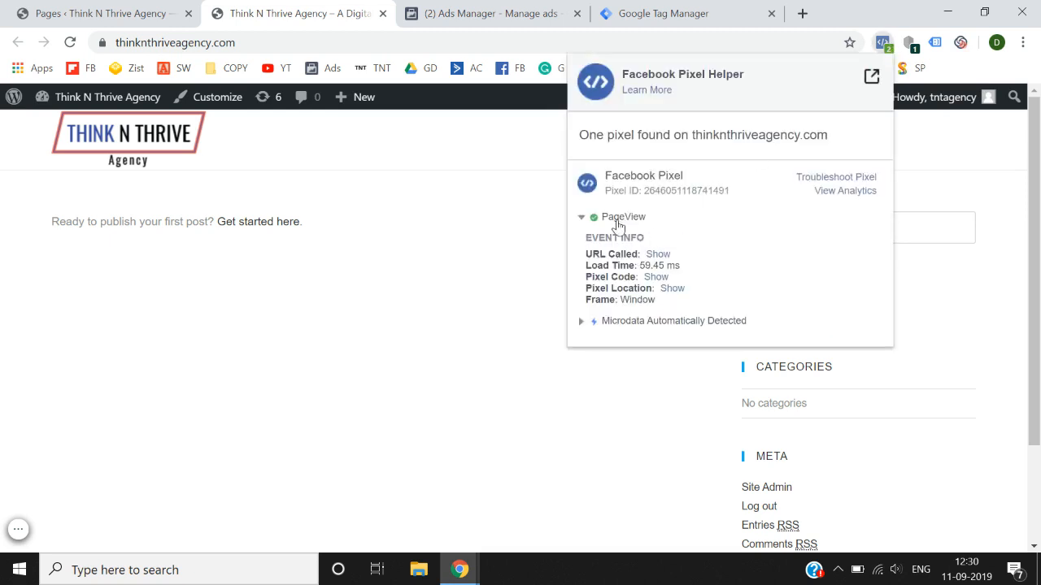
left_click(610, 223)
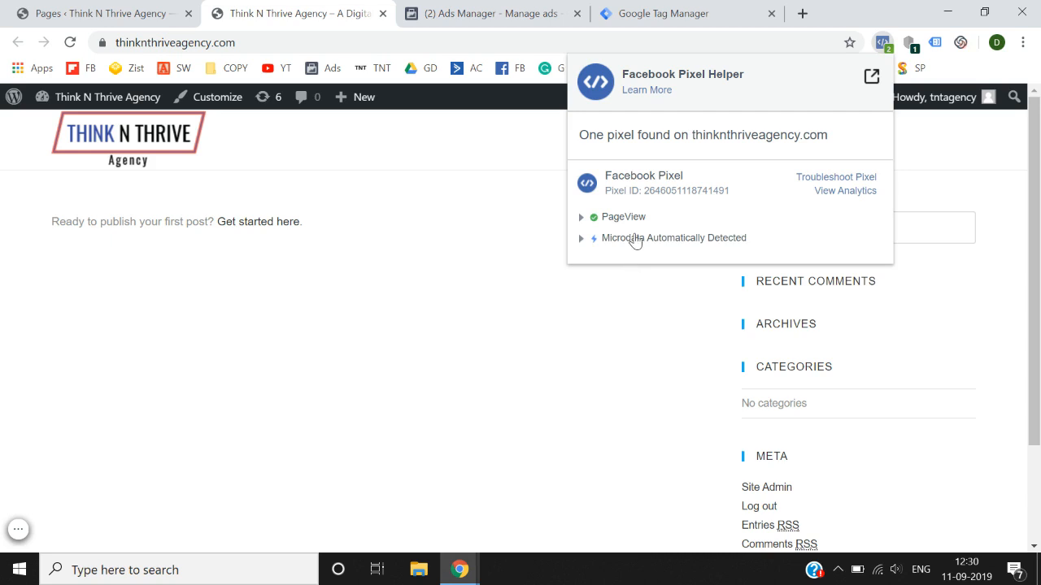
left_click(633, 239)
left_click(582, 244)
left_click(502, 360)
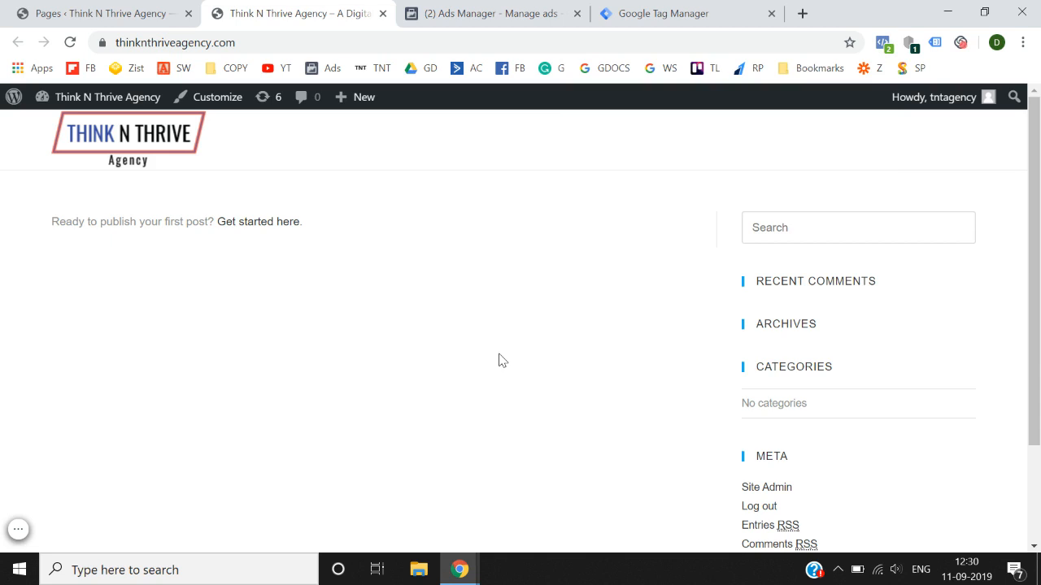
scroll(498, 360, "down", 3)
scroll(498, 360, "up", 3)
Open the live Facebook Ads Checklist page from the WordPress pages list in a new tab and close the homepage tab
left_click(177, 13)
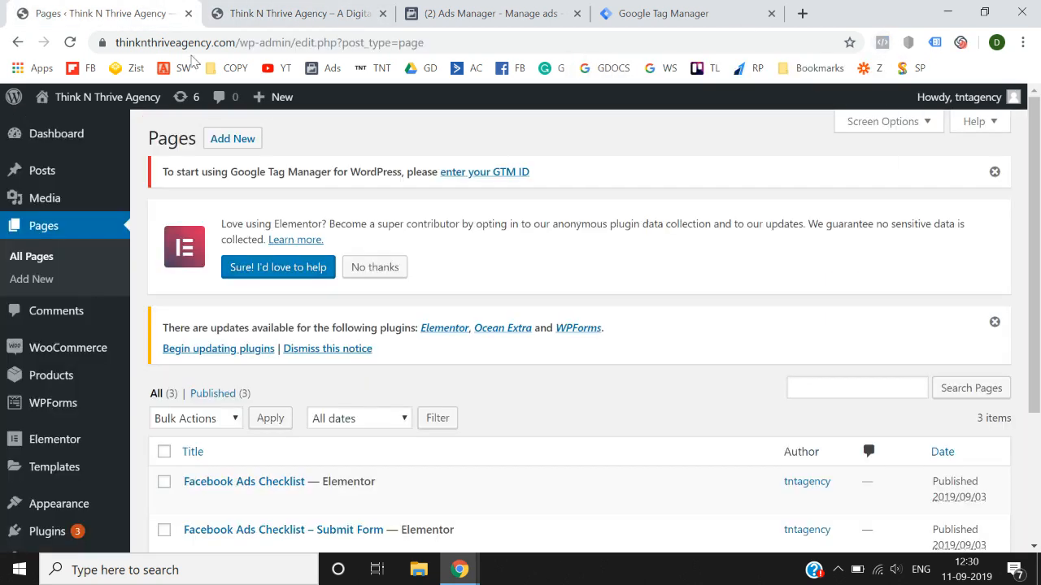
scroll(444, 344, "down", 3)
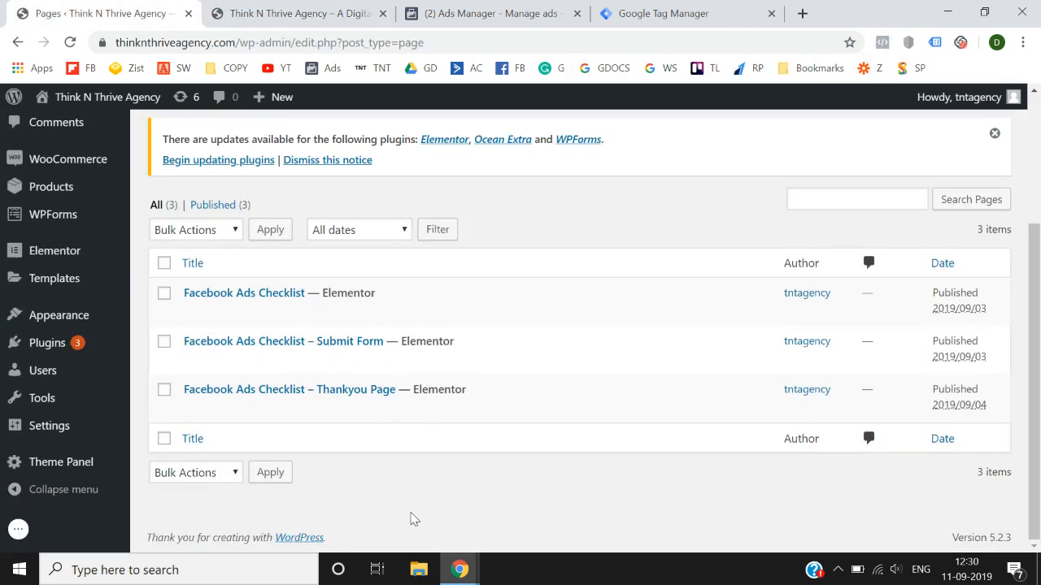
mouse_move(330, 298)
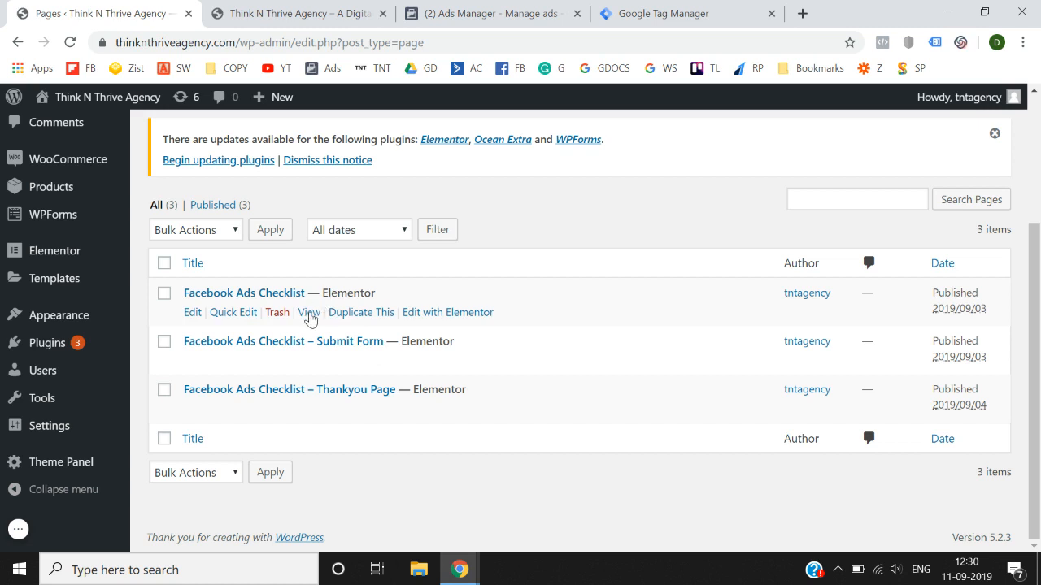
right_click(309, 317)
left_click(334, 326)
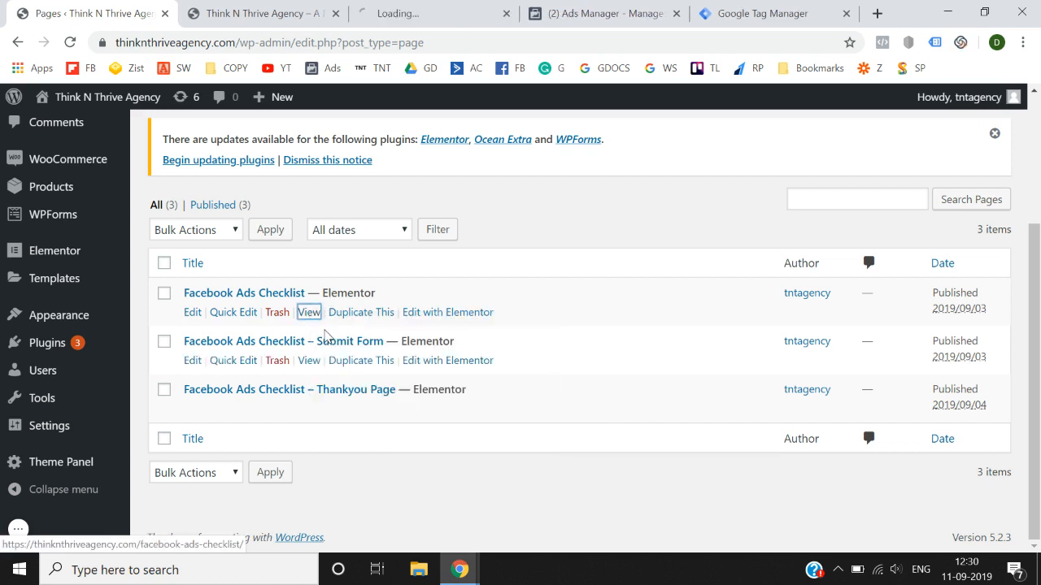
left_click(335, 13)
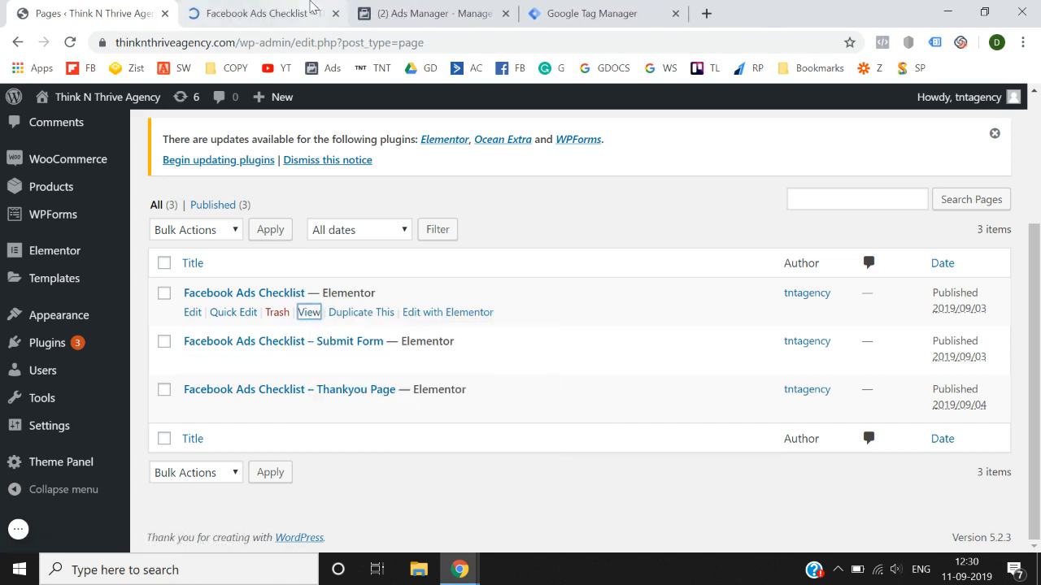
Check which pixel events fire on the Facebook Ads Checklist page with Facebook Pixel Helper
left_click(315, 14)
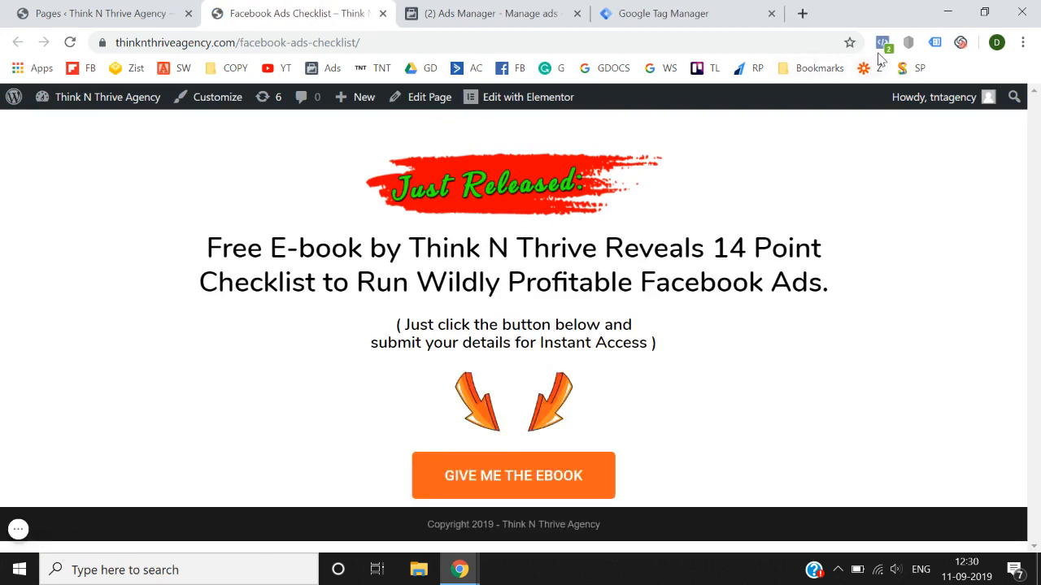
left_click(882, 43)
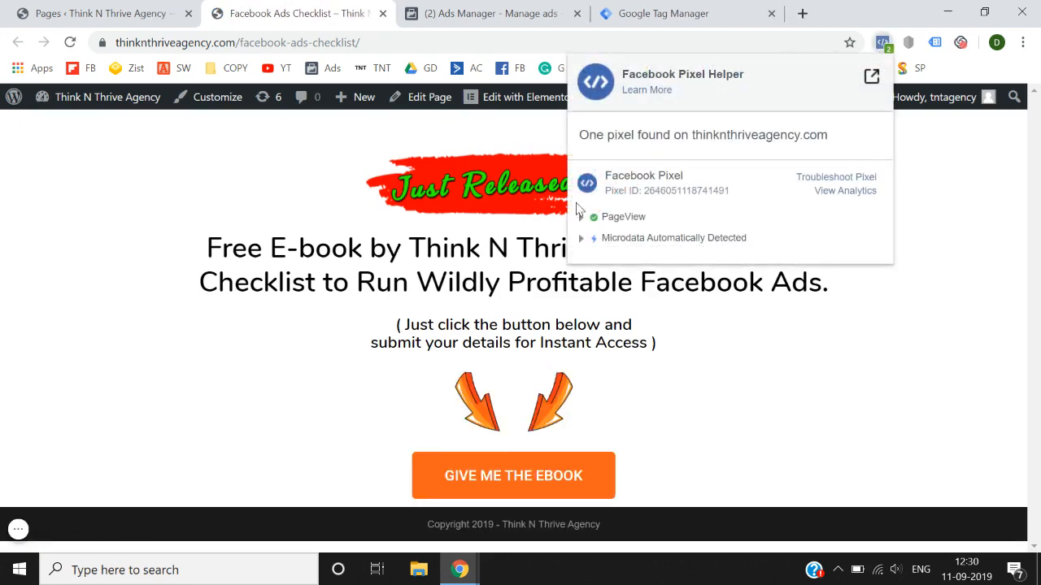
left_click(313, 413)
Open the live Facebook Ads Checklist – Thankyou Page from the WordPress pages list in a new tab
left_click(97, 16)
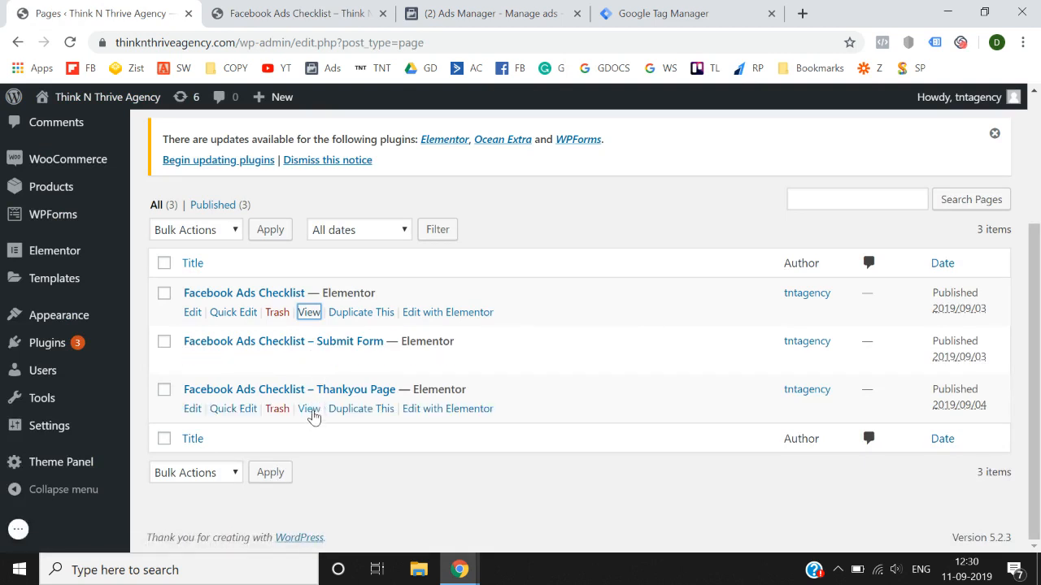
right_click(311, 410)
left_click(330, 423)
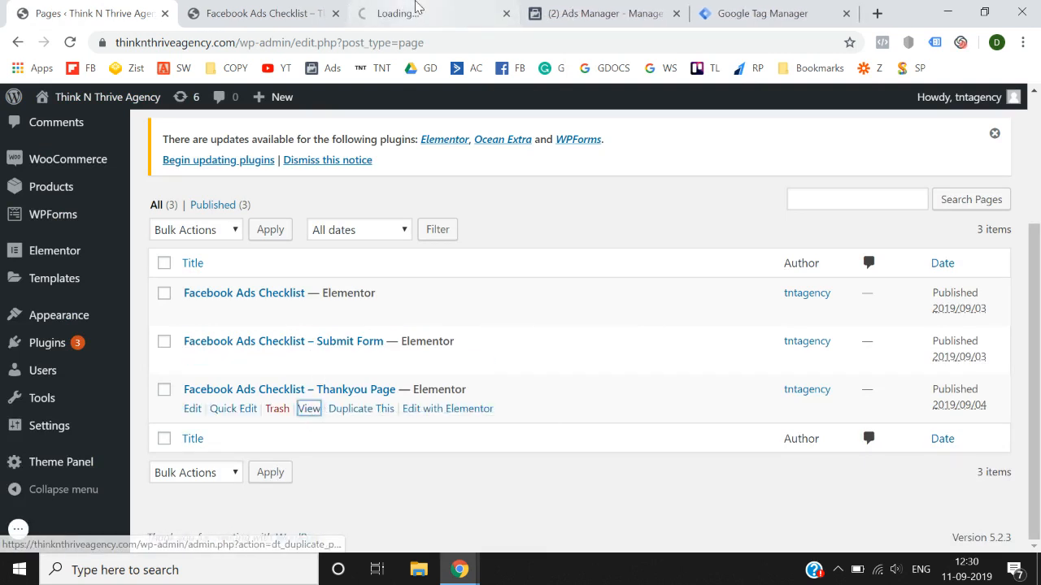
left_click(420, 10)
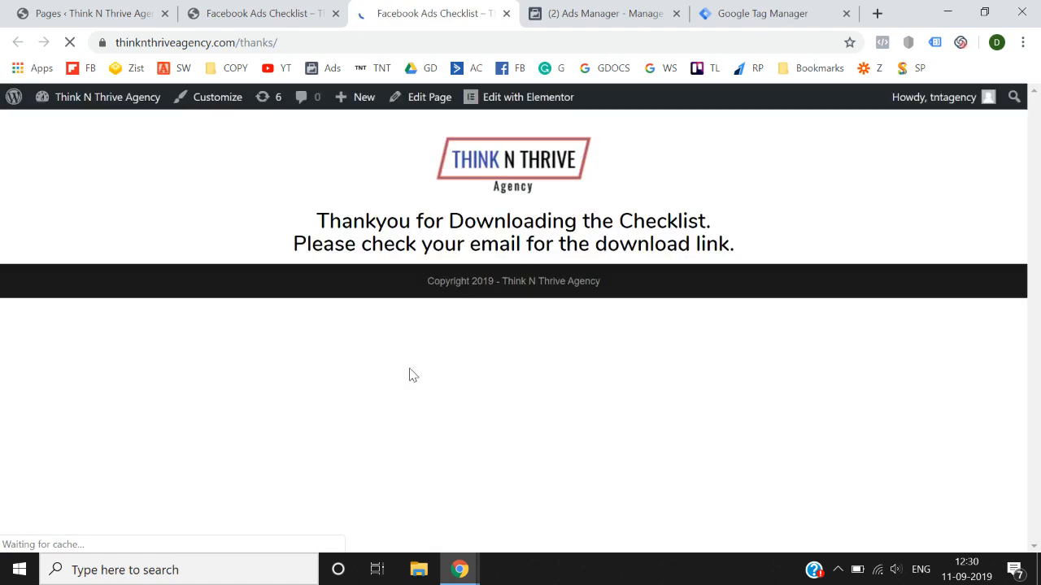
Check which pixel events fire on the thank-you page with Facebook Pixel Helper
left_click(882, 42)
left_click(612, 393)
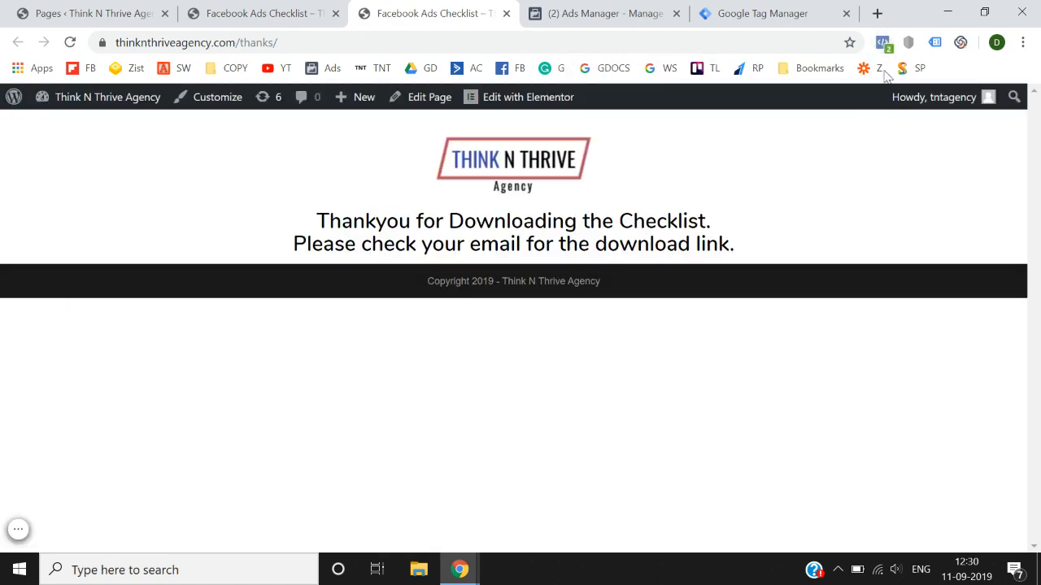
left_click(885, 44)
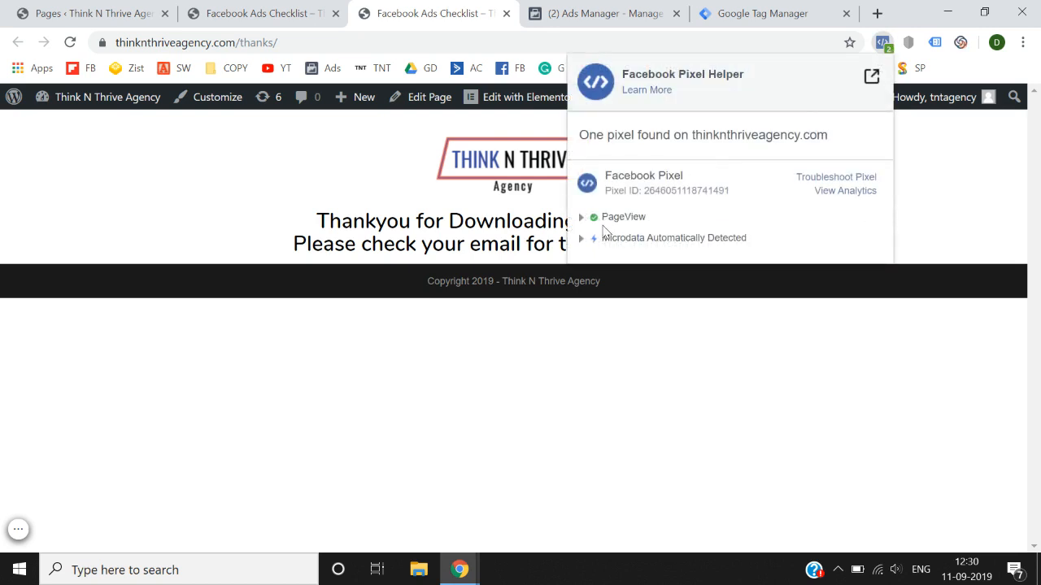
left_click(436, 461)
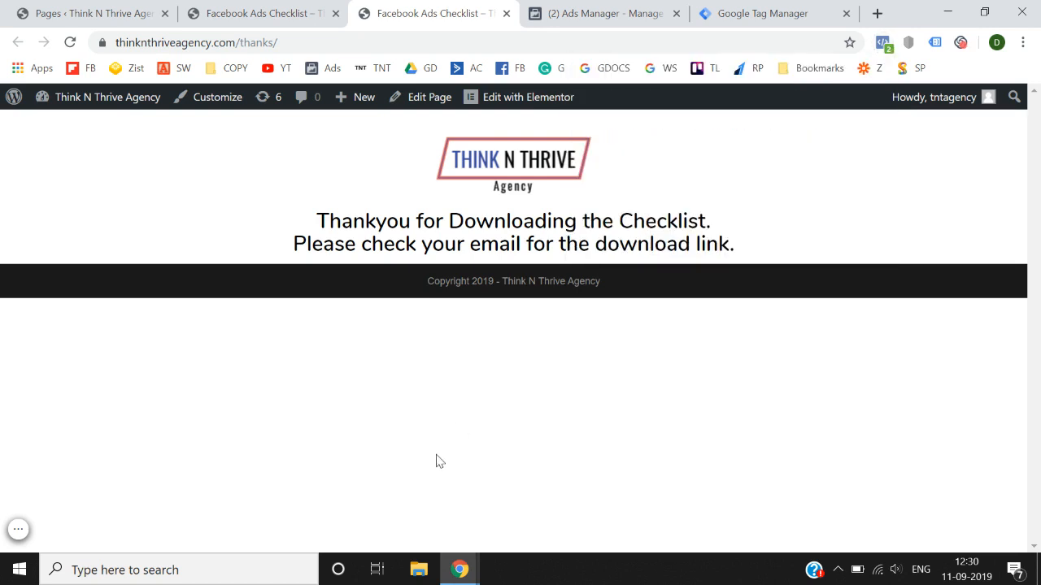
Compare the pixel events of the checklist landing page with those of the thank-you page
left_click(288, 18)
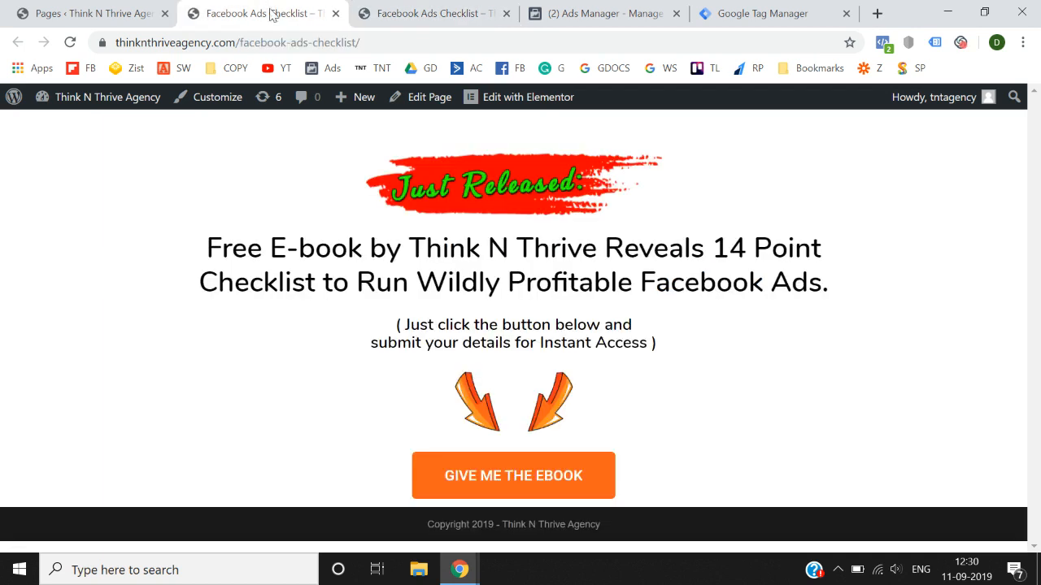
left_click(419, 10)
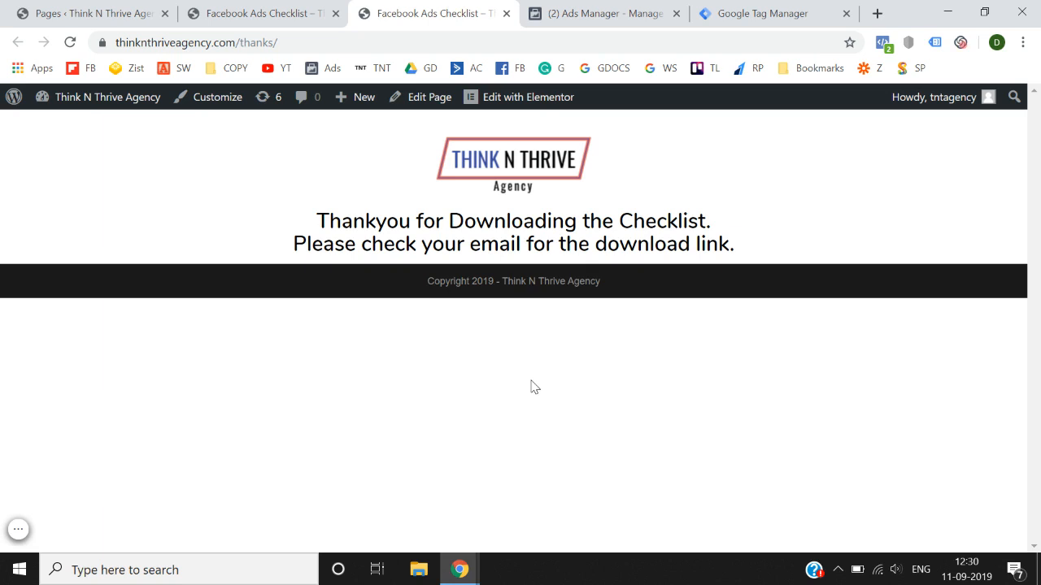
left_click(274, 13)
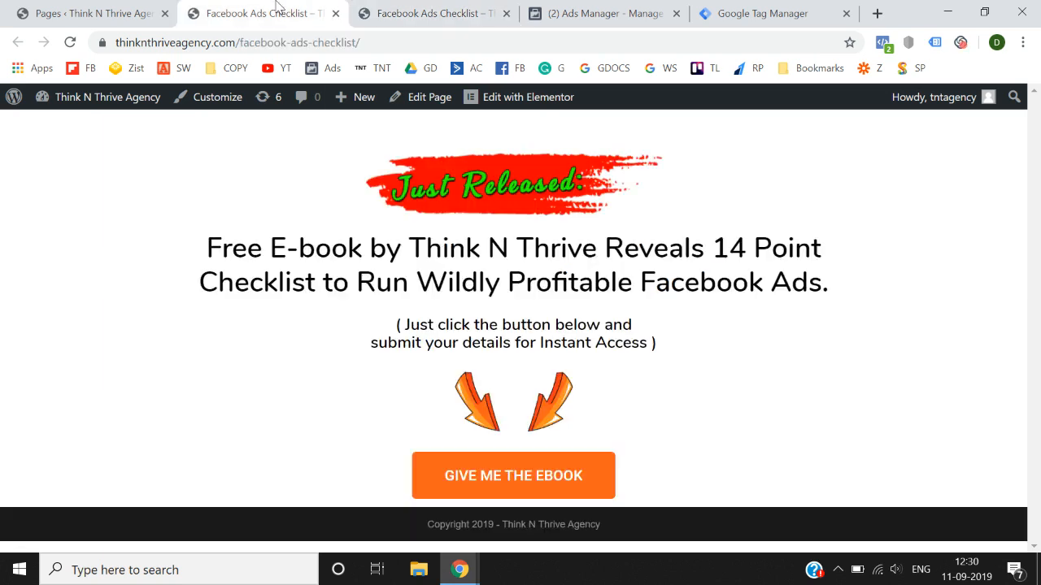
left_click(882, 43)
left_click(434, 9)
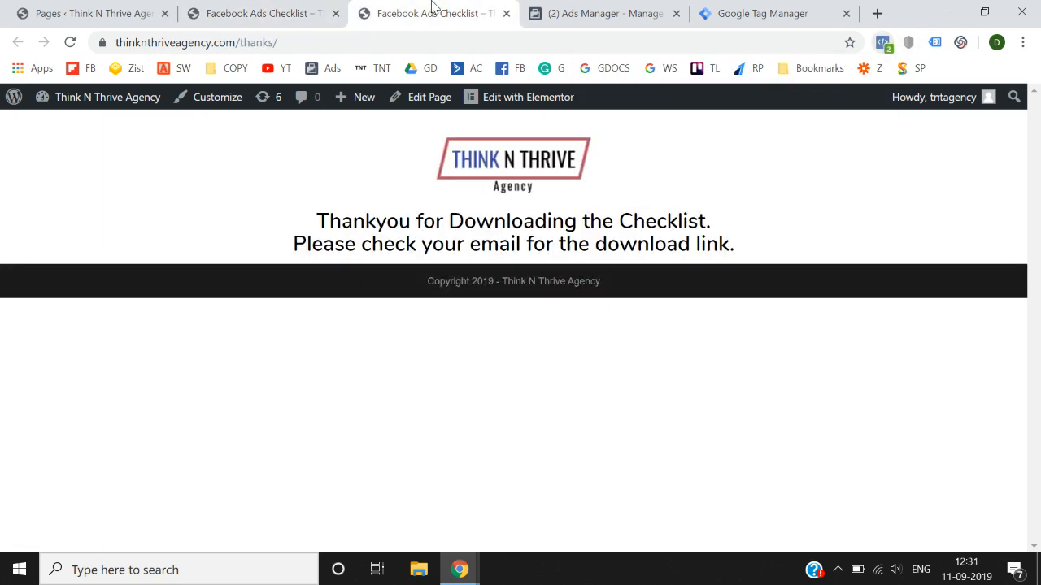
left_click(885, 47)
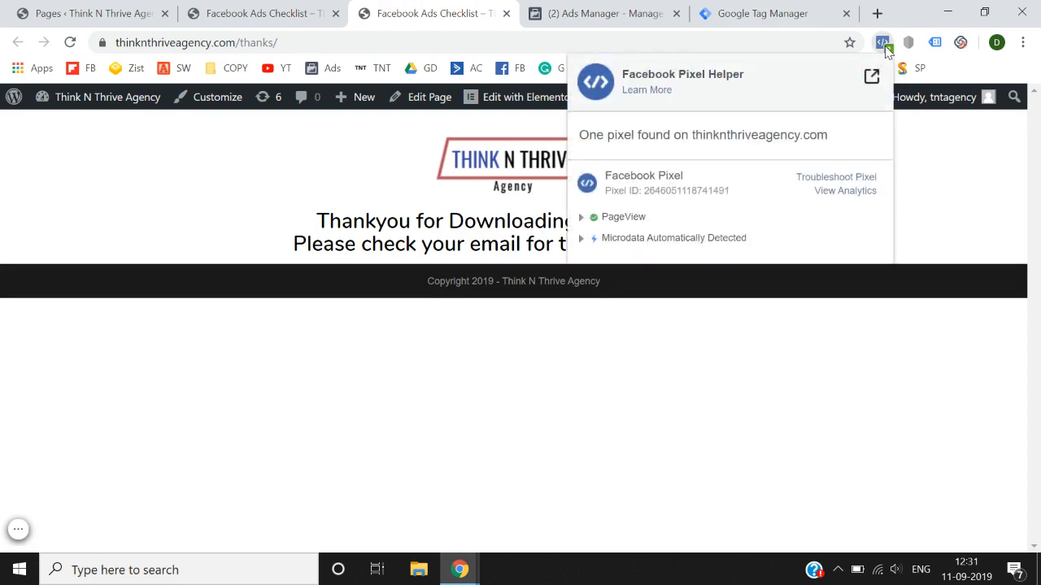
left_click(593, 398)
left_click(274, 9)
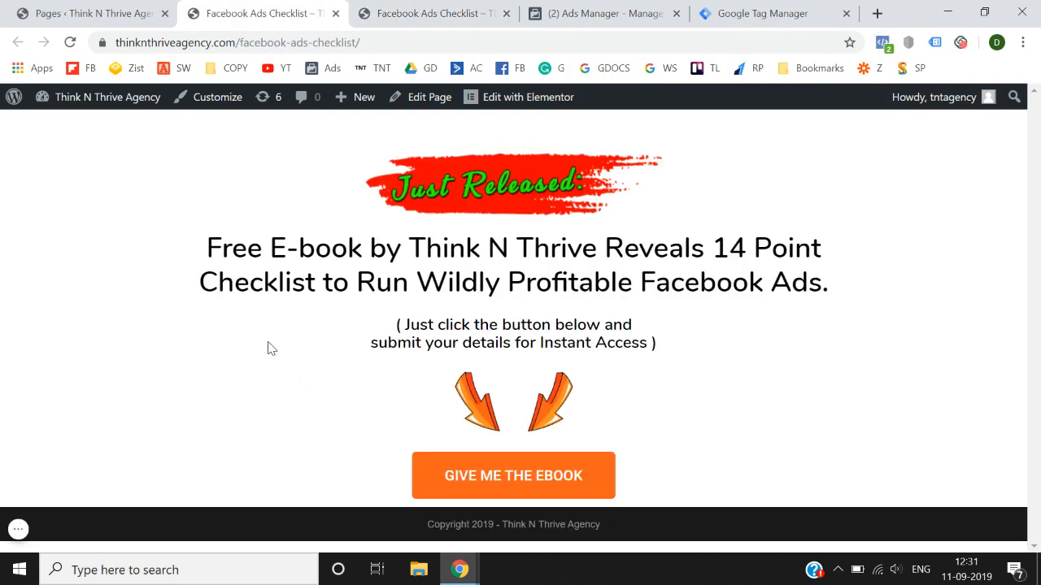
left_click(439, 13)
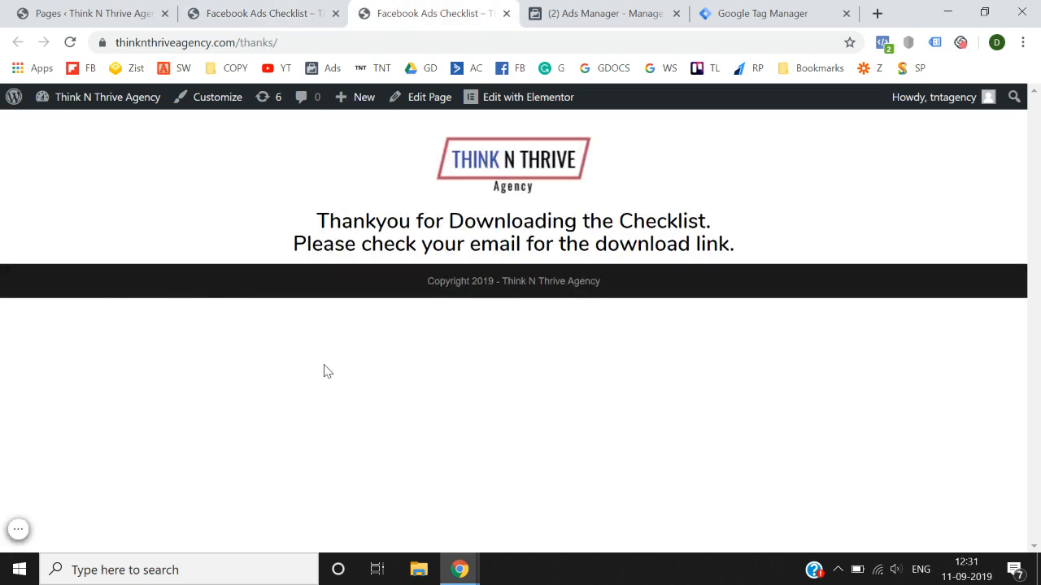
Review the headline text on the checklist landing page and the confirmation text on the thank-you page
key("ctrl+shift+Tab")
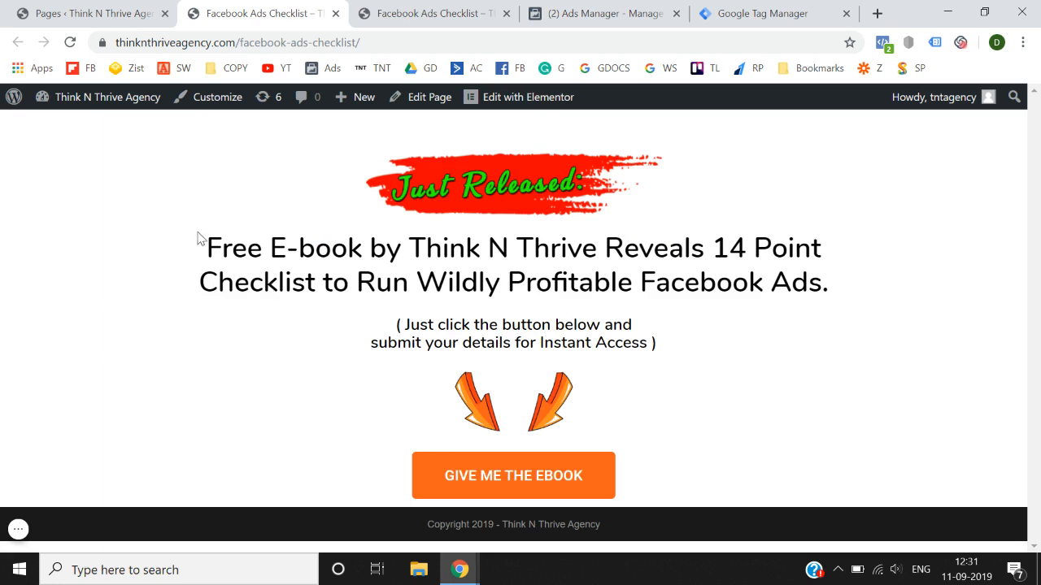
left_click_drag(205, 244, 697, 359)
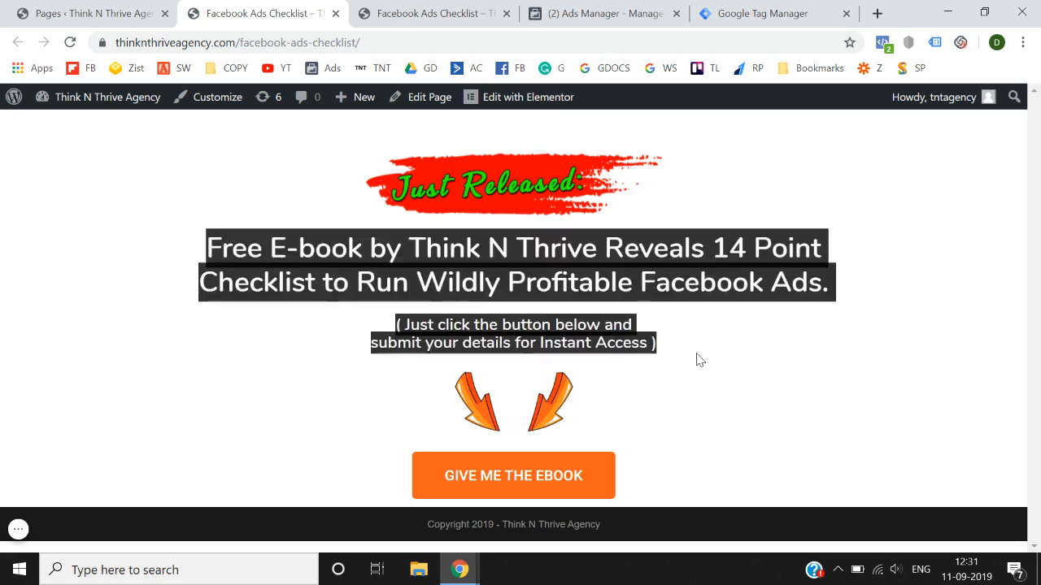
left_click(696, 360)
left_click(443, 7)
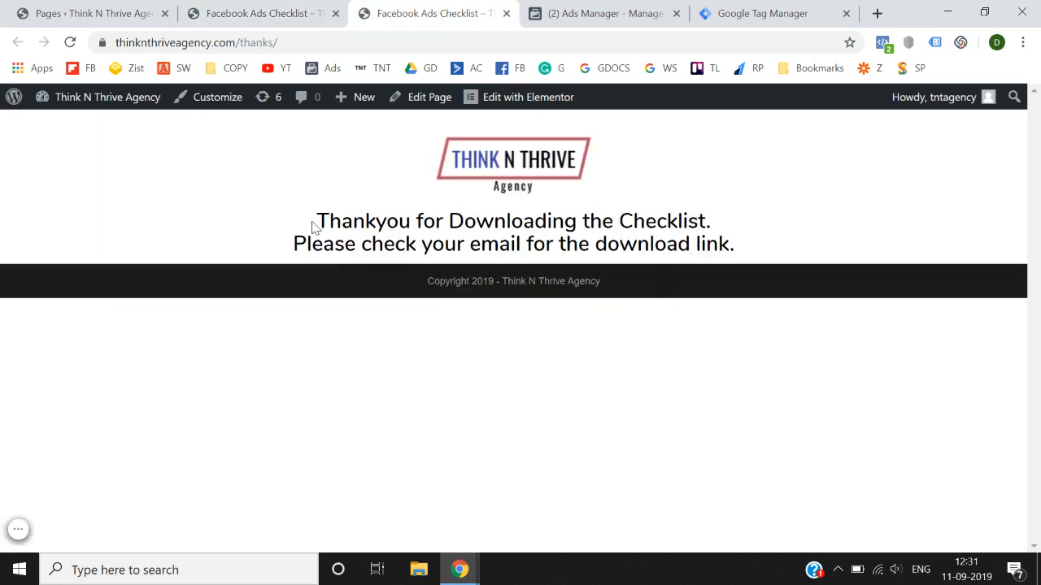
left_click_drag(312, 227, 652, 248)
left_click(651, 250)
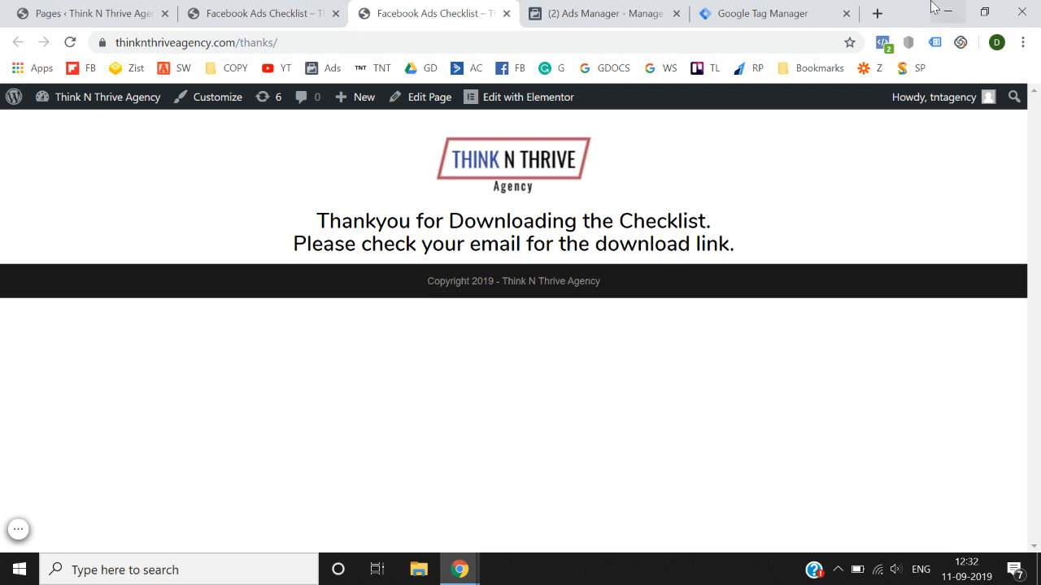
Switch to Facebook Ads Manager and open its Events Manager
left_click(663, 12)
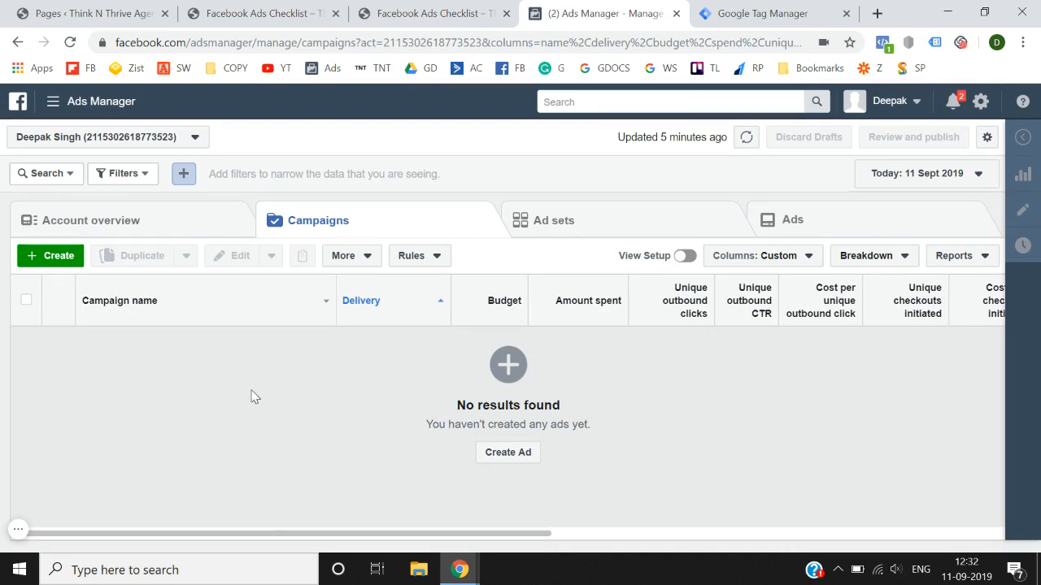
left_click(53, 104)
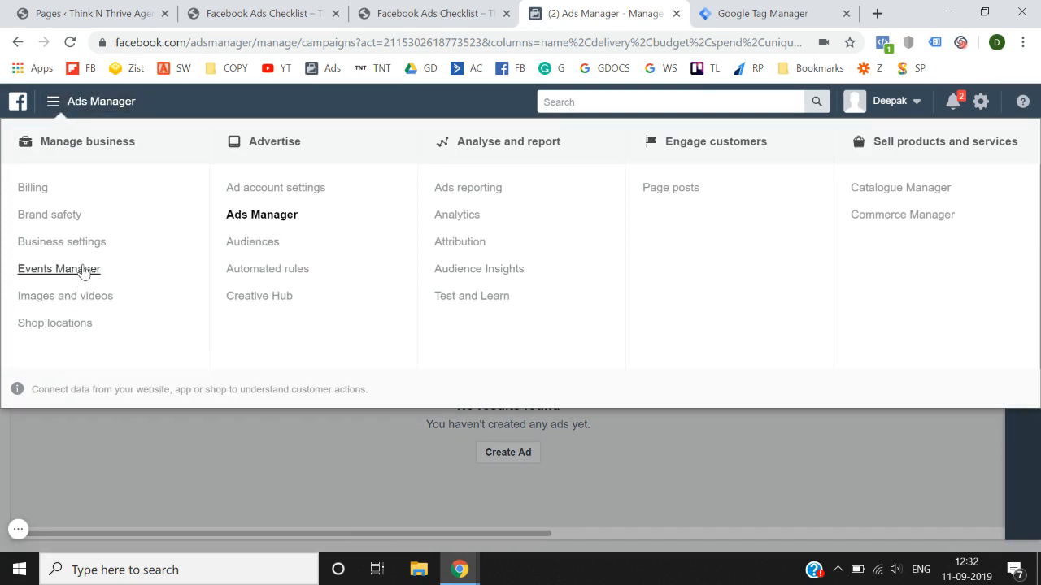
left_click(89, 270)
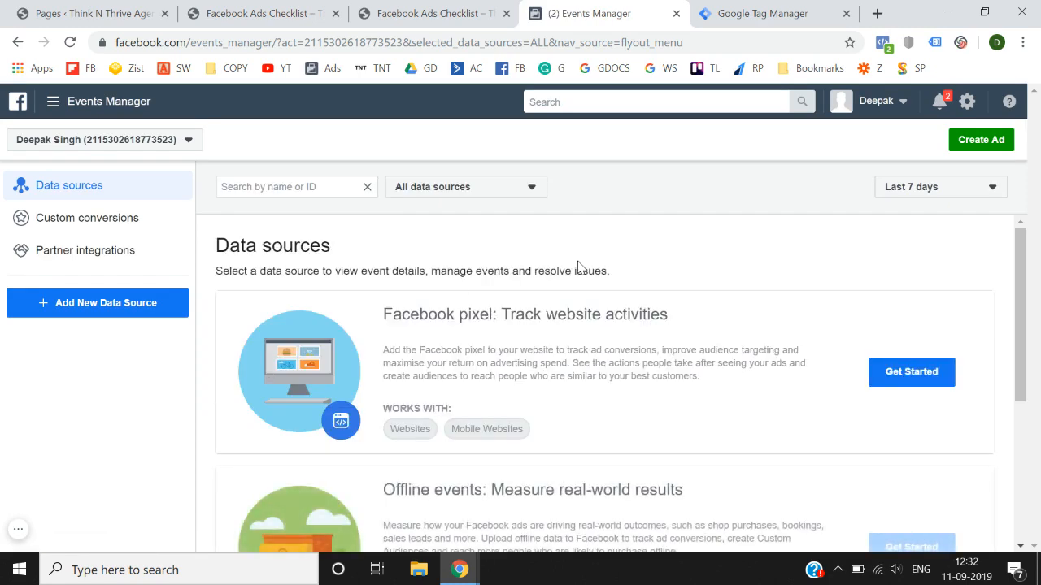
Look over the available data sources and switch Events Manager to the 100 Days Course ad account
scroll(577, 268, "down", 3)
scroll(579, 266, "up", 3)
scroll(516, 355, "down", 3)
scroll(520, 364, "up", 3)
left_click(165, 143)
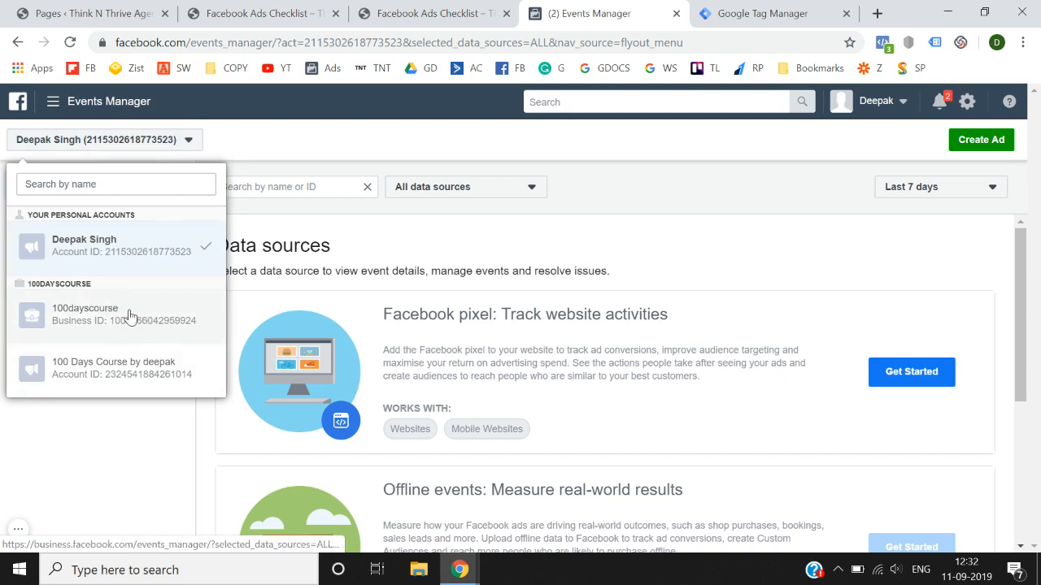
left_click(145, 374)
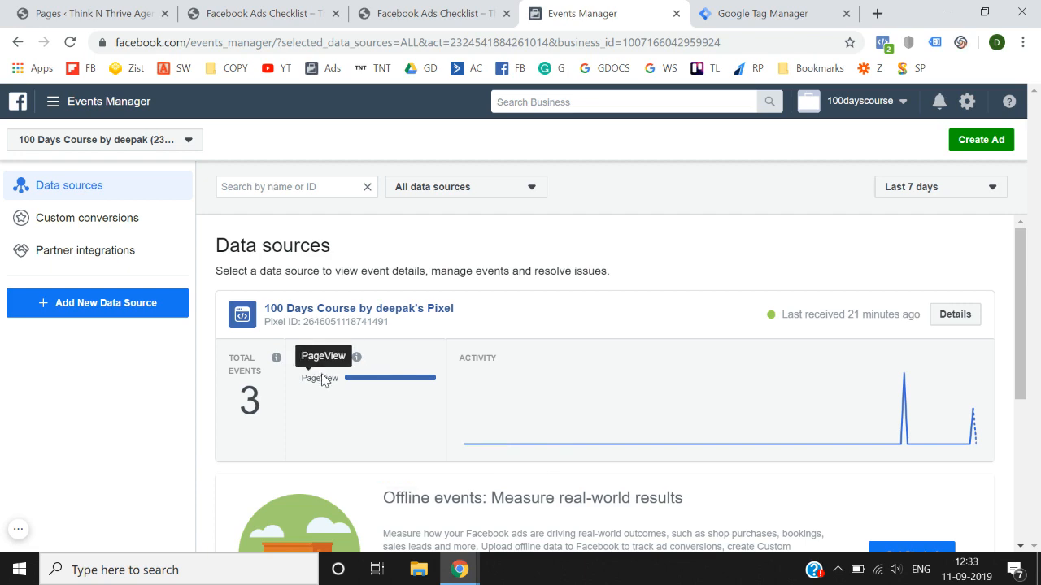
Look through the account's data sources and open the details of the 100 Days Course pixel
scroll(532, 300, "down", 3)
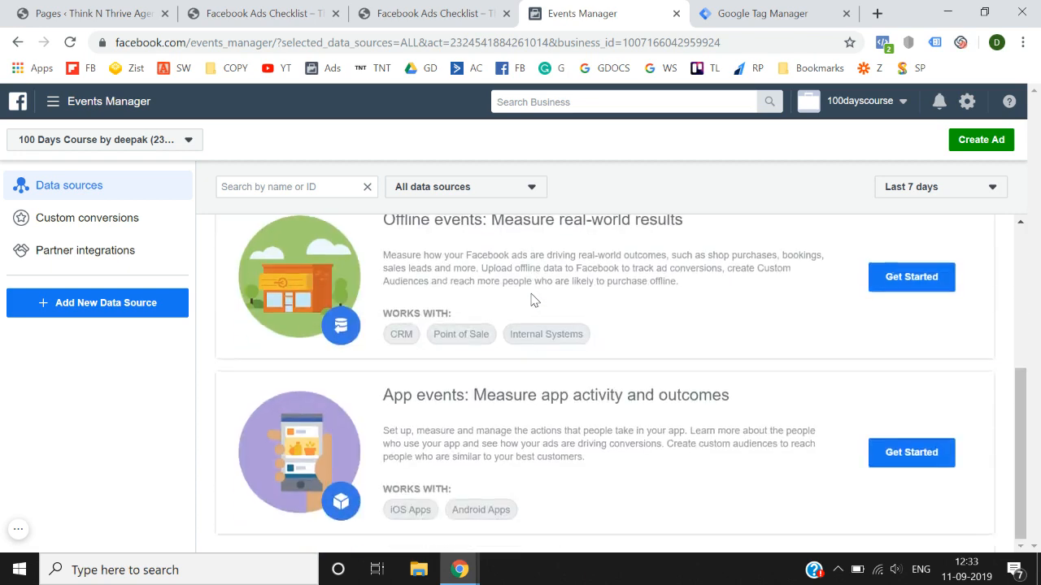
scroll(532, 300, "up", 3)
scroll(532, 300, "down", 3)
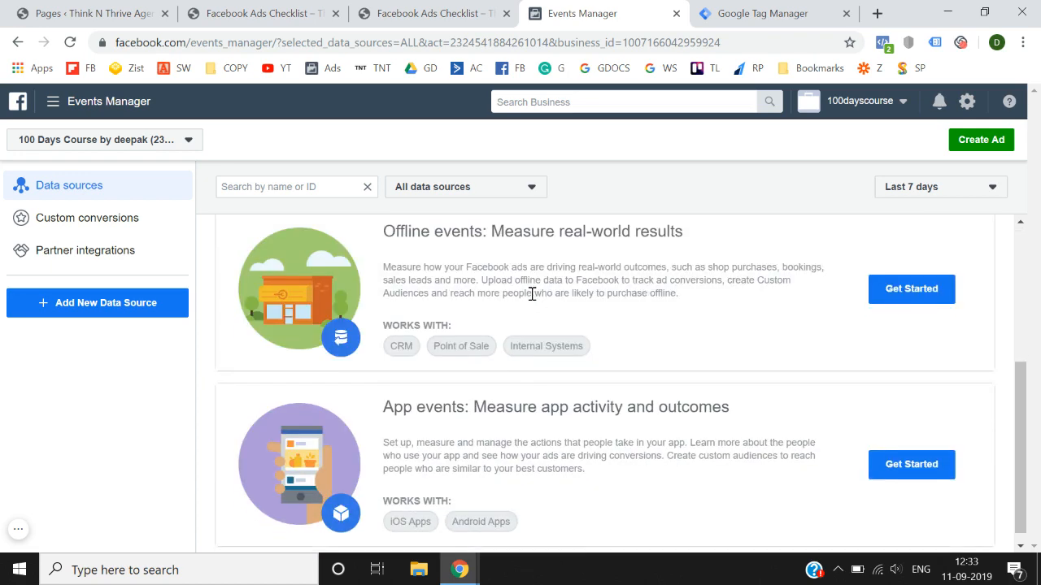
scroll(532, 297, "down", 1)
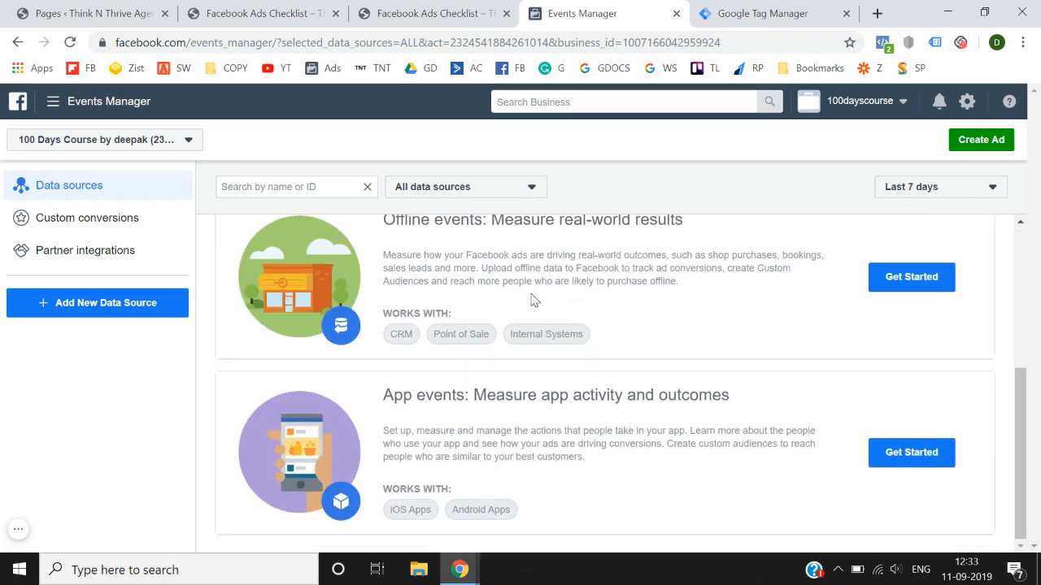
scroll(533, 300, "up", 5)
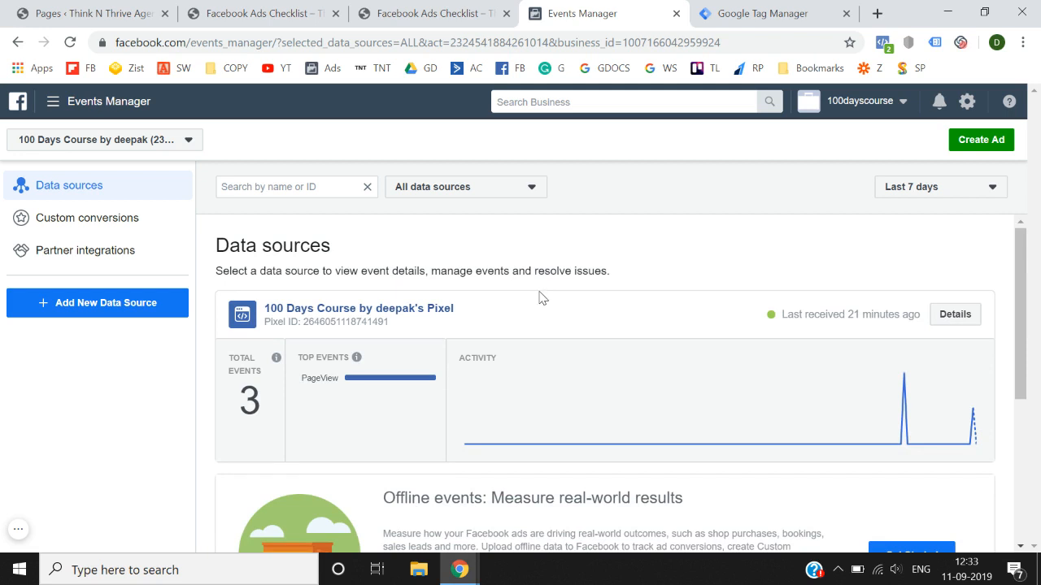
left_click(955, 316)
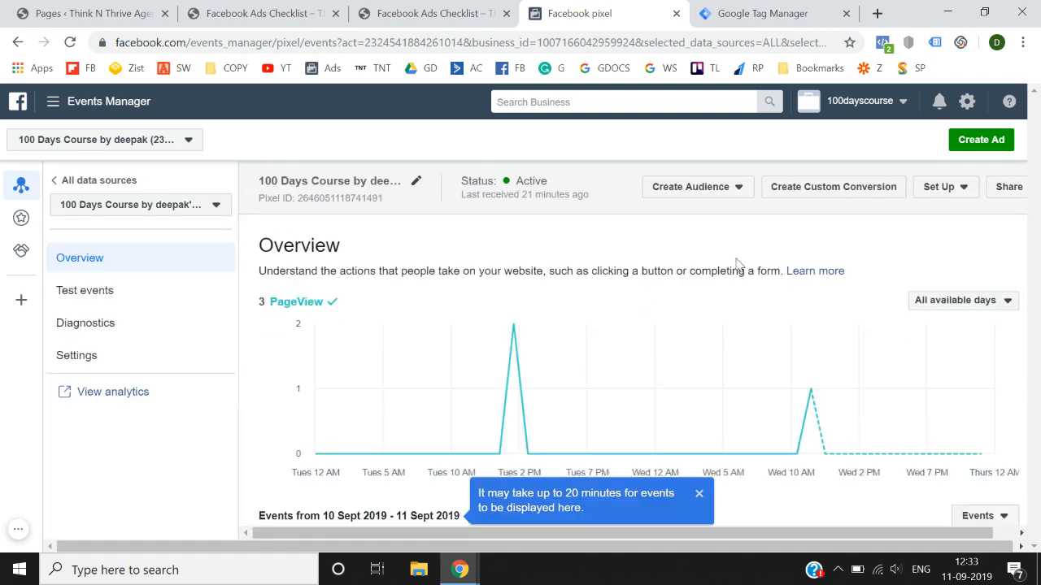
View the pixel's base code in the manual installation instructions, and close them
left_click(927, 194)
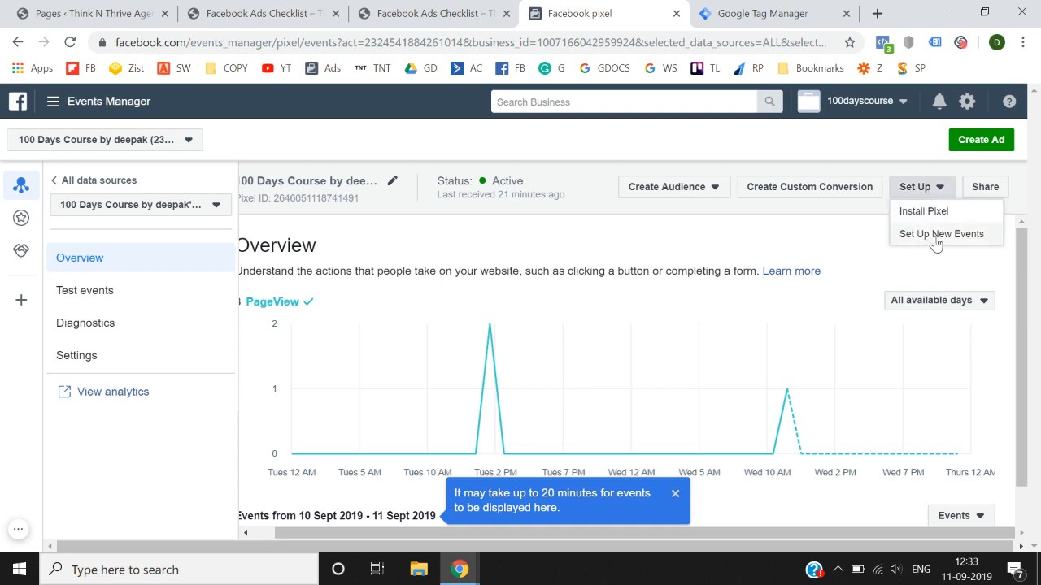
left_click(927, 210)
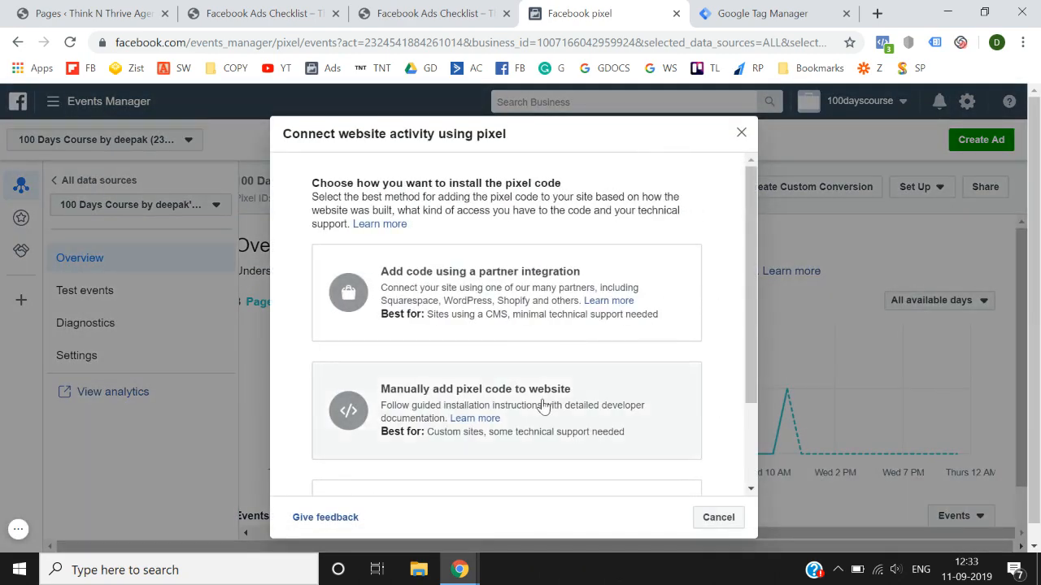
left_click(541, 407)
scroll(542, 407, "down", 3)
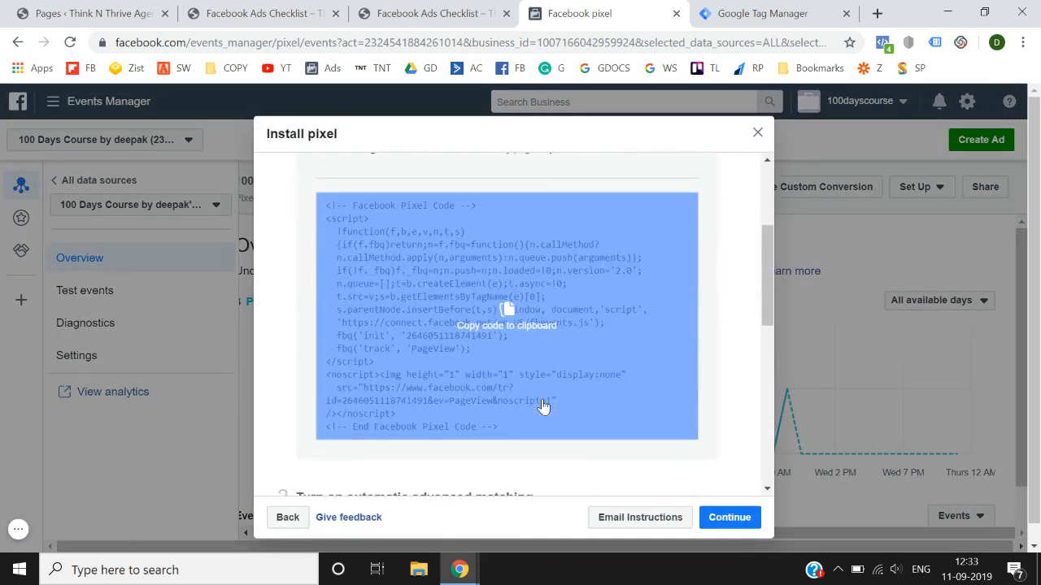
scroll(558, 345, "up", 5)
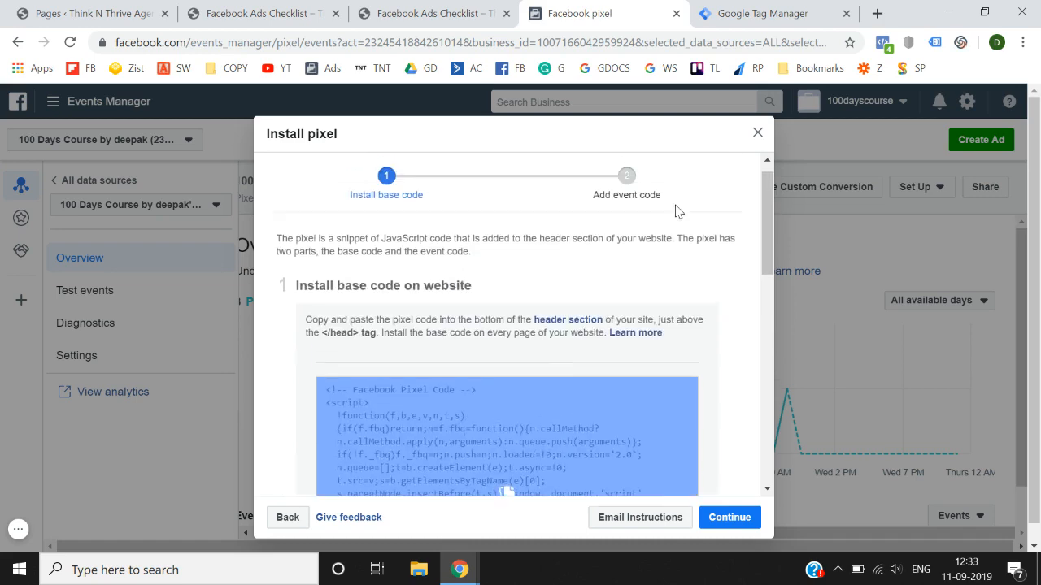
left_click(757, 135)
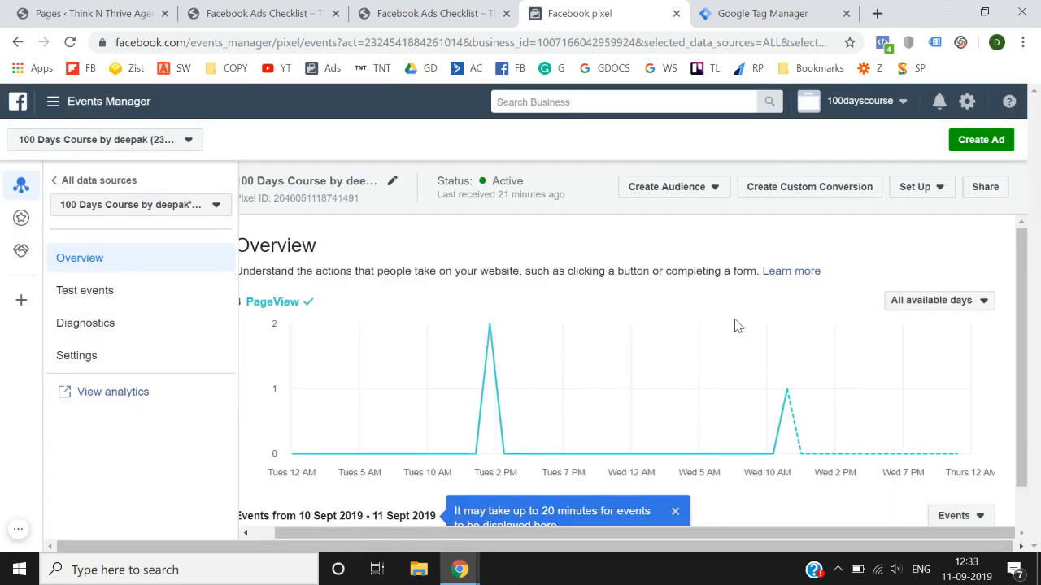
Start setting up new events for the pixel with the option to manually add event code
left_click(931, 190)
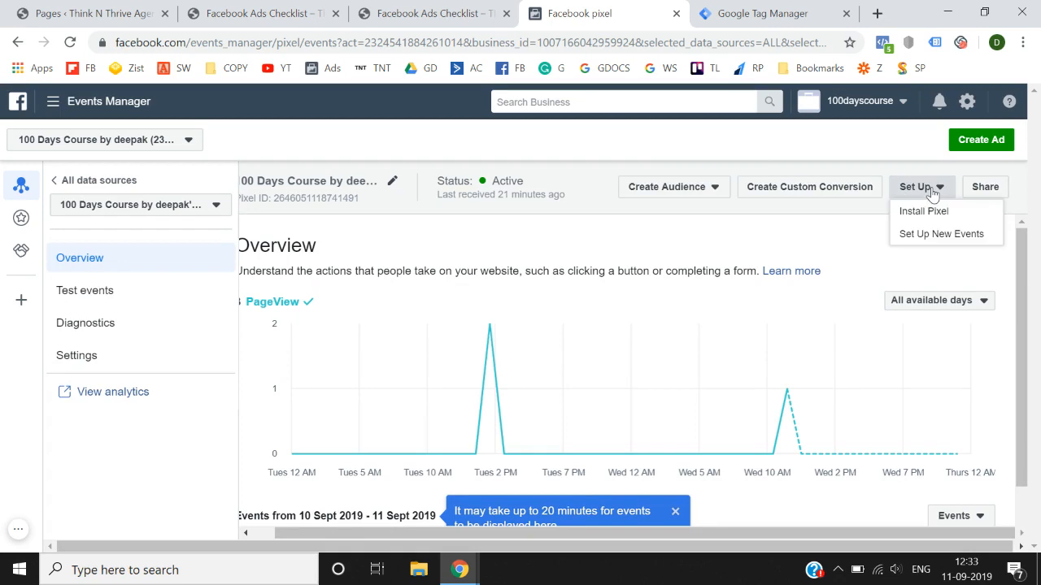
left_click(919, 242)
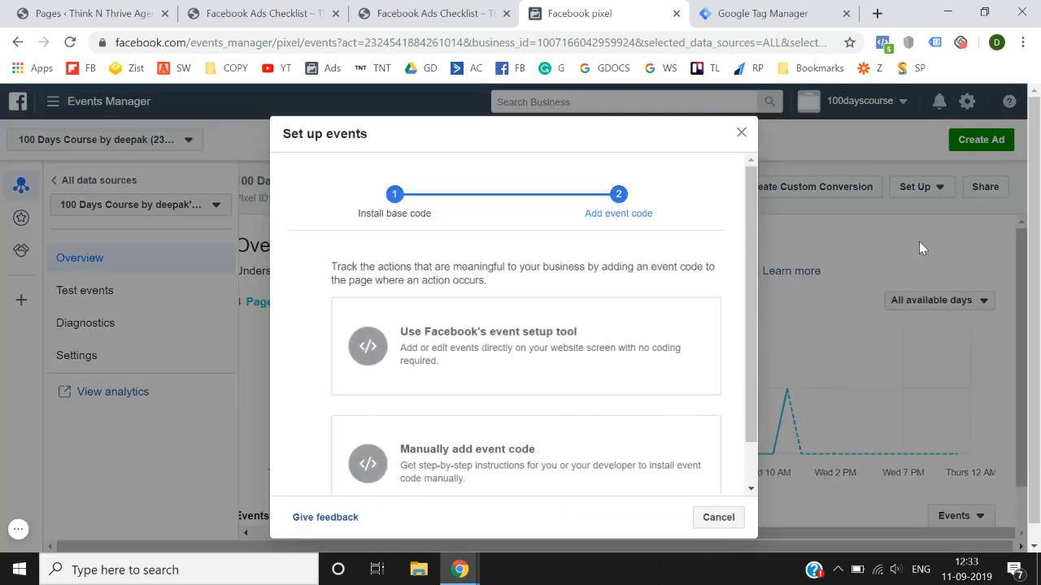
scroll(600, 337, "down", 1)
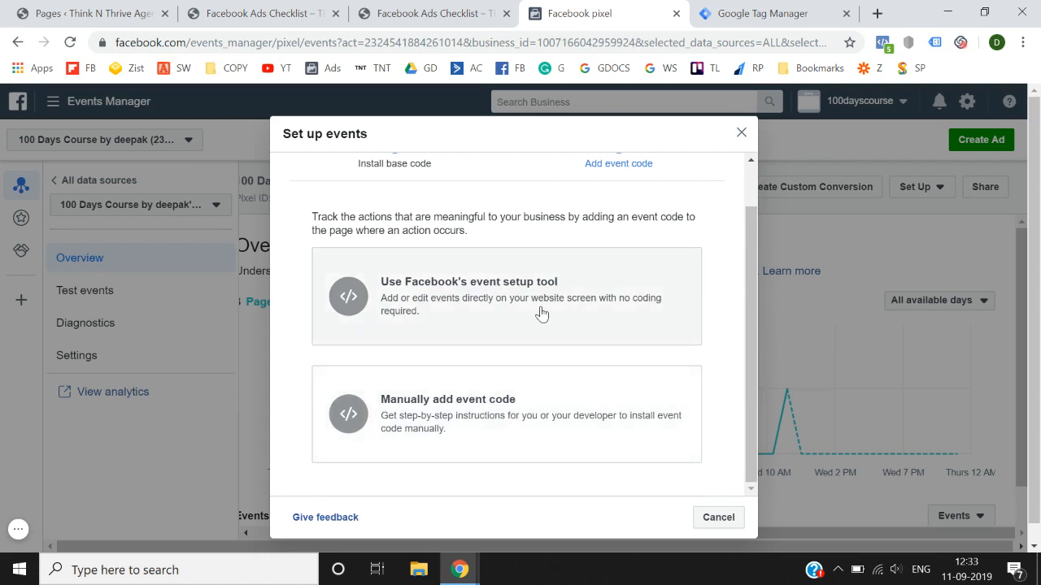
left_click(489, 425)
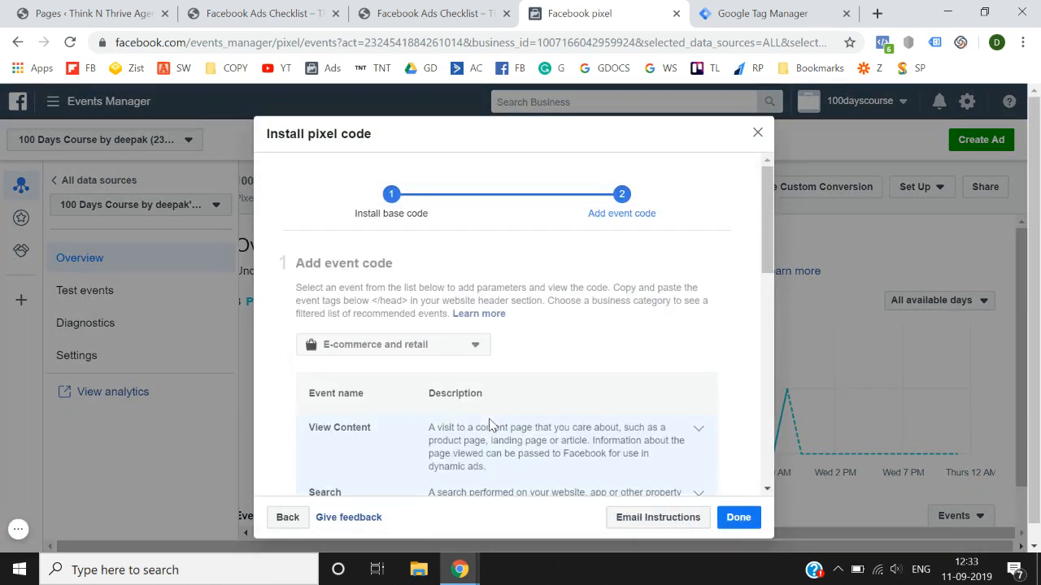
Examine the standard events and their descriptions for the E-commerce and retail category
scroll(507, 379, "down", 5)
scroll(506, 379, "down", 3)
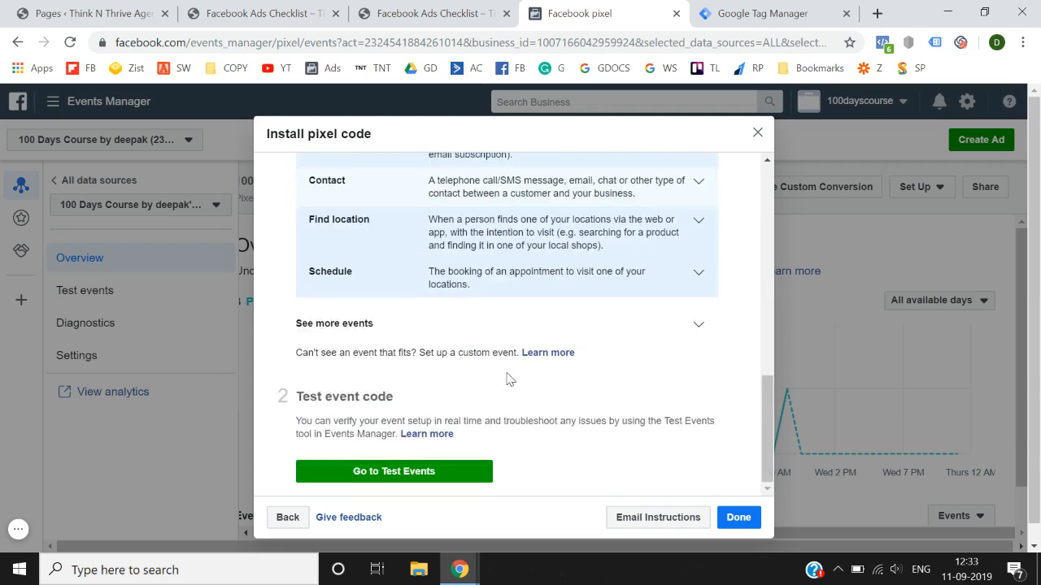
scroll(508, 379, "up", 8)
scroll(506, 379, "down", 2)
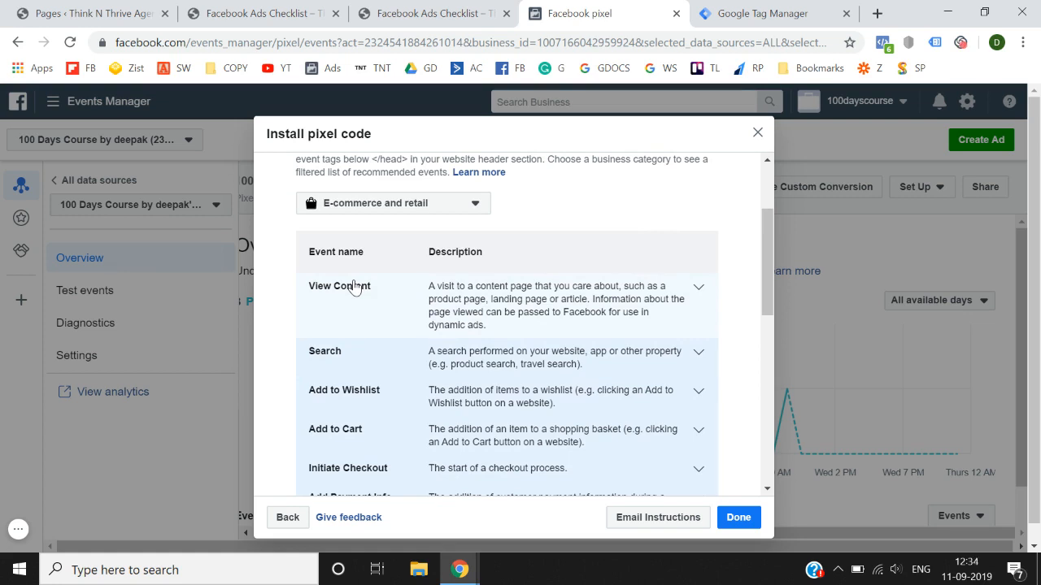
scroll(354, 286, "down", 1)
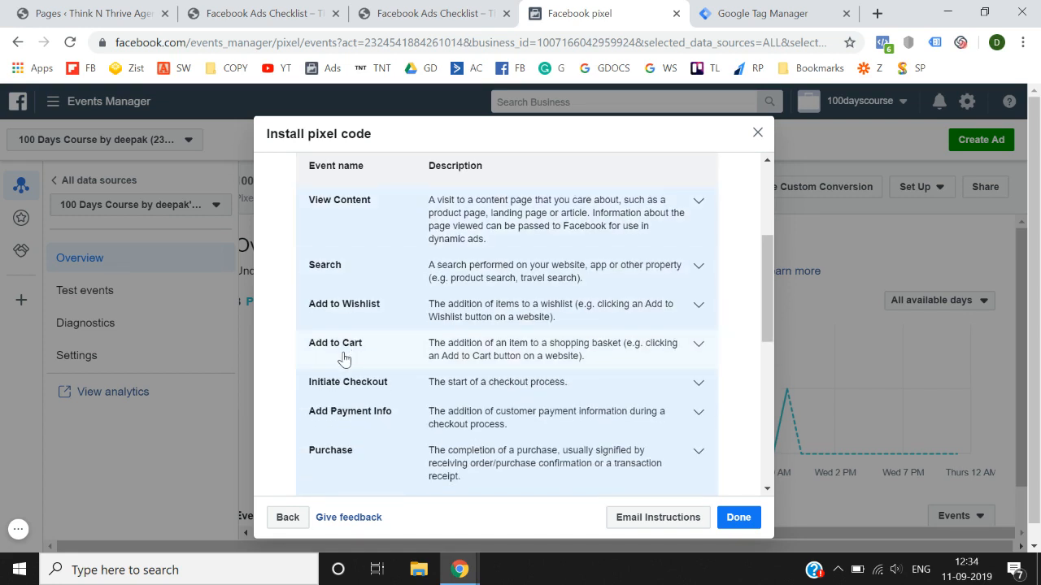
scroll(344, 360, "down", 2)
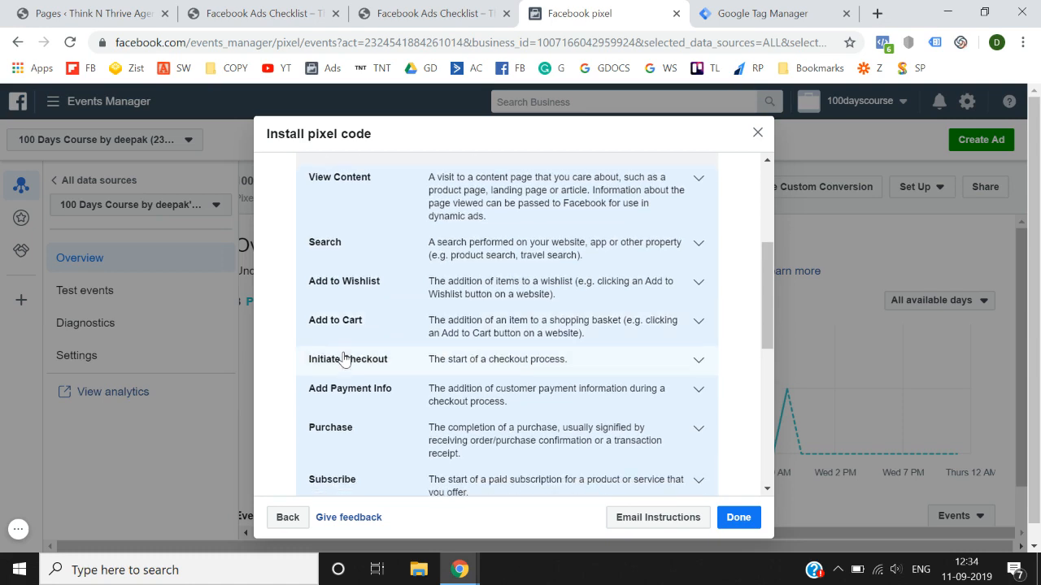
scroll(383, 439, "down", 1)
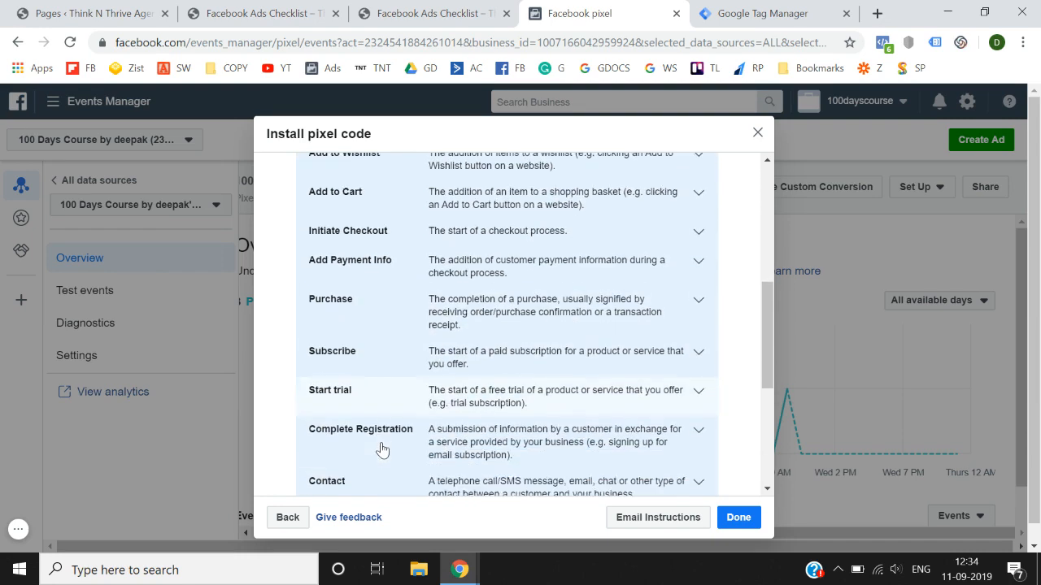
scroll(422, 433, "down", 2)
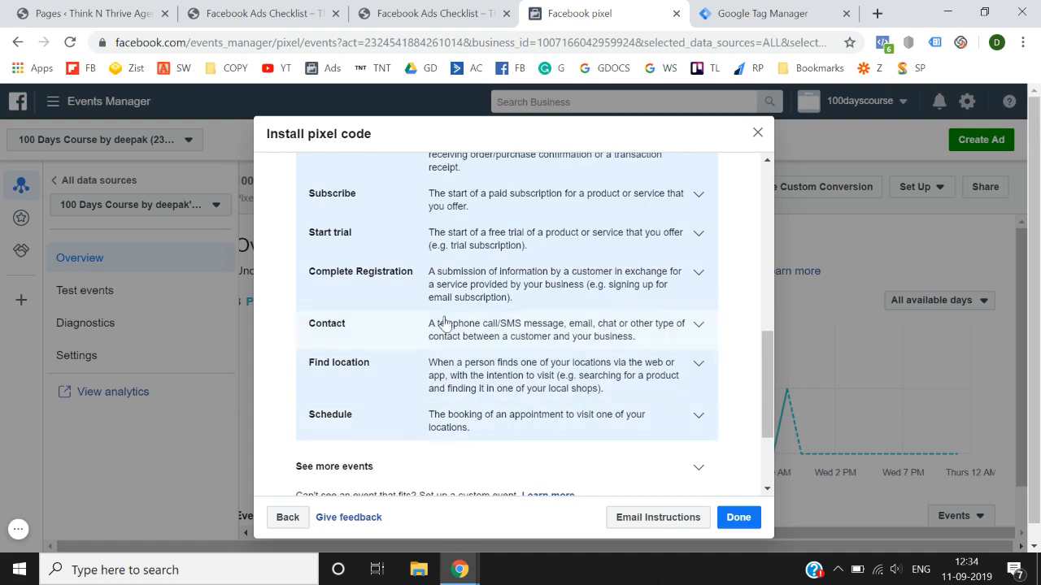
scroll(445, 323, "up", 2)
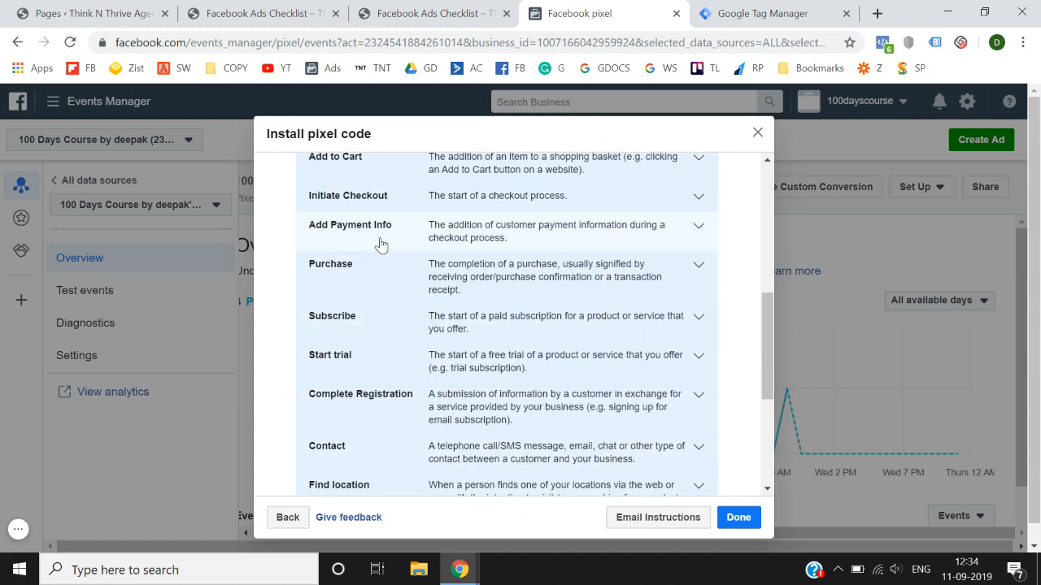
scroll(380, 244, "up", 1)
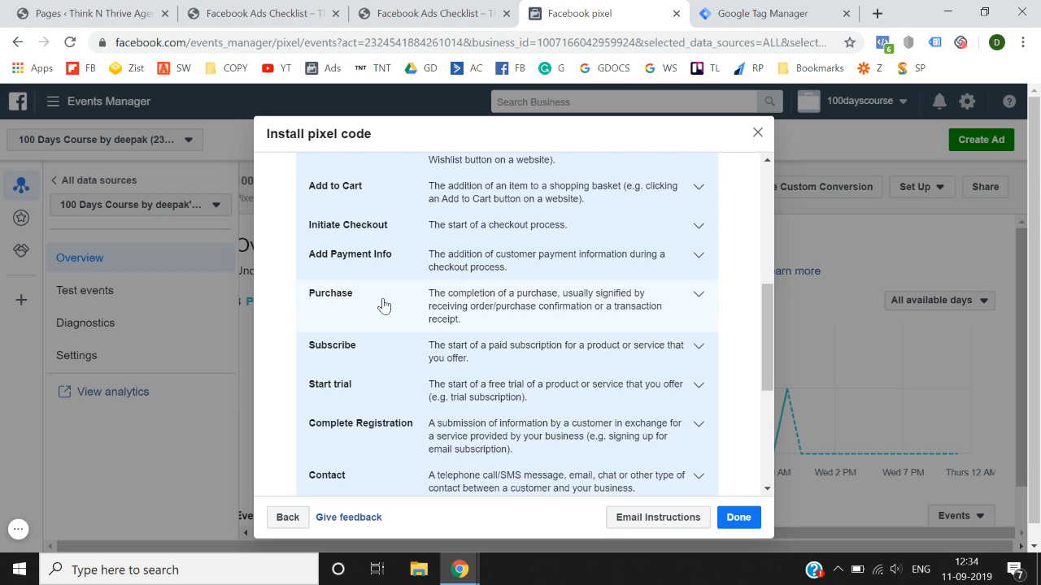
scroll(384, 306, "down", 3)
scroll(384, 306, "down", 1)
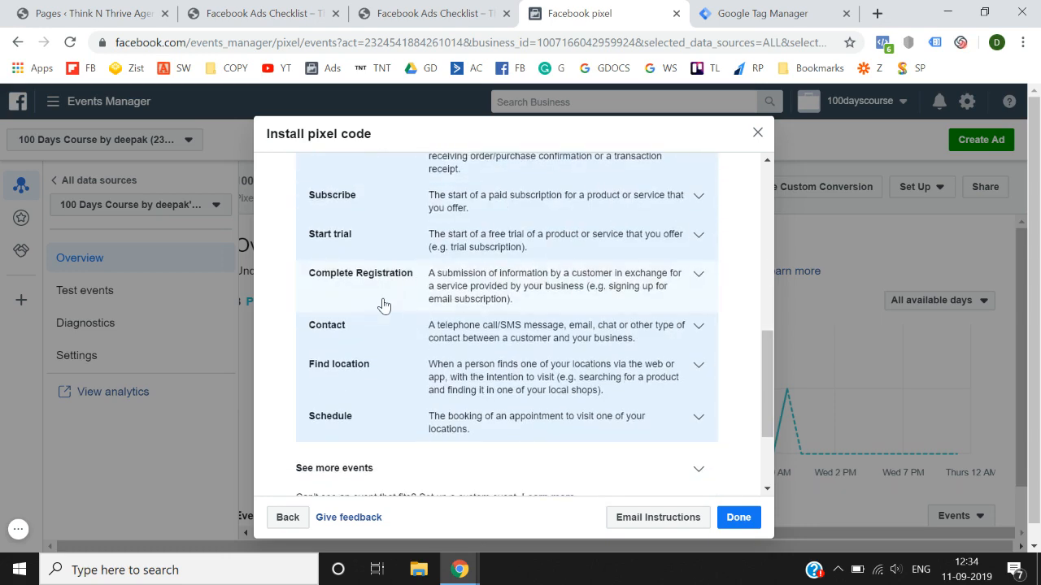
scroll(383, 306, "up", 10)
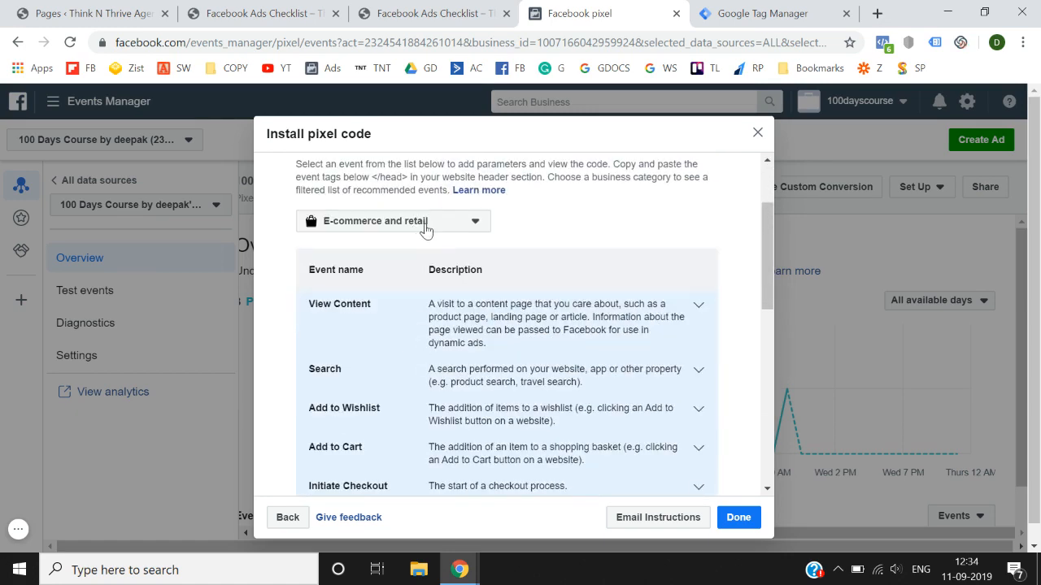
Set the business category of the event list to Other business category
left_click(425, 231)
scroll(419, 325, "down", 1)
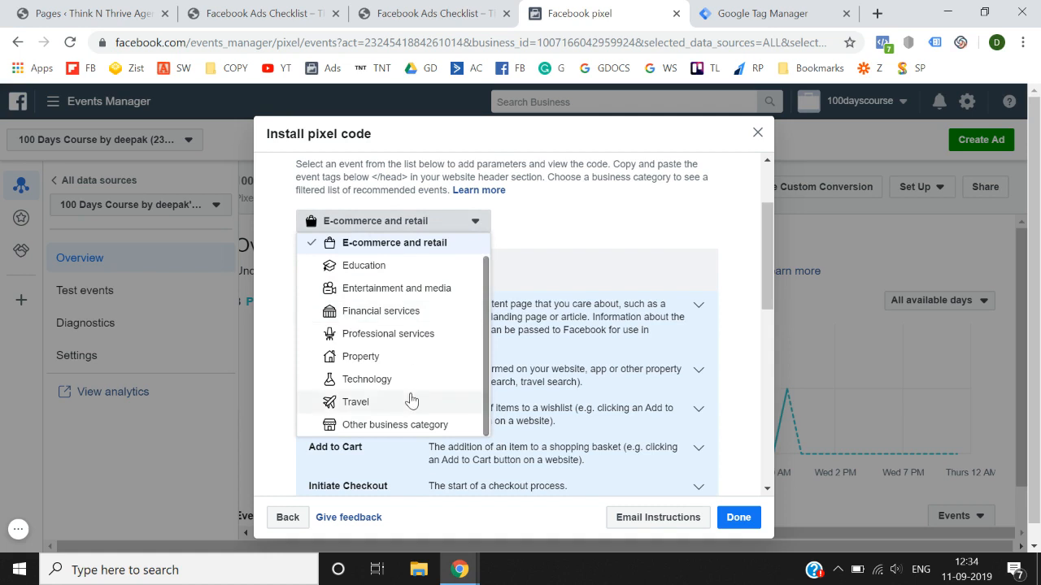
scroll(411, 427, "up", 1)
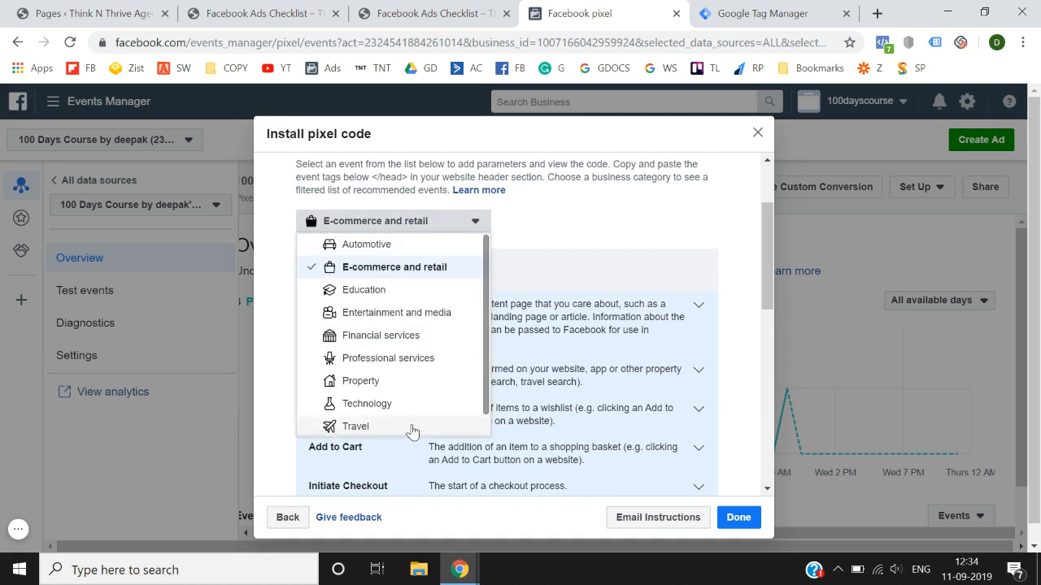
scroll(411, 429, "down", 1)
left_click(396, 433)
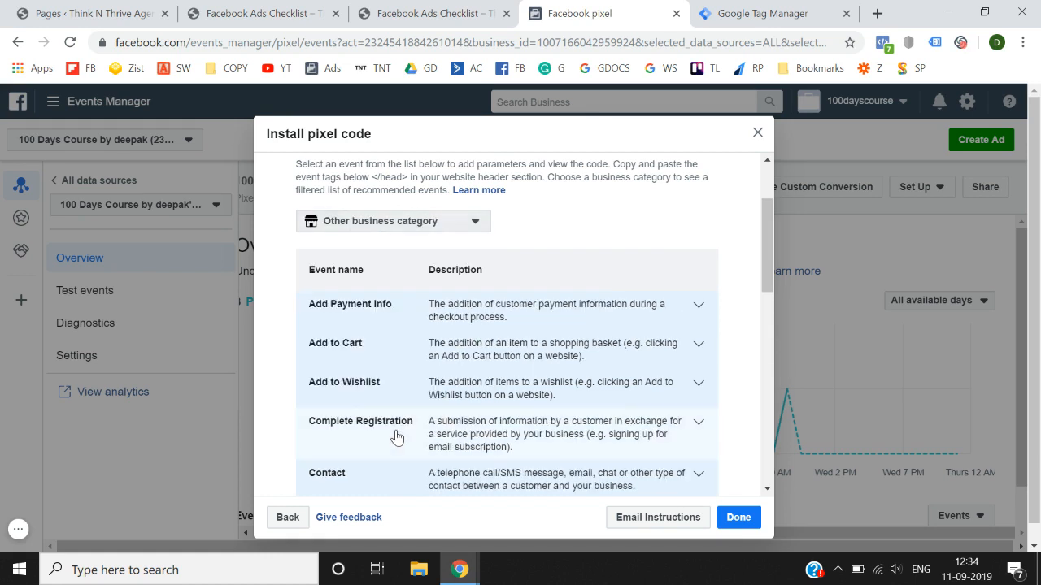
Review the listed events from Complete Registration to Lead, and return to the checklist thank-you page
scroll(396, 437, "down", 4)
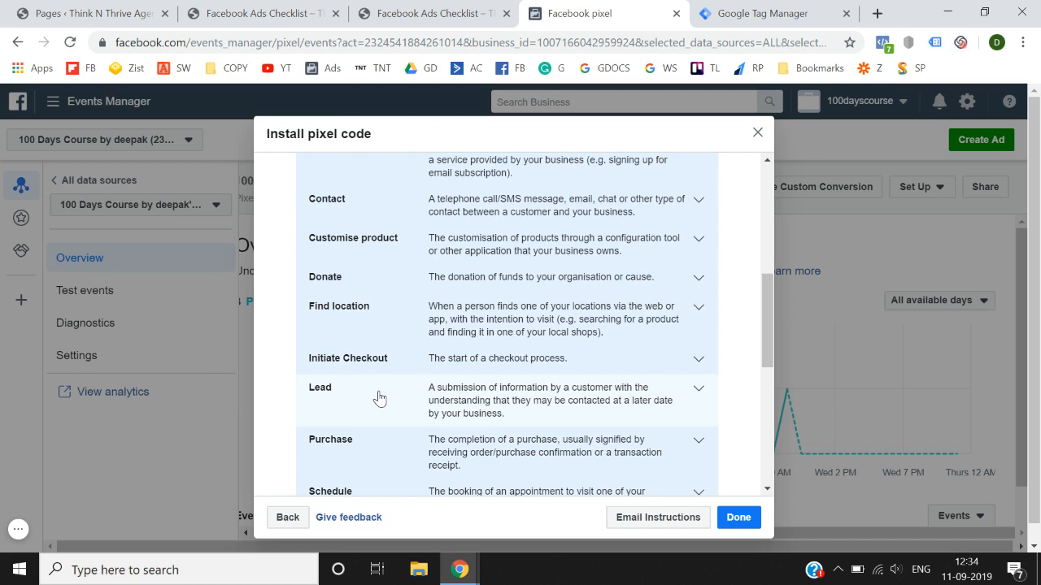
scroll(379, 397, "up", 2)
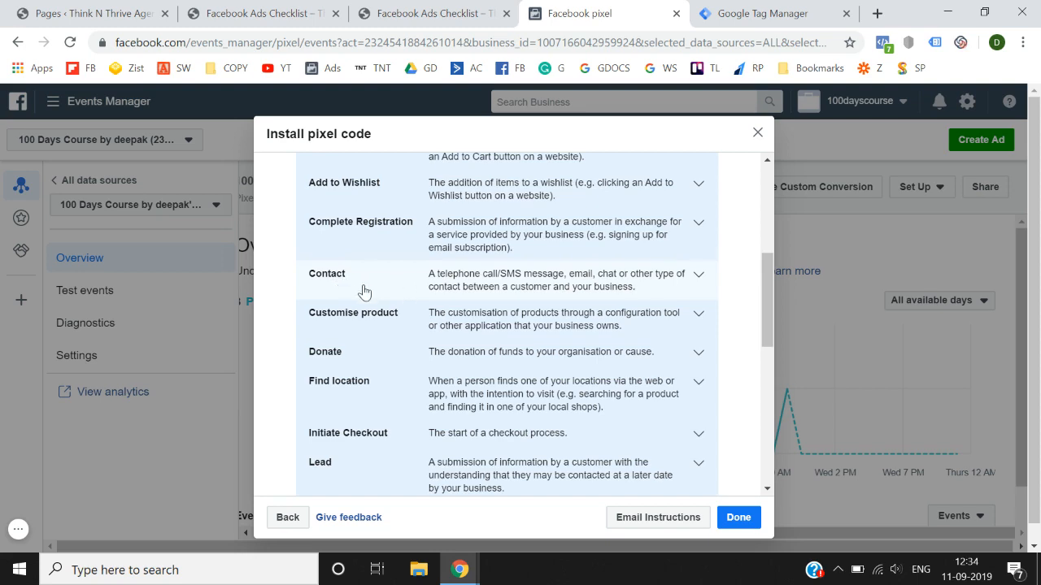
left_click(435, 9)
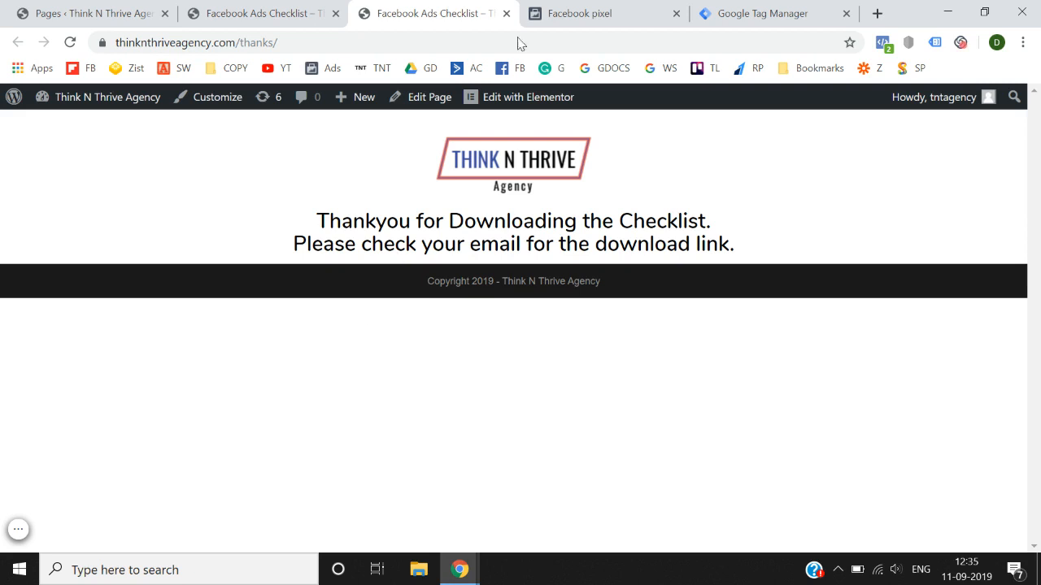
Return to the Facebook pixel's page and restart the new event setup with the option to manually add event code
left_click(592, 13)
scroll(422, 345, "down", 1)
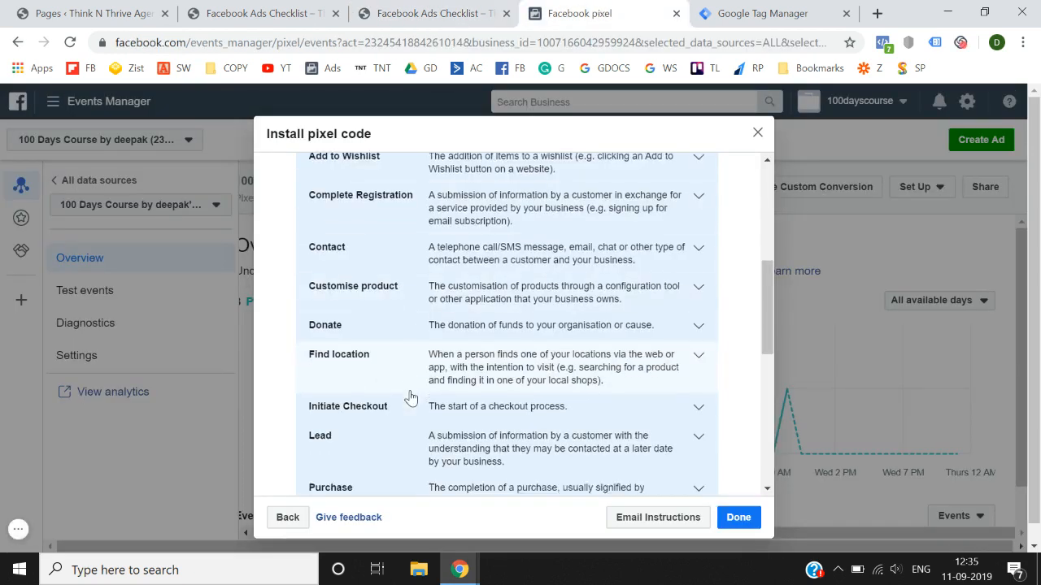
scroll(439, 431, "up", 5)
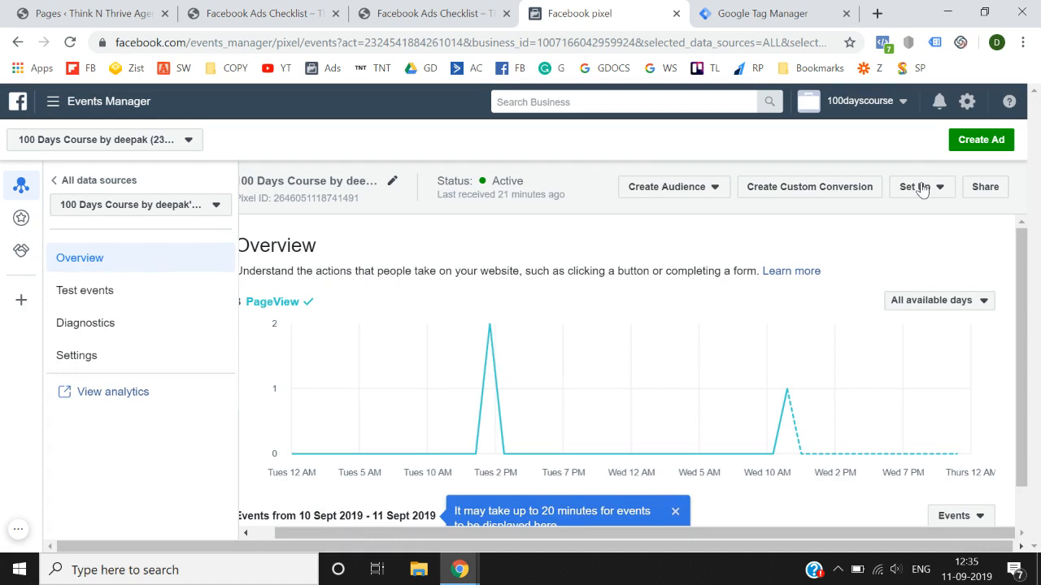
left_click(921, 188)
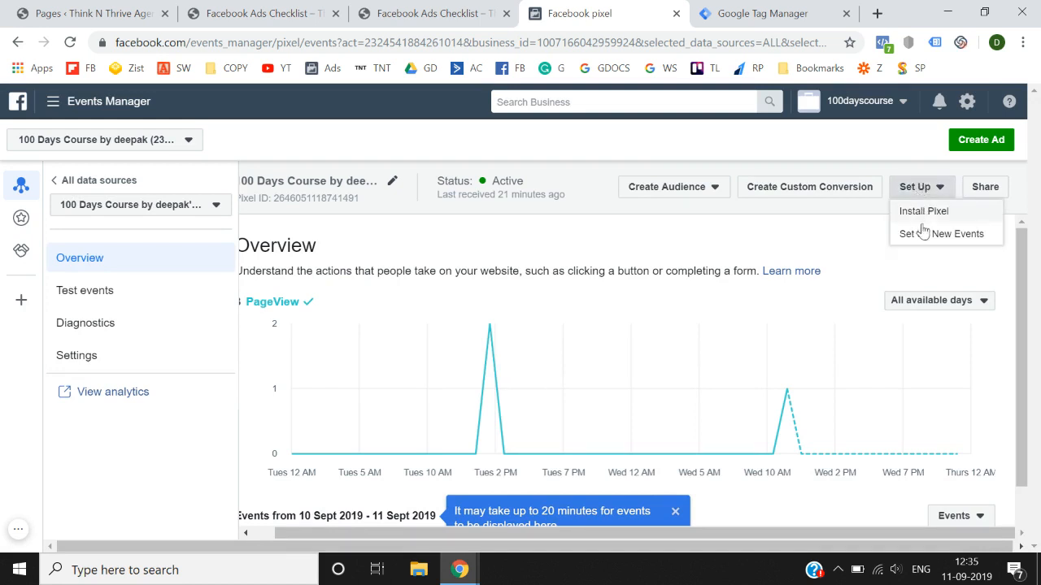
left_click(925, 233)
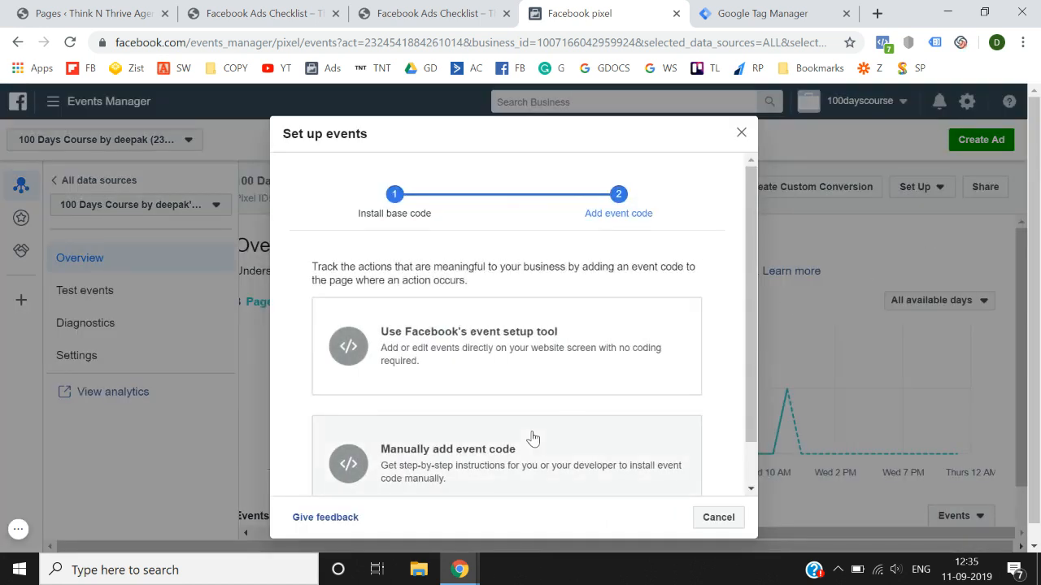
scroll(530, 437, "down", 1)
left_click(494, 415)
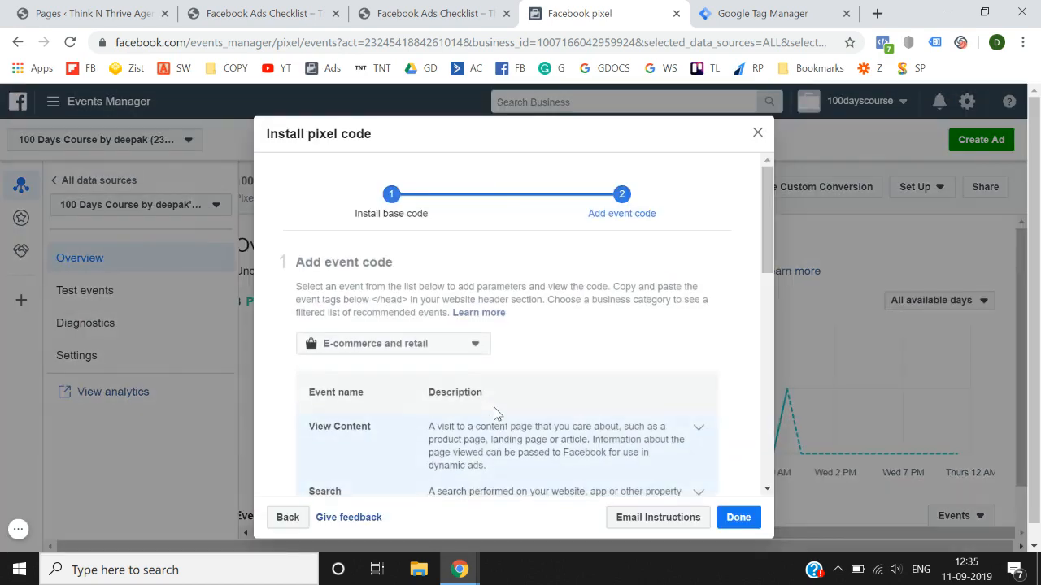
Set the business category of the event list to Other business category
scroll(494, 414, "down", 10)
scroll(495, 415, "up", 10)
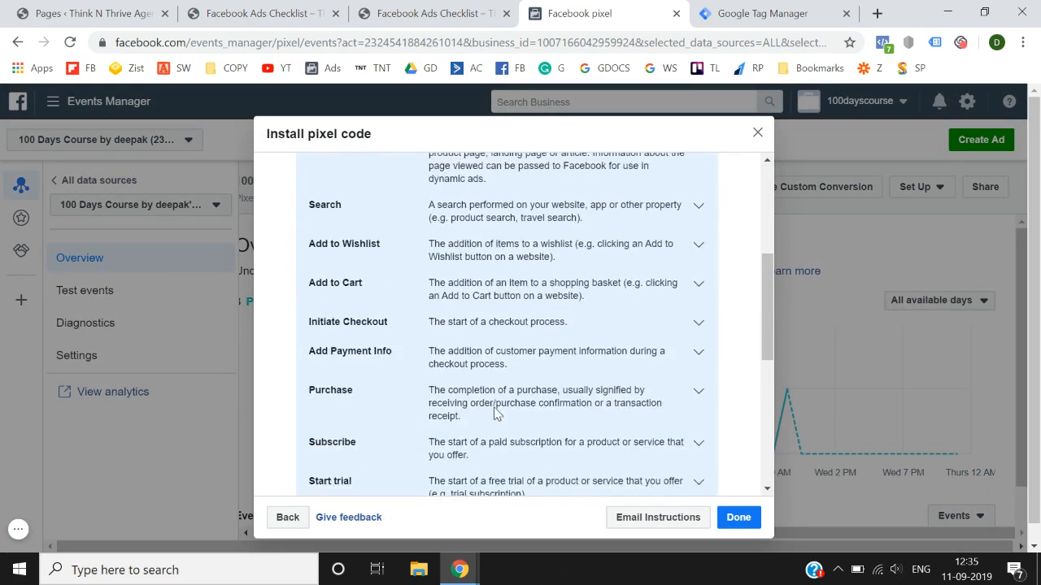
left_click(455, 337)
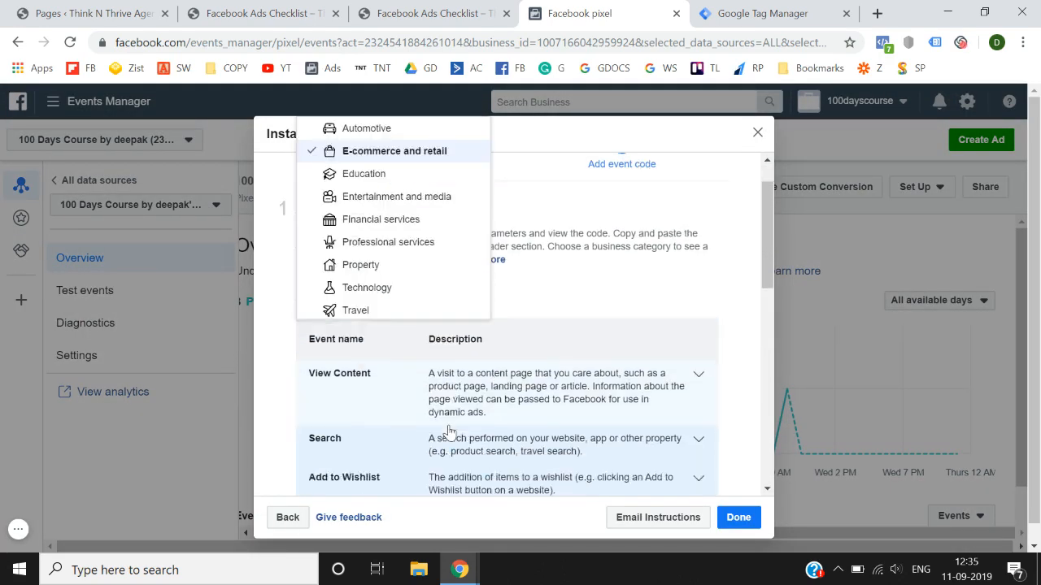
scroll(443, 423, "down", 2)
scroll(420, 281, "down", 1)
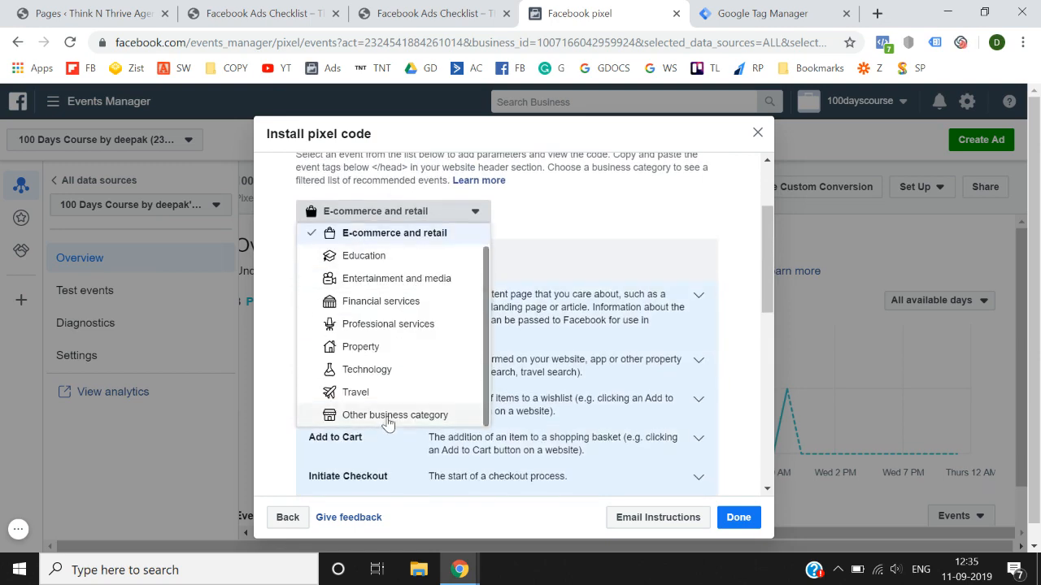
left_click(374, 415)
Expand the Lead event in the list and review its parameters and code snippet
scroll(388, 424, "down", 3)
scroll(388, 424, "down", 1)
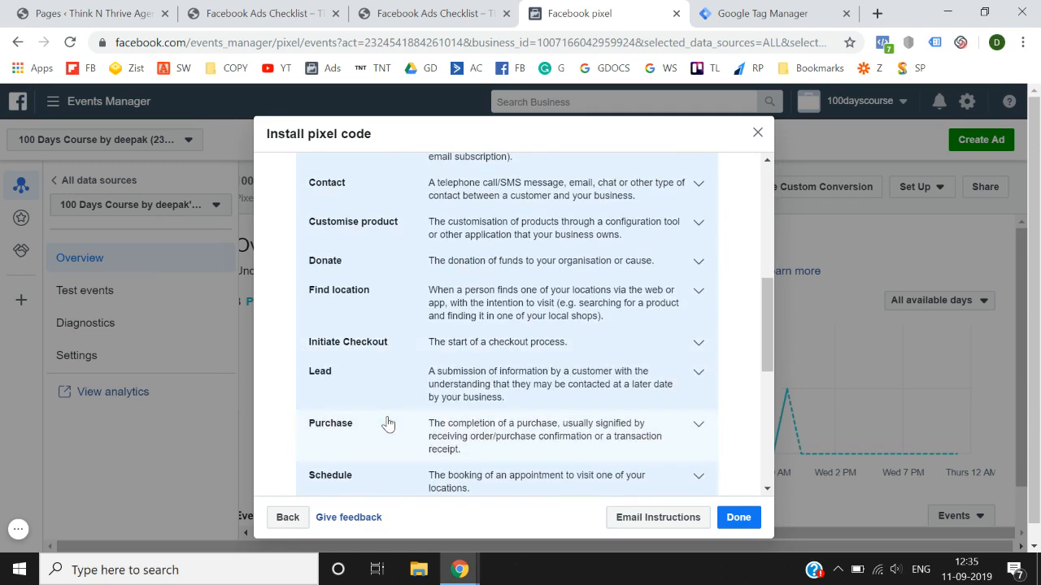
scroll(456, 325, "down", 2)
left_click(494, 282)
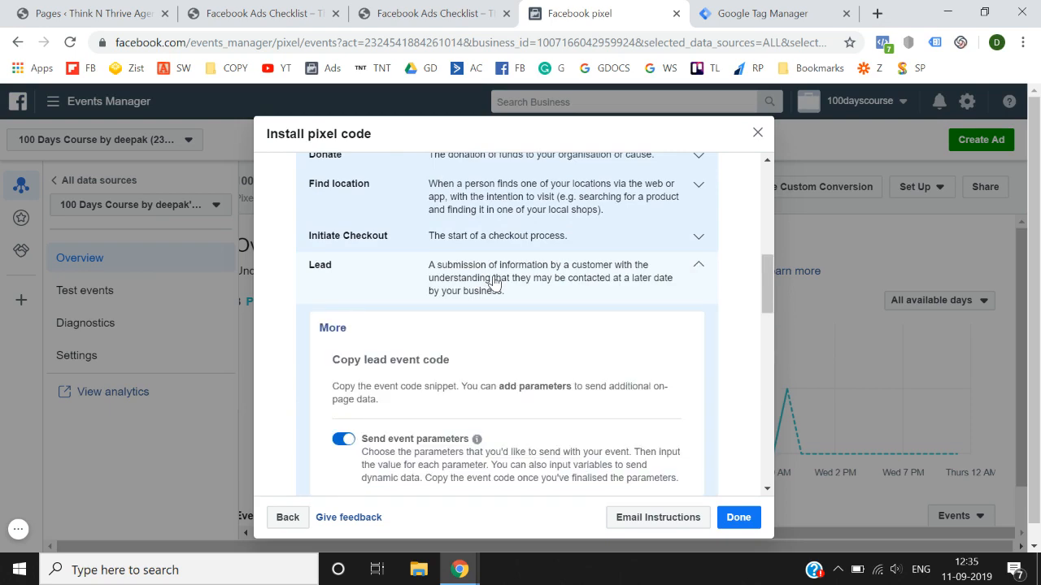
scroll(494, 282, "down", 5)
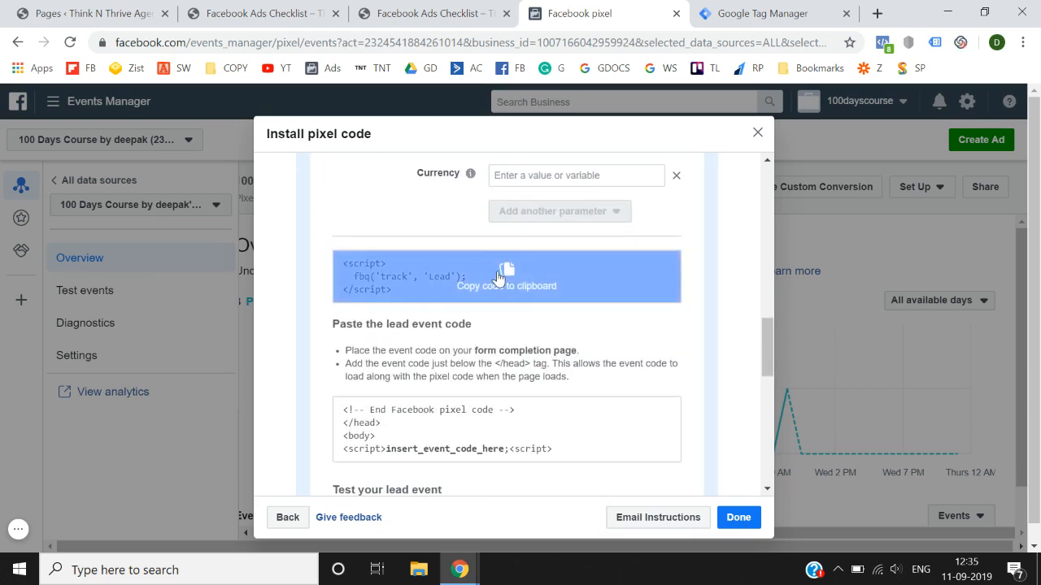
scroll(497, 278, "up", 1)
scroll(456, 317, "up", 1)
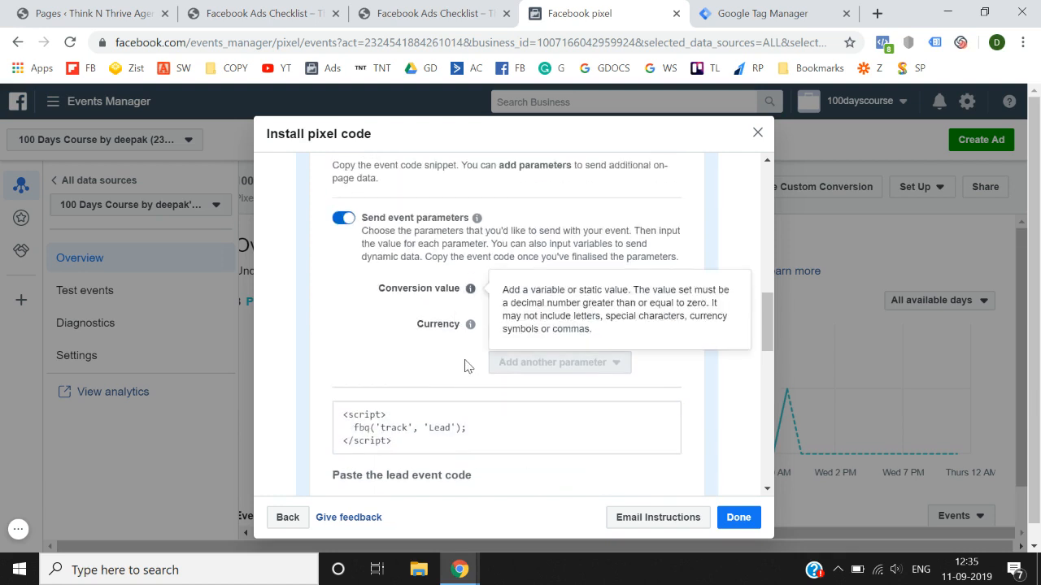
scroll(464, 366, "down", 1)
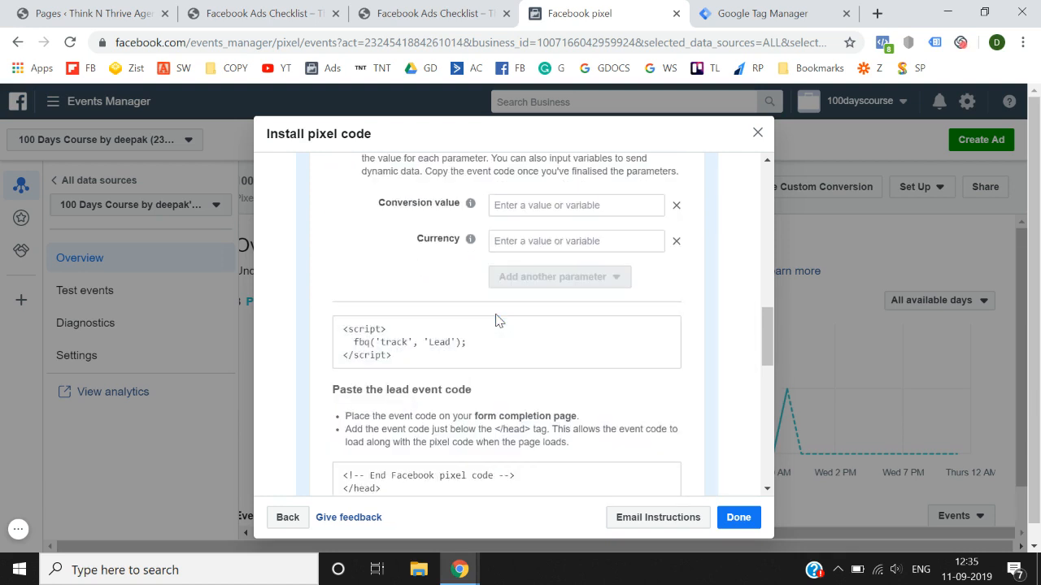
Try out the Lead event parameters with a conversion value of 100 and the currency inr
left_click(545, 204)
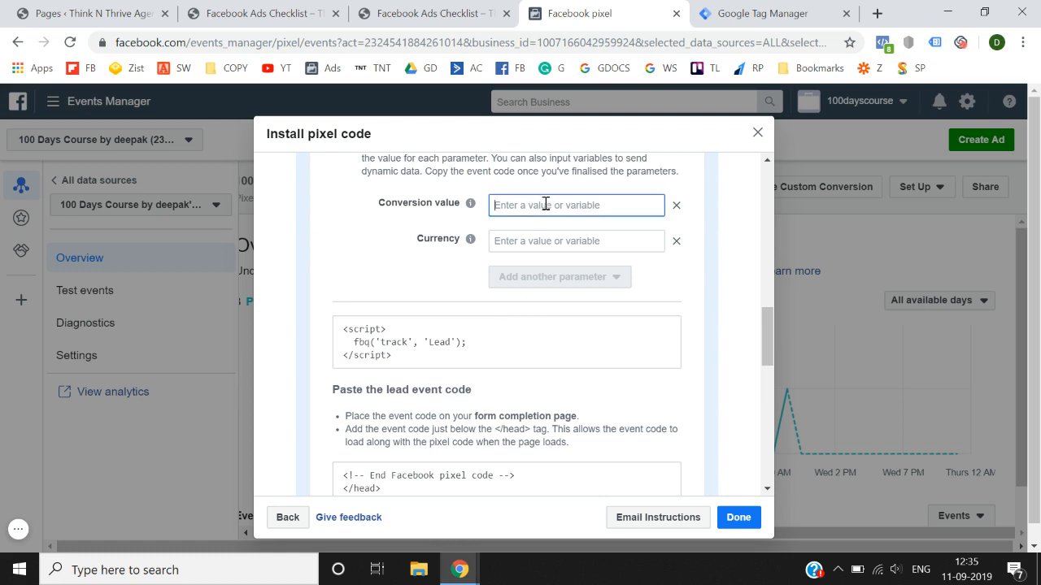
type("100")
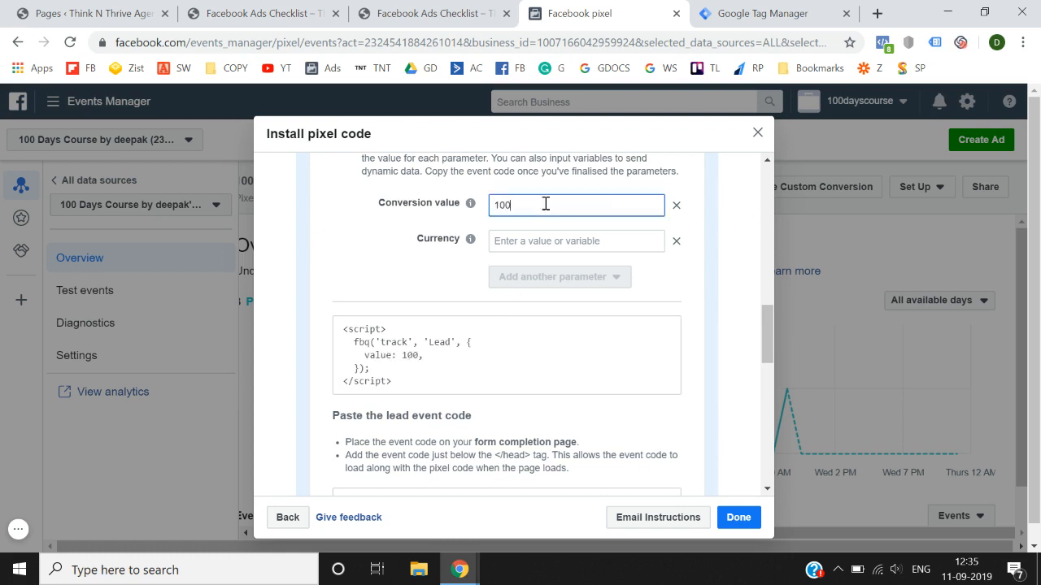
left_click(362, 303)
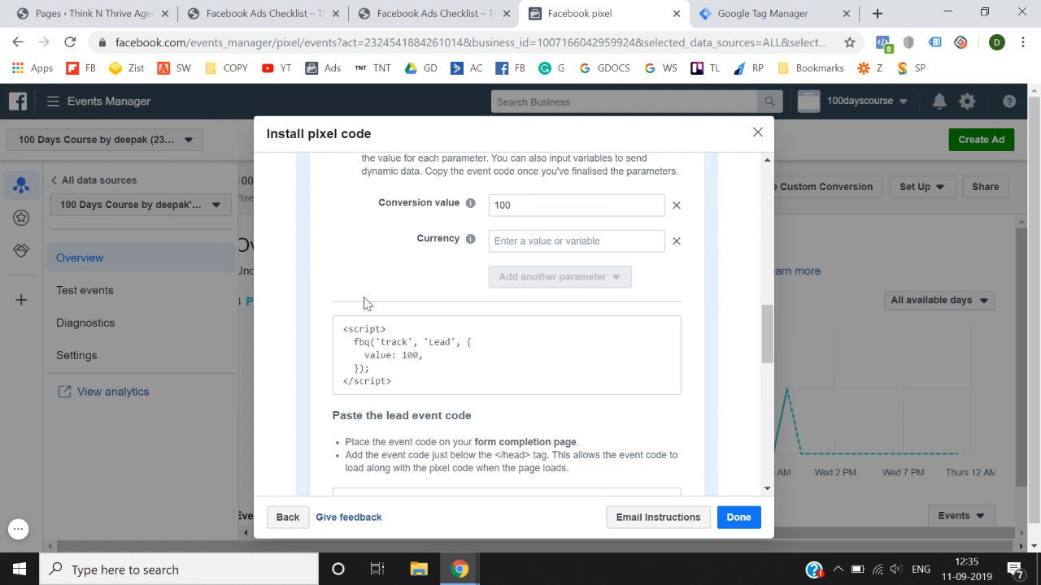
left_click(518, 241)
type("inr")
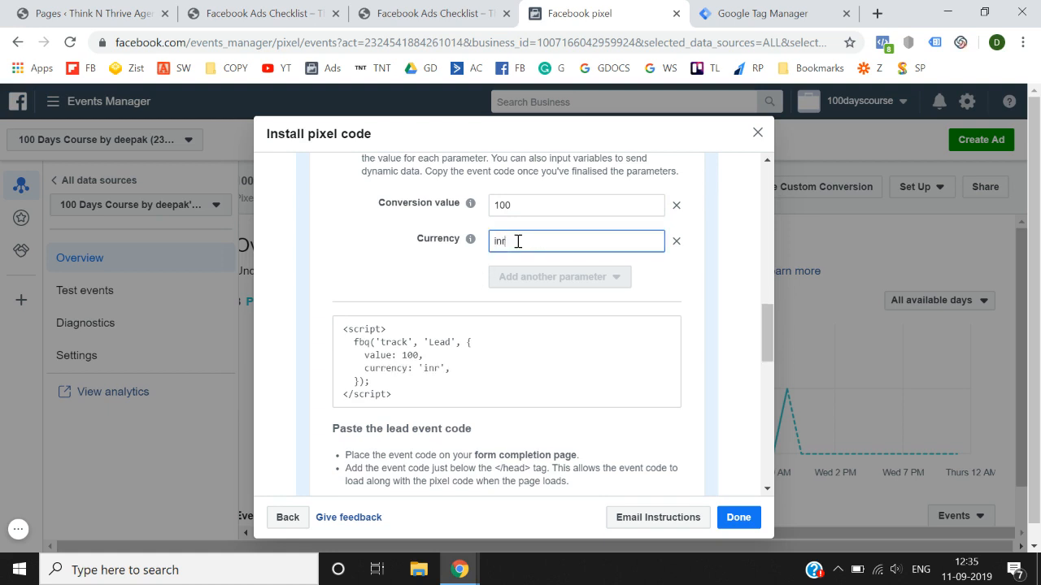
left_click(407, 299)
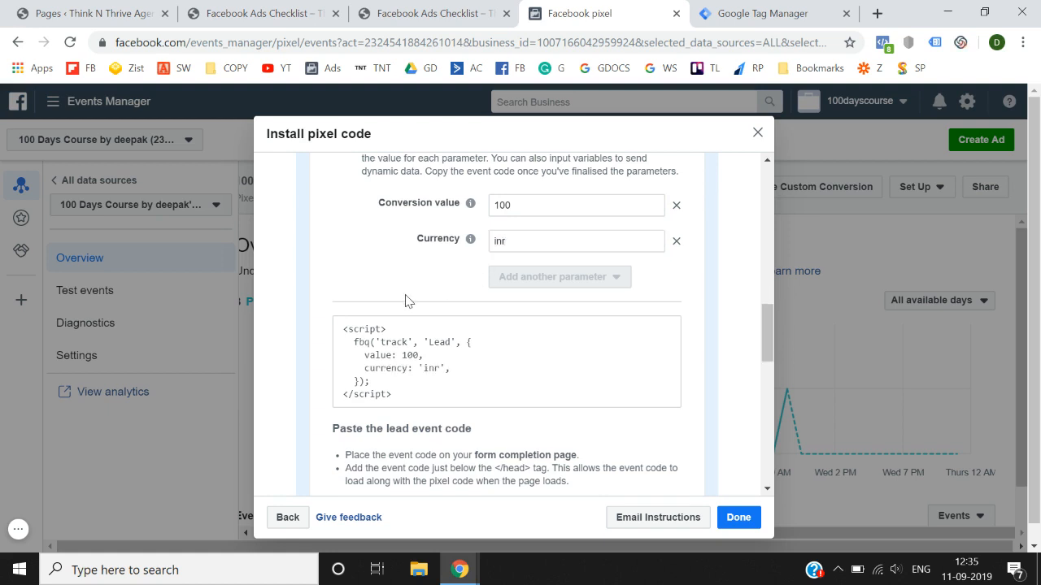
Remove the conversion value and currency parameters from the Lead event and copy its code to the clipboard
left_click(677, 208)
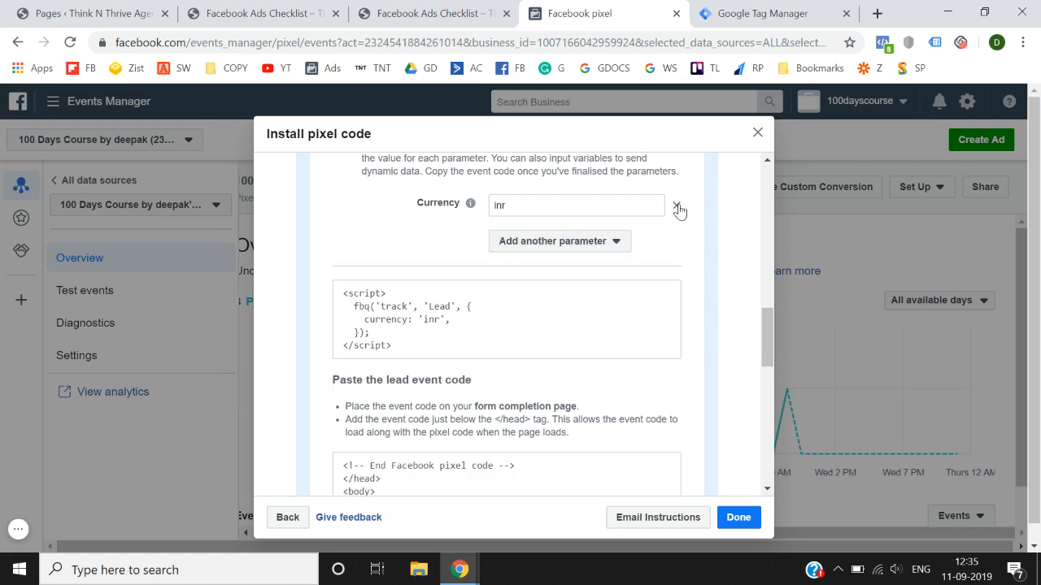
left_click(679, 209)
scroll(413, 275, "up", 1)
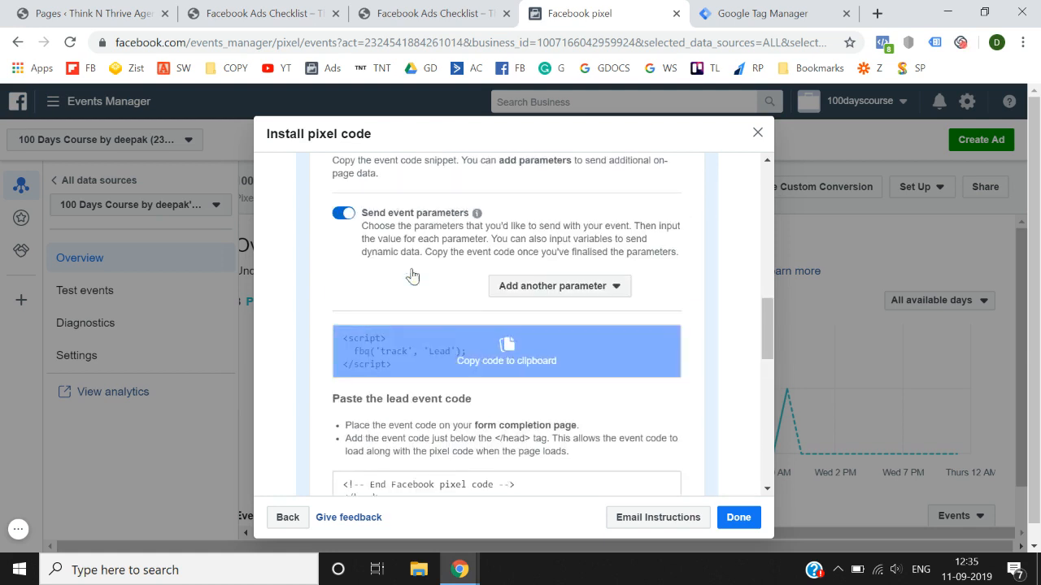
left_click(501, 364)
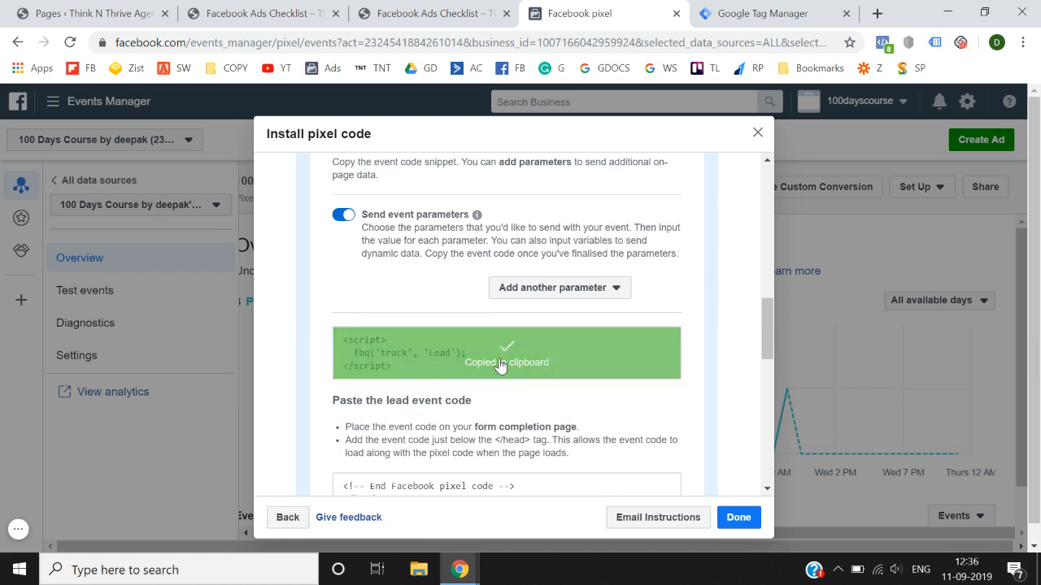
Compare the checklist landing page with its thank-you page to see where the Lead event code belongs
left_click(323, 7)
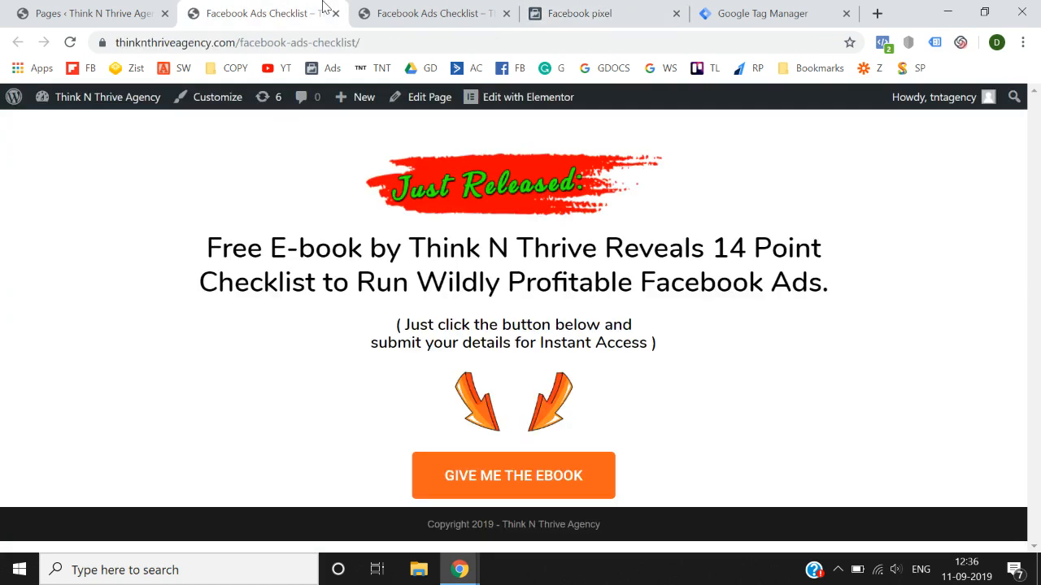
left_click(423, 13)
left_click(341, 5)
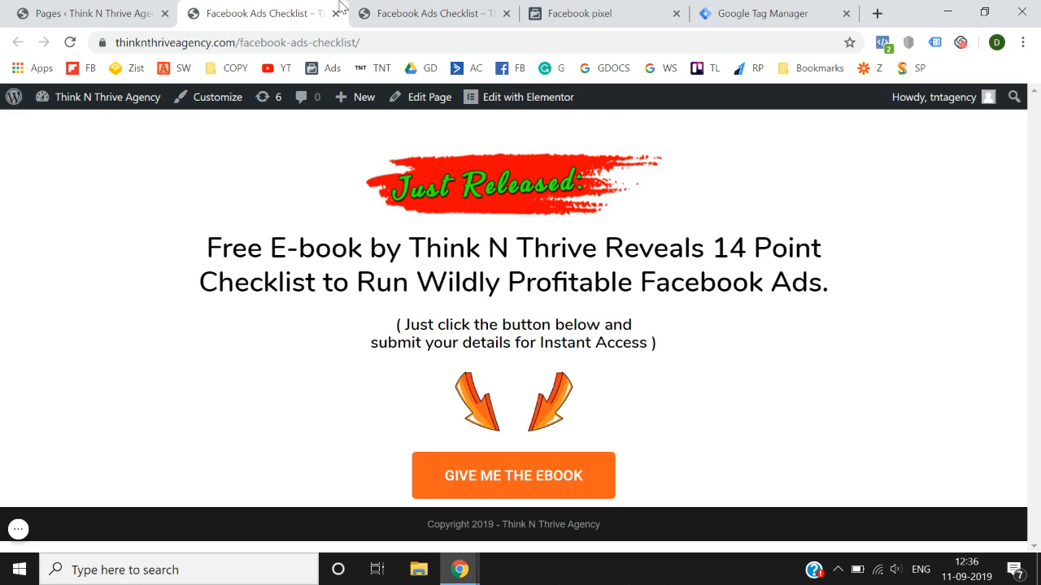
left_click(713, 10)
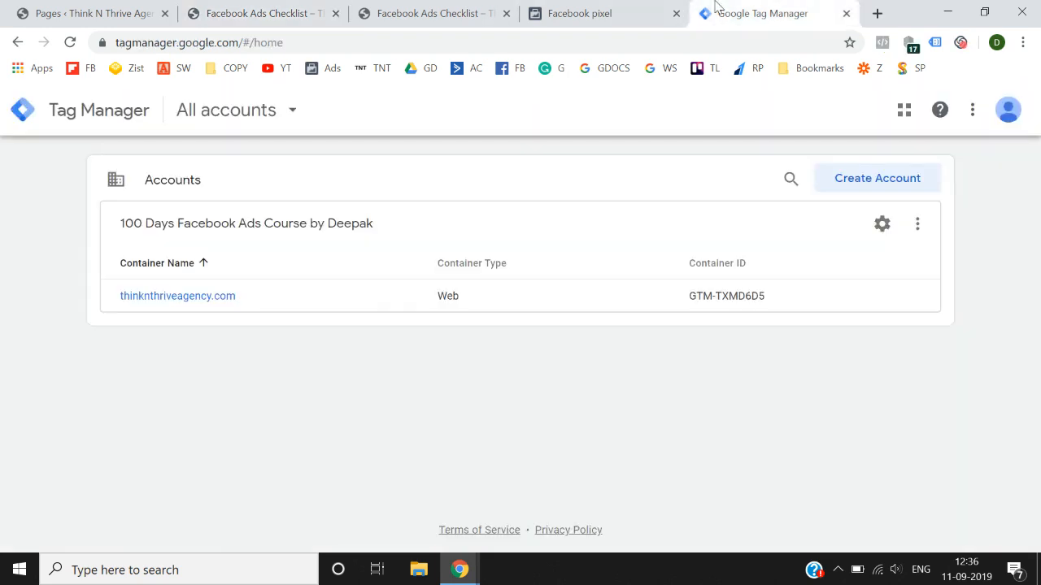
left_click(572, 7)
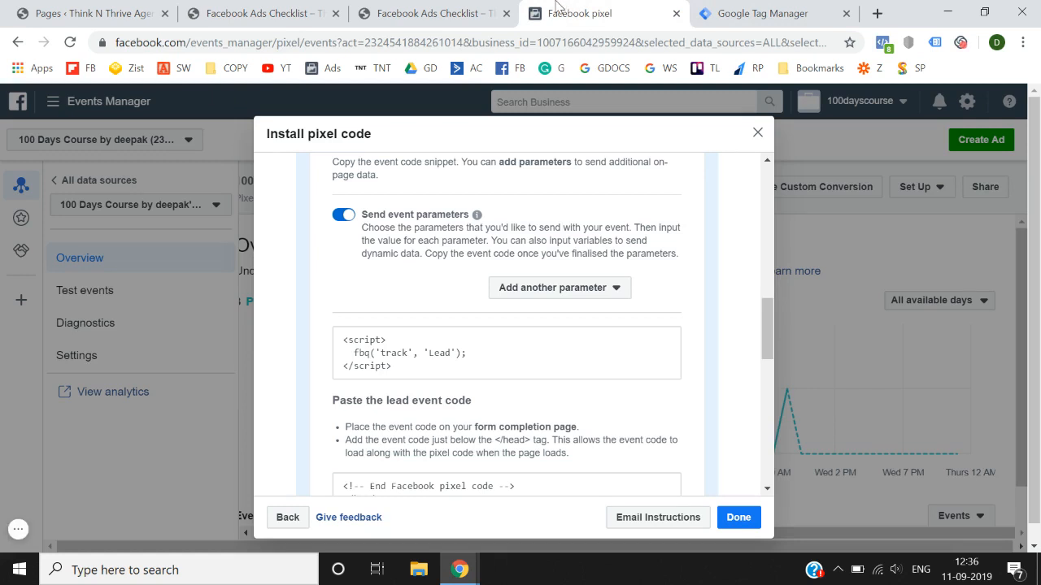
left_click(264, 10)
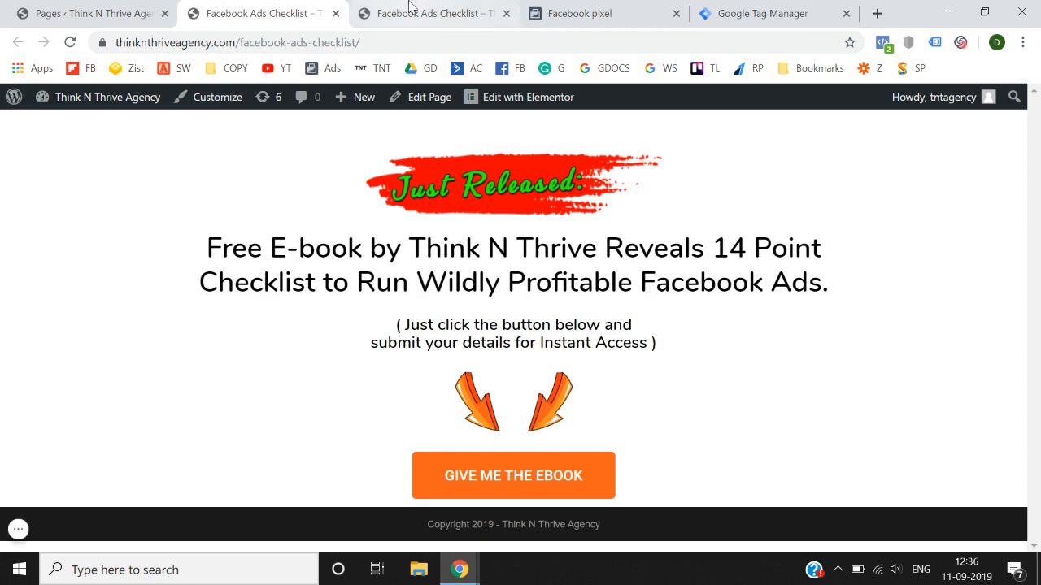
left_click(409, 10)
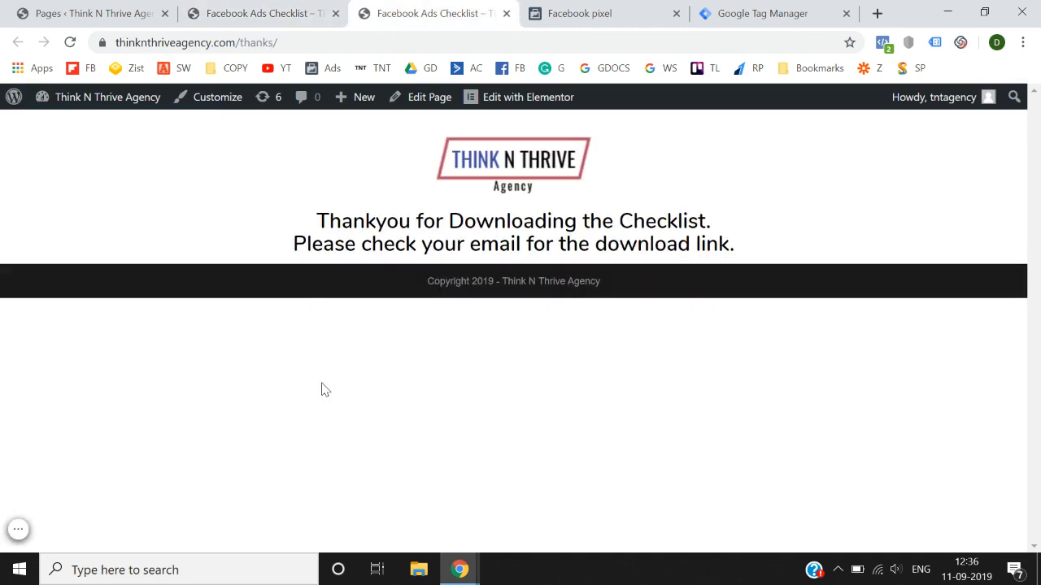
key("ctrl+shift+Tab")
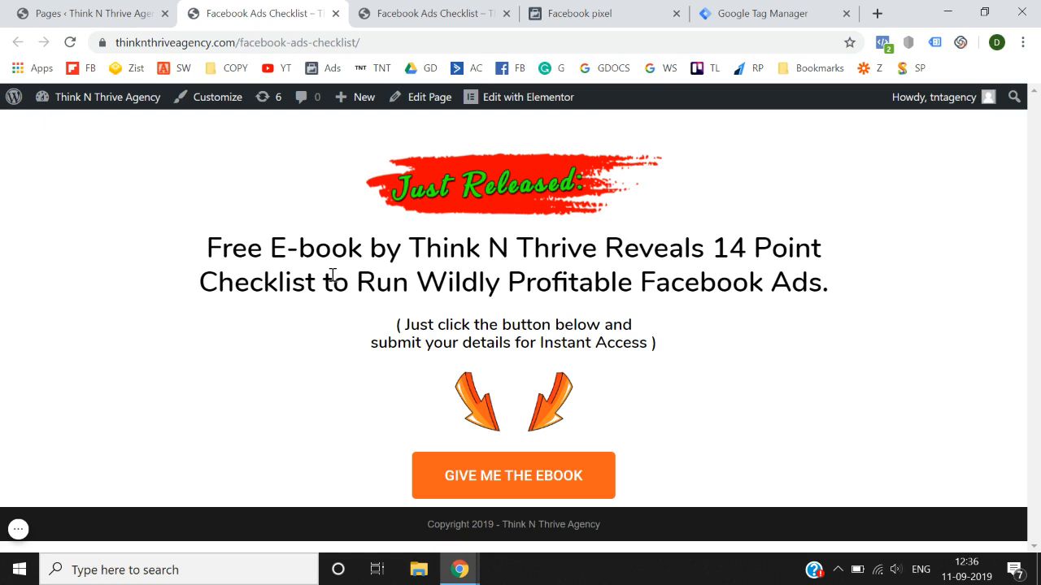
key("ctrl+Tab")
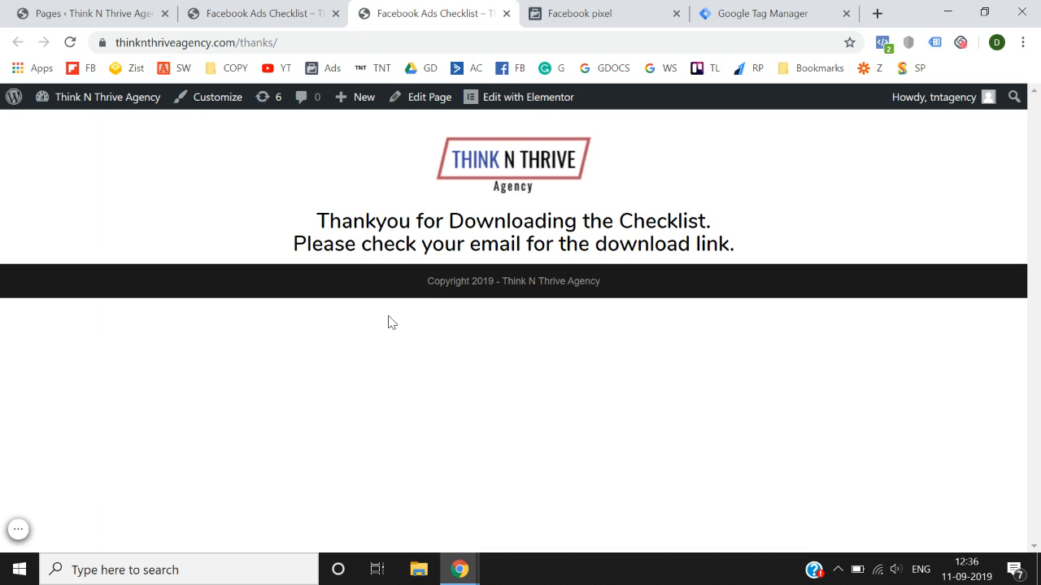
left_click(323, 12)
left_click(394, 10)
Switch to Google Tag Manager and start a new tag in the thinknthriveagency.com container
left_click(717, 20)
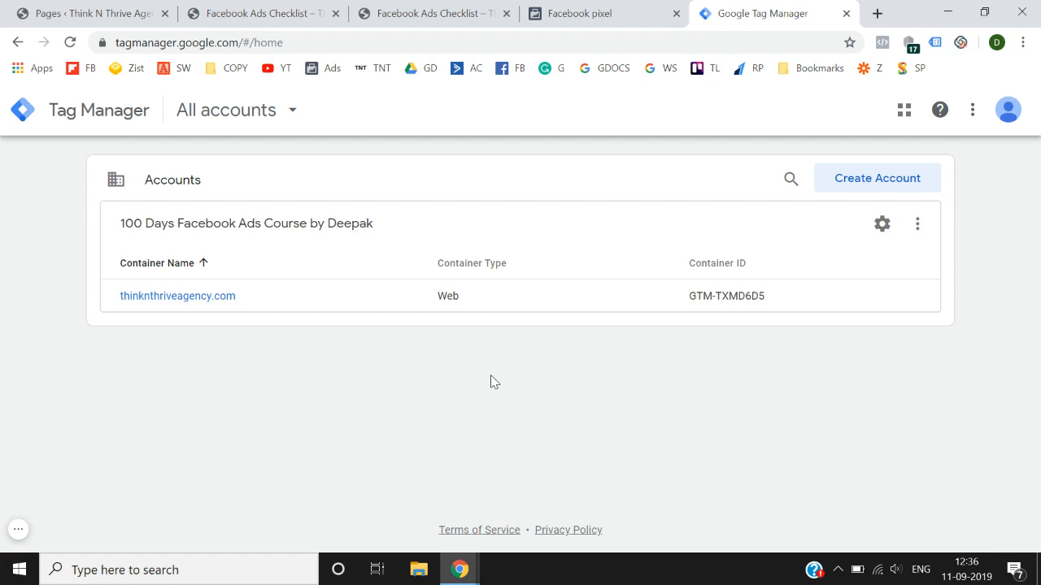
left_click(179, 312)
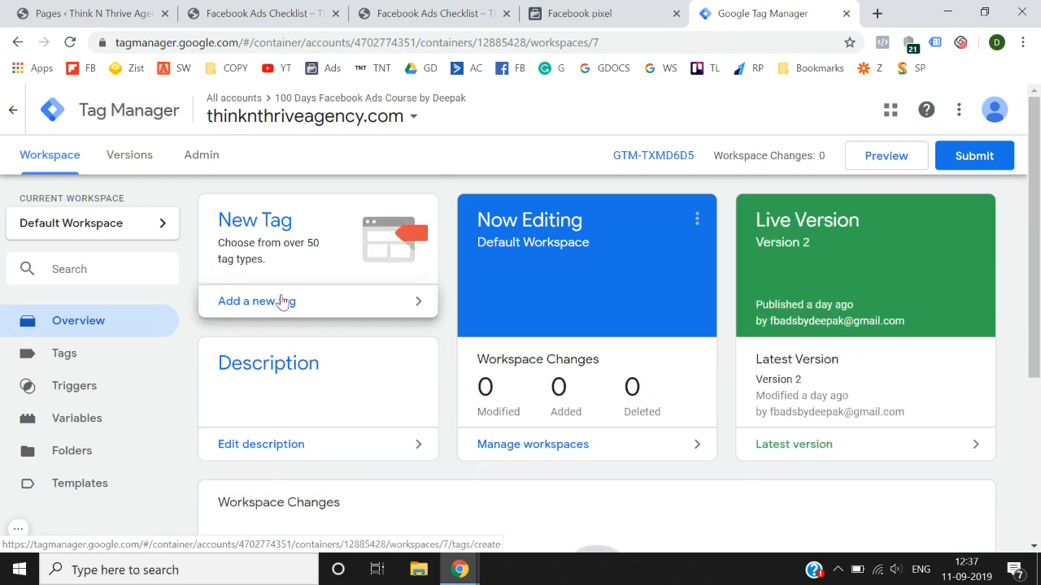
left_click(281, 302)
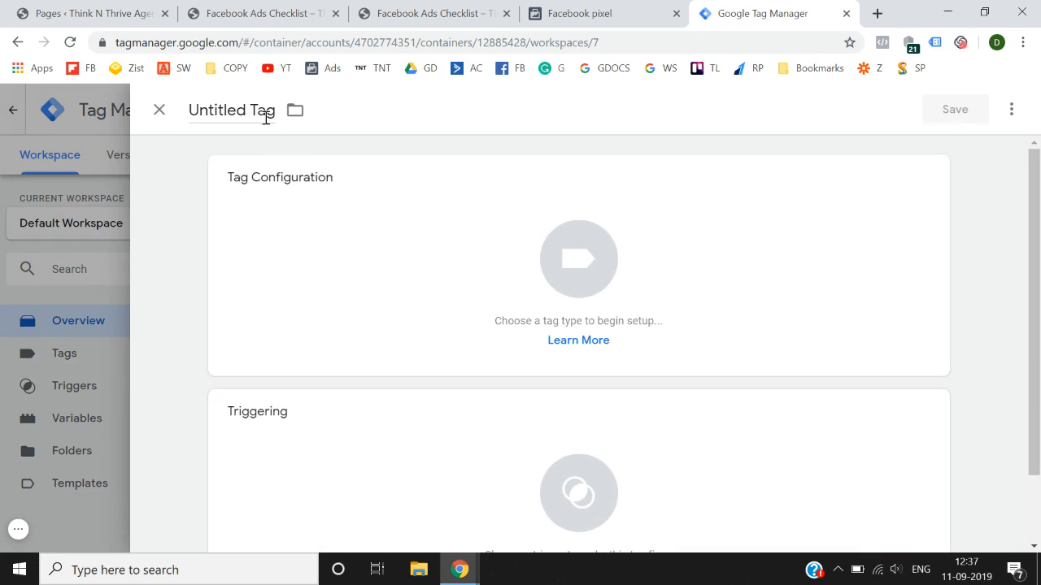
Name the new tag "Facebook Pixel - Lead"
left_click(263, 114)
type("Face")
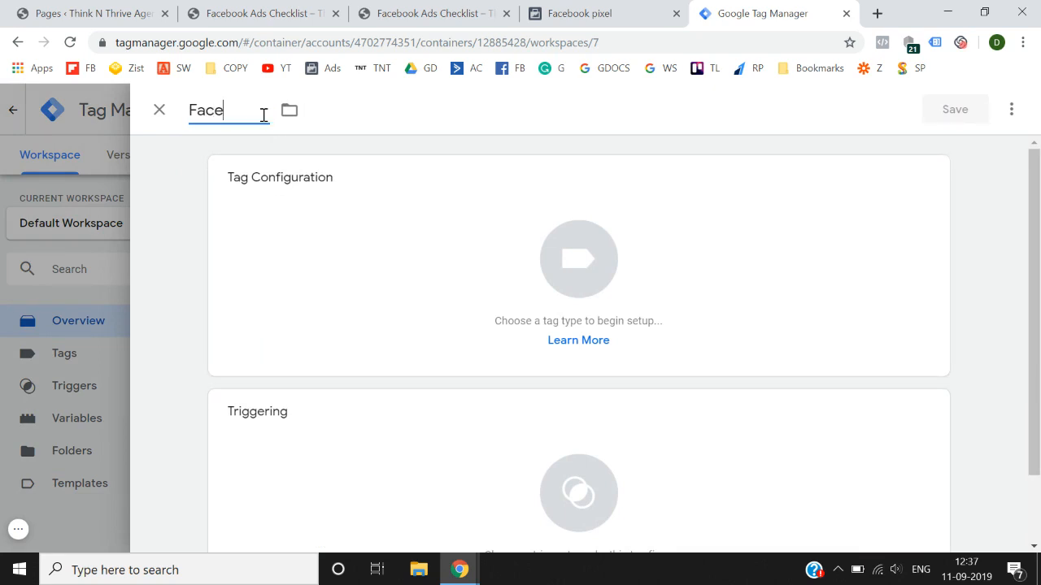
type("book Pixel - LEad")
key("BackSpace")
key("BackSpace")
key("BackSpace")
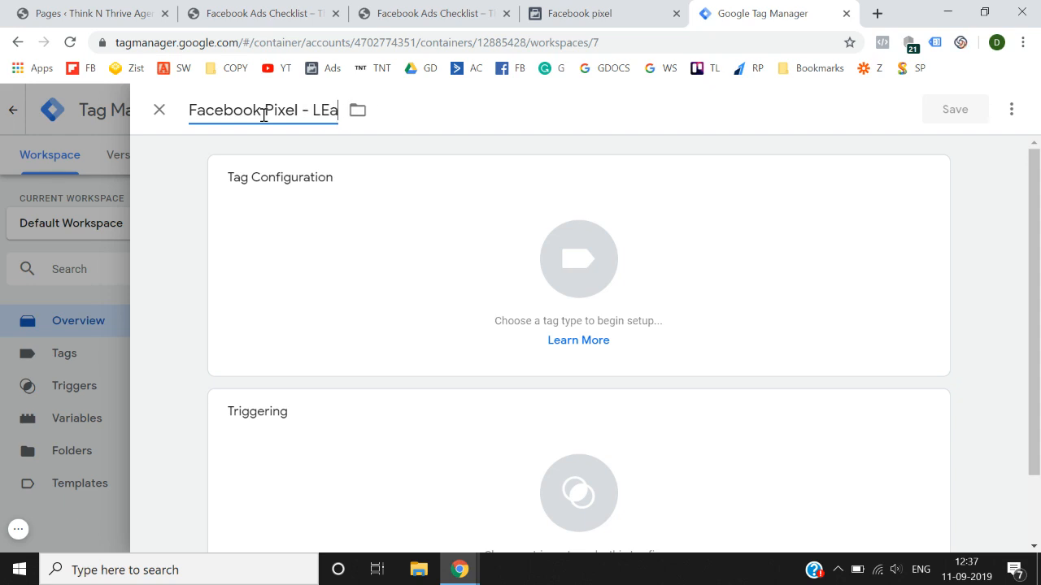
type("ead")
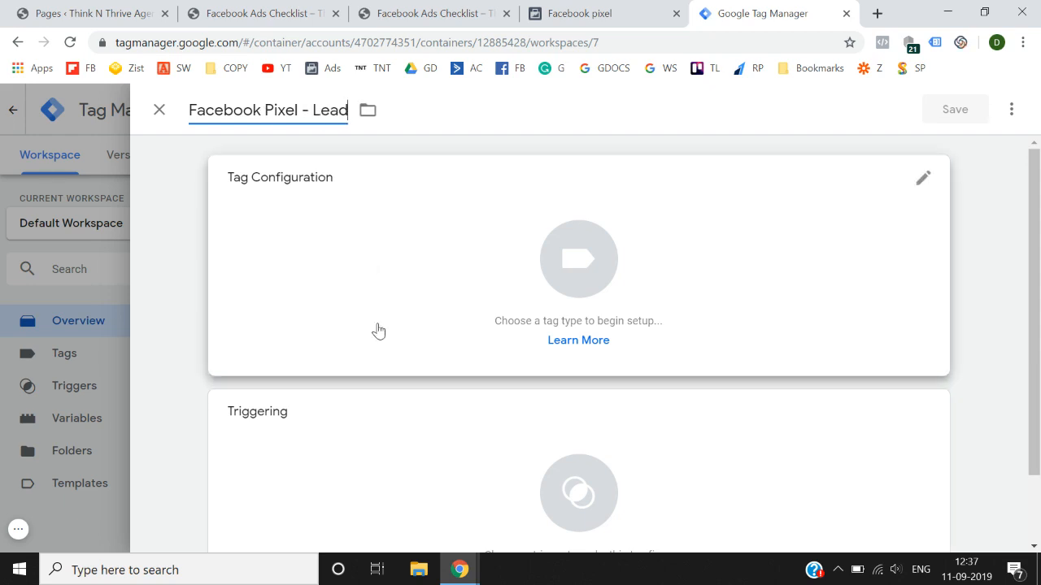
Set the tag type to Custom HTML and paste in the Lead event script containing fbq('track', 'Lead');
left_click(533, 260)
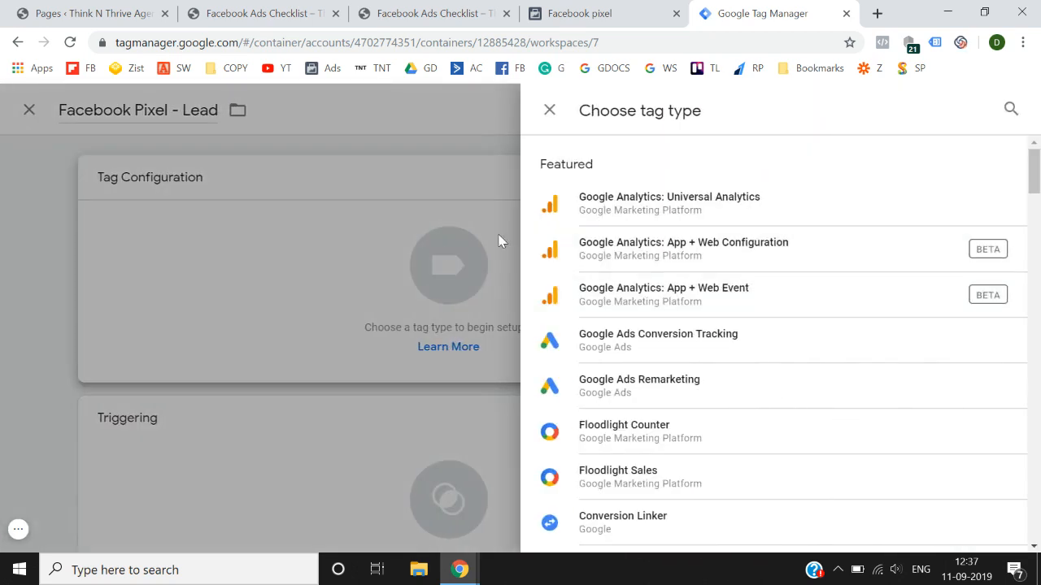
left_click(1011, 109)
type("cu")
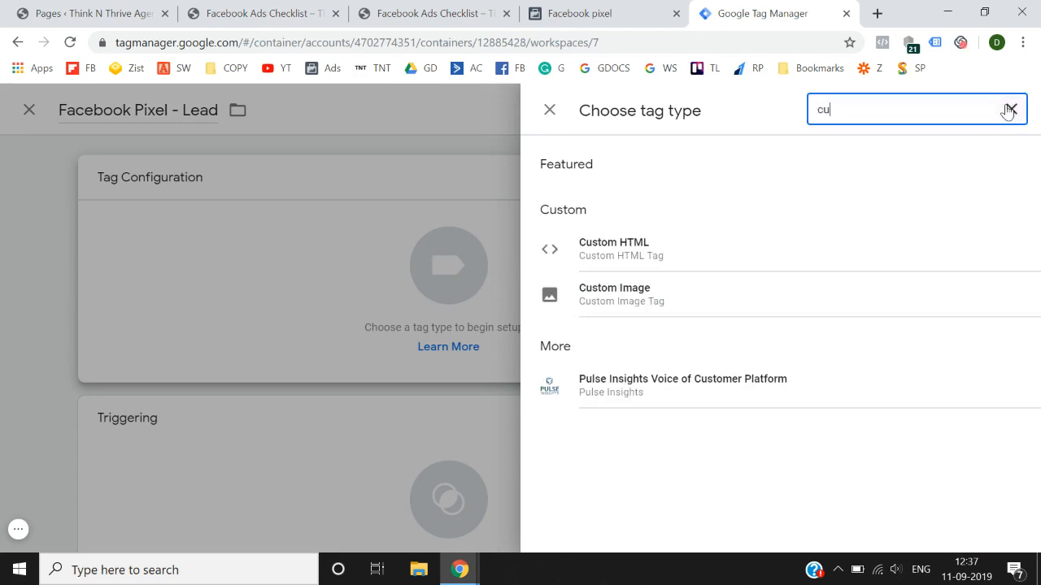
type("s")
left_click(801, 251)
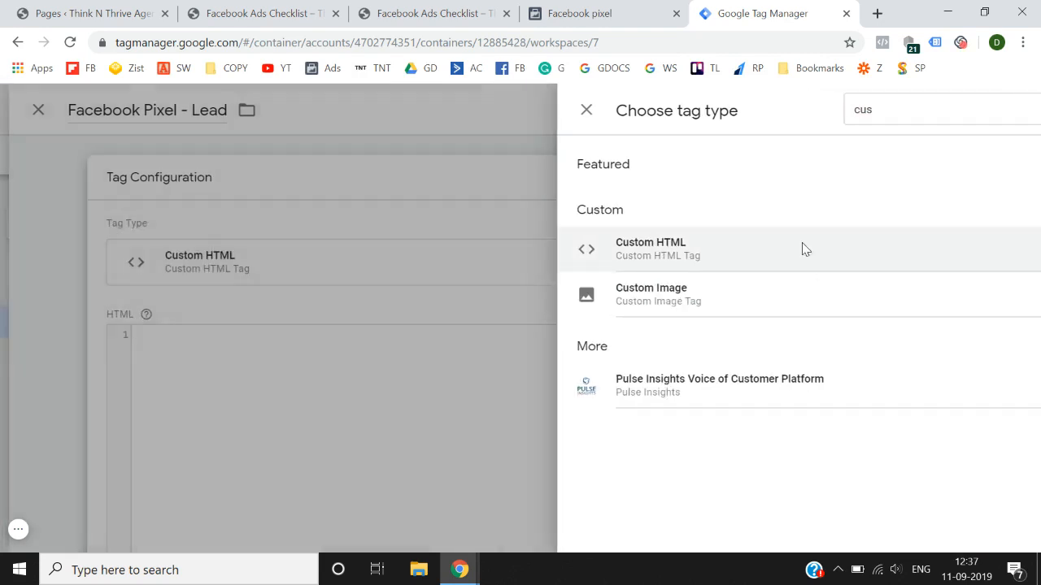
scroll(367, 343, "down", 2)
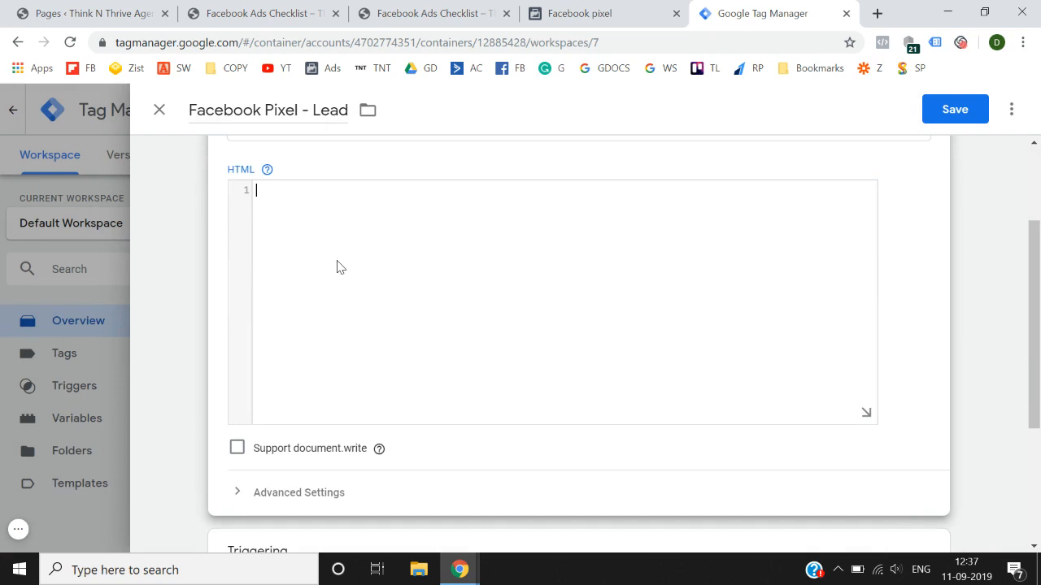
type("<script>   fbq('track', 'Lead'); </script>")
Open the tag's trigger selection and look up the thank-you page's URL for the firing condition
scroll(340, 266, "down", 3)
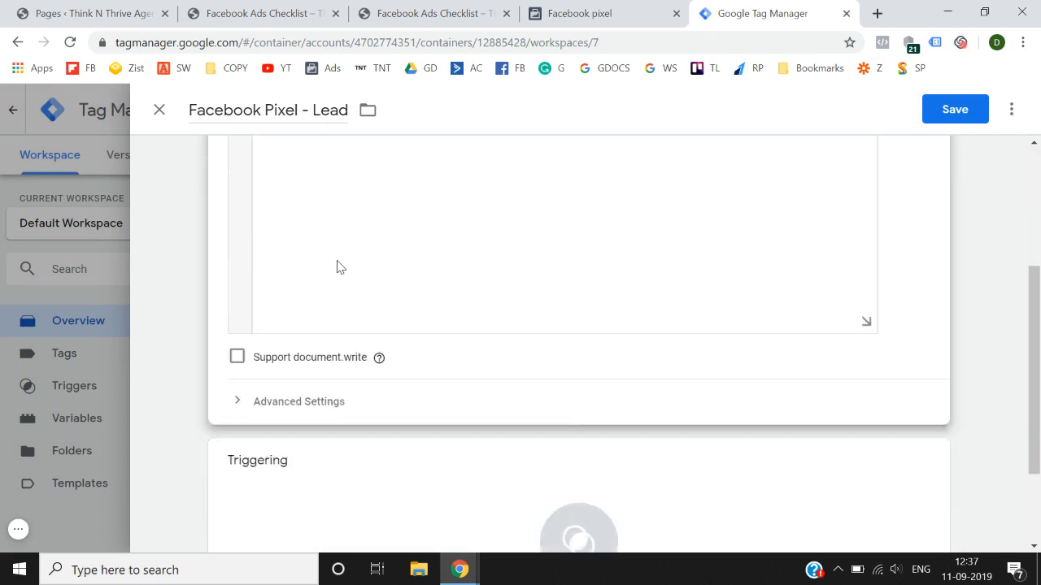
left_click(569, 400)
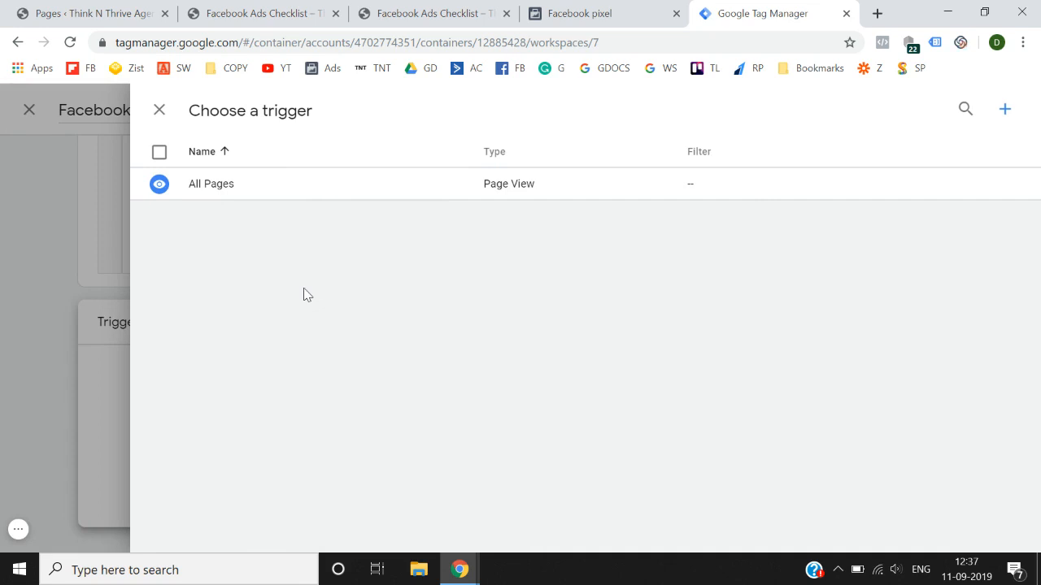
left_click(421, 12)
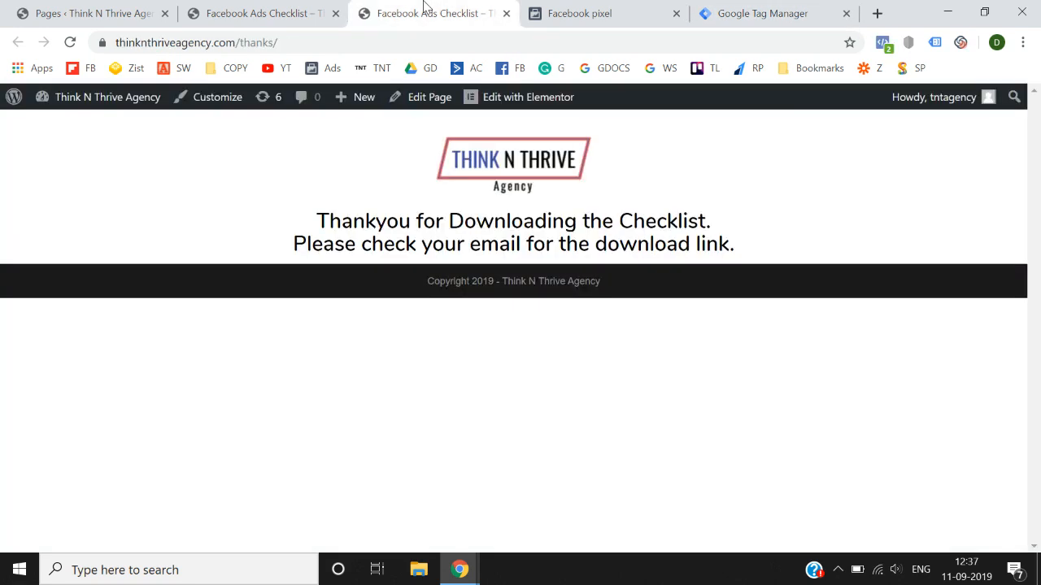
left_click(328, 42)
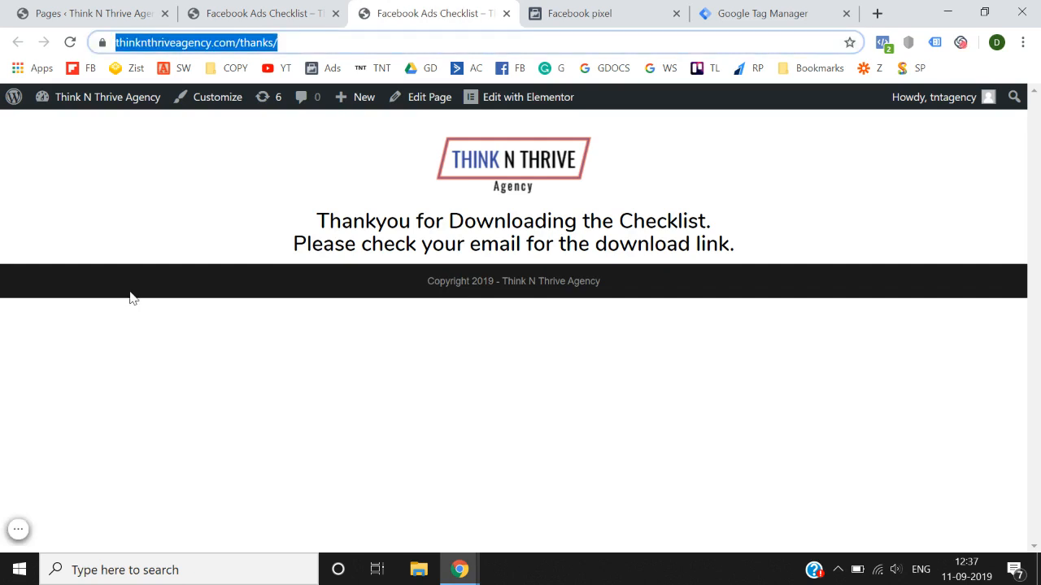
left_click(567, 11)
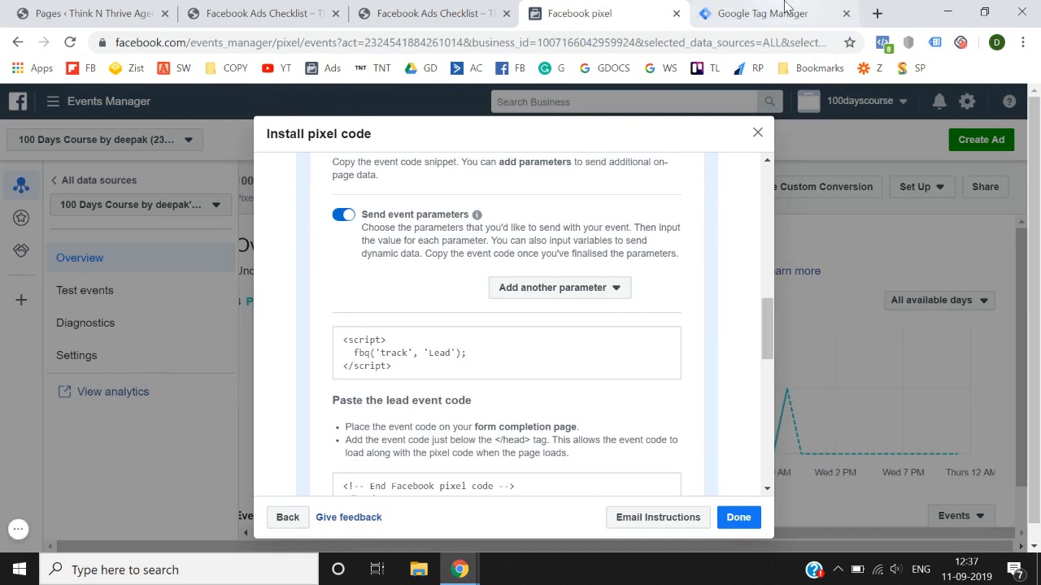
left_click(785, 10)
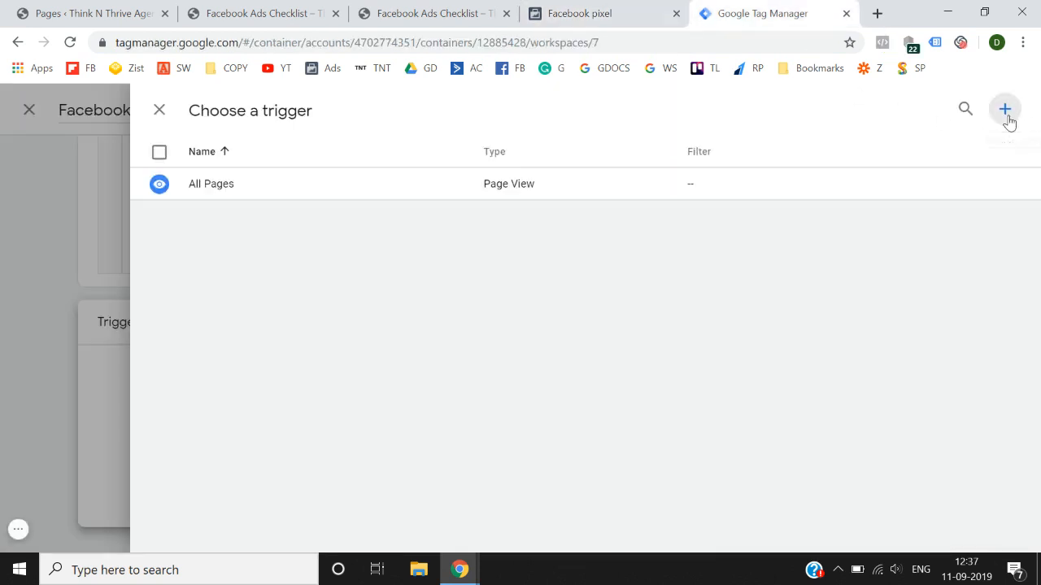
Create a new trigger for the tag and name it "Lead - Thank You Page"
left_click(1006, 115)
left_click(282, 110)
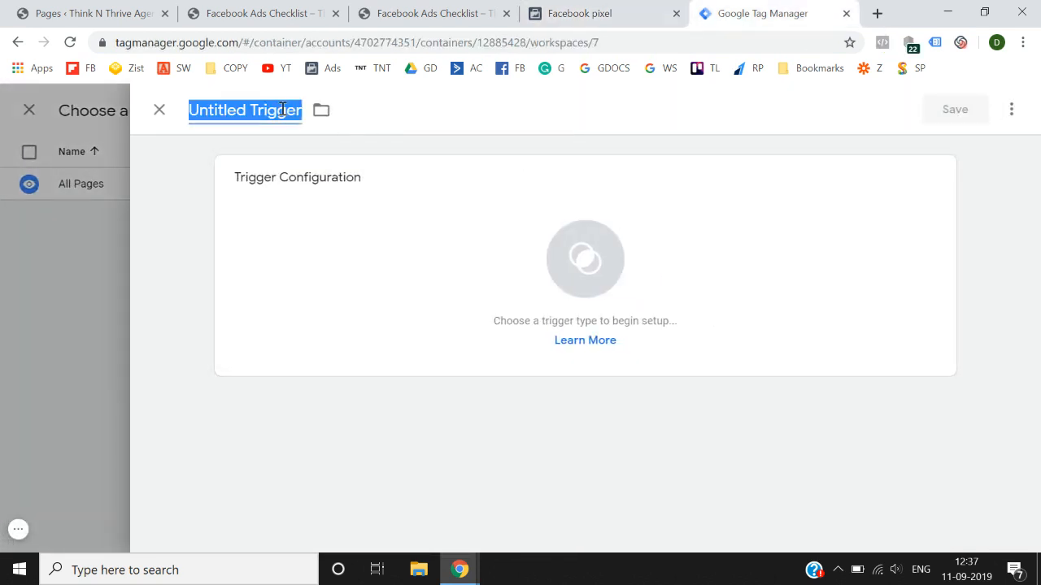
type("Lead")
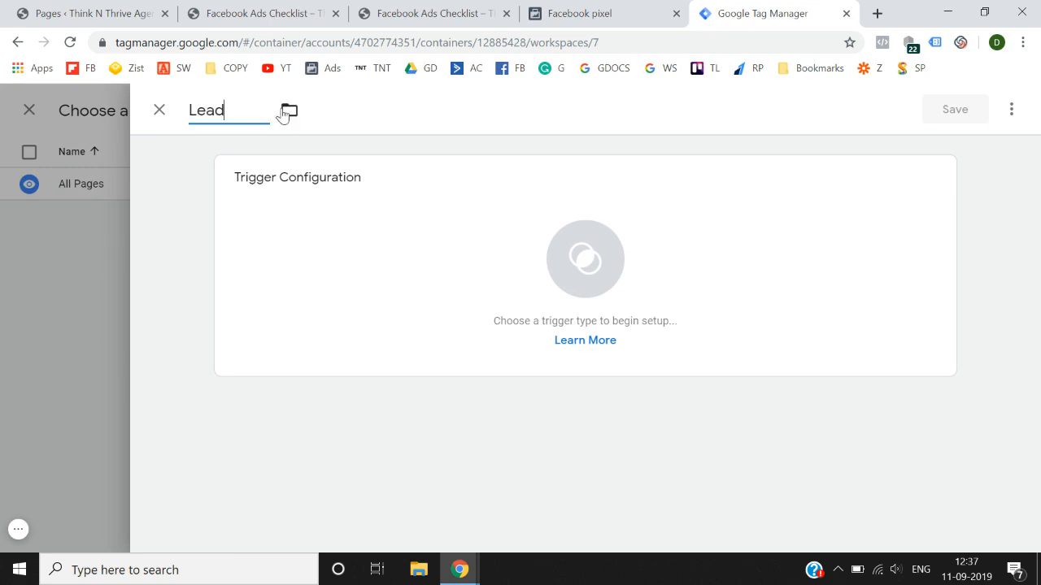
type(" - Thank You Page")
Set the trigger type to Page View and make it fire on Some Page Views
left_click(611, 285)
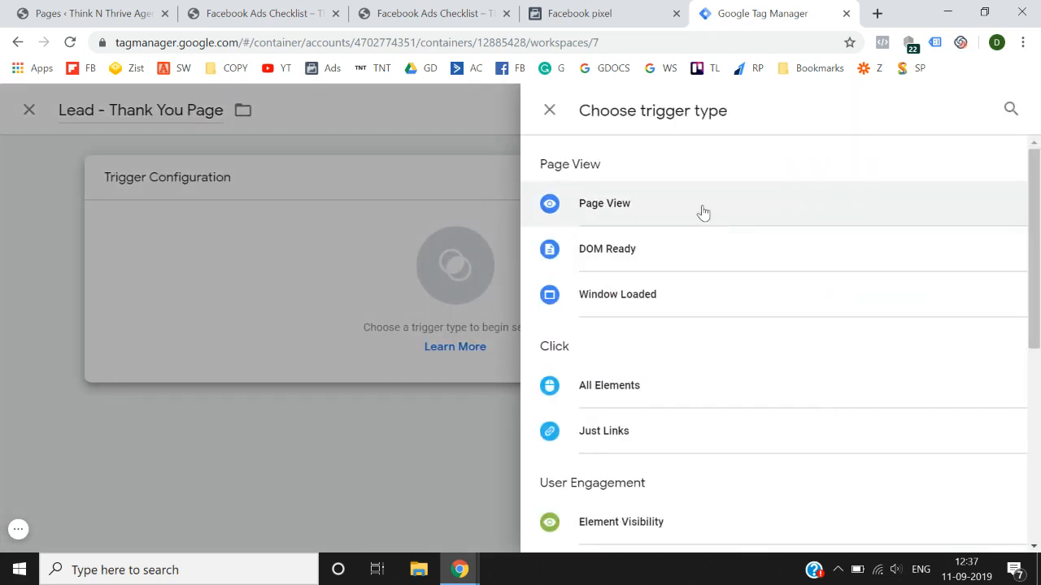
left_click(649, 222)
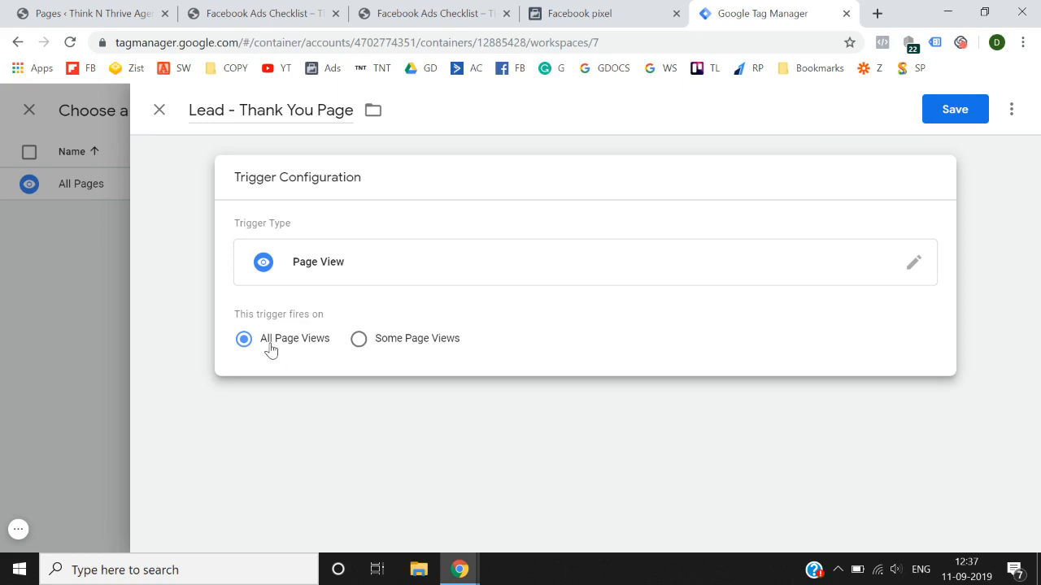
left_click(383, 347)
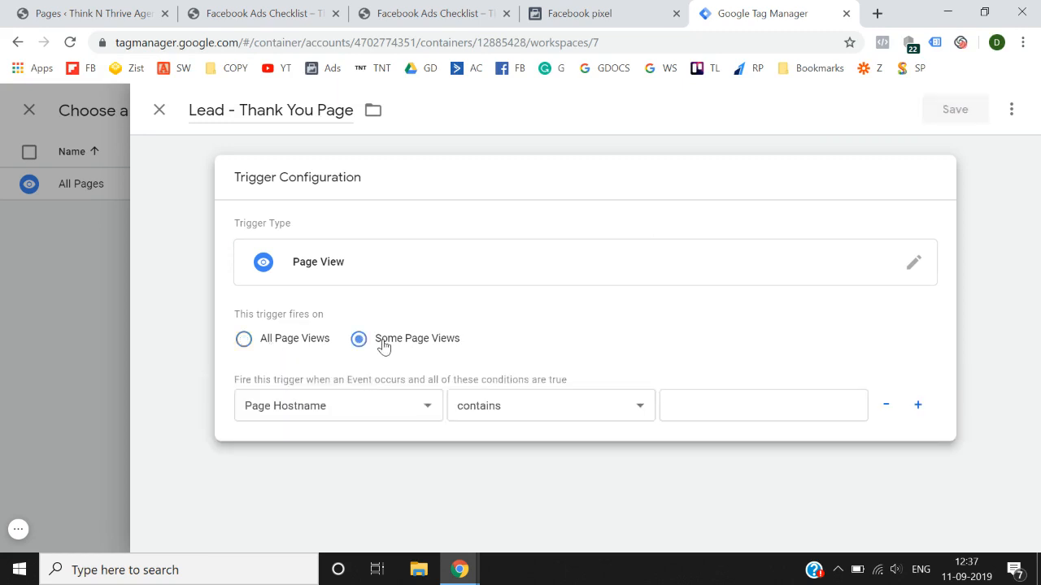
Set the firing condition to Page URL equals the copied thank-you page address, thinknthriveagency.com/thanks/ with its https prefix, and save the trigger
left_click(376, 416)
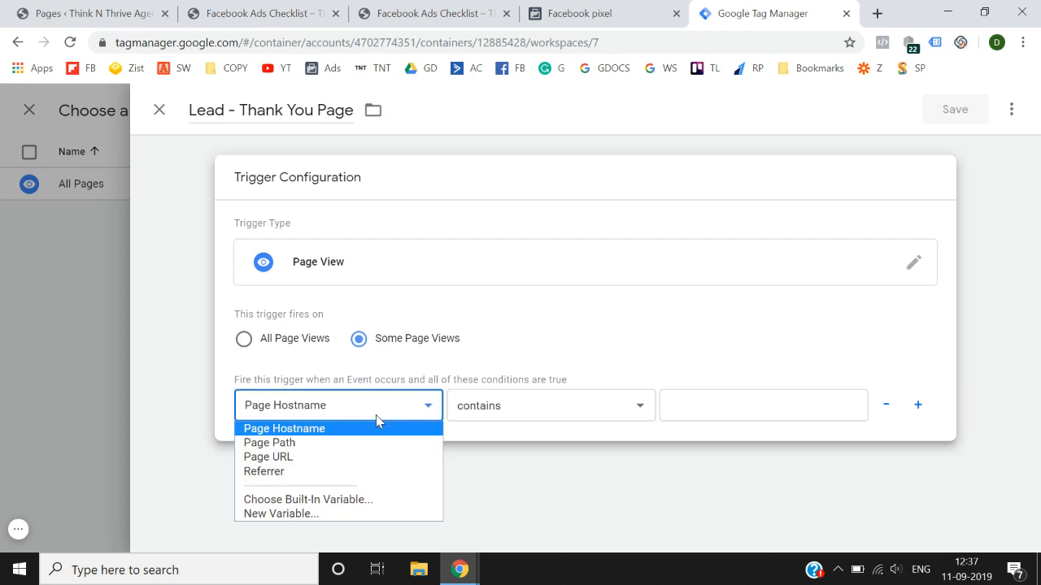
left_click(351, 458)
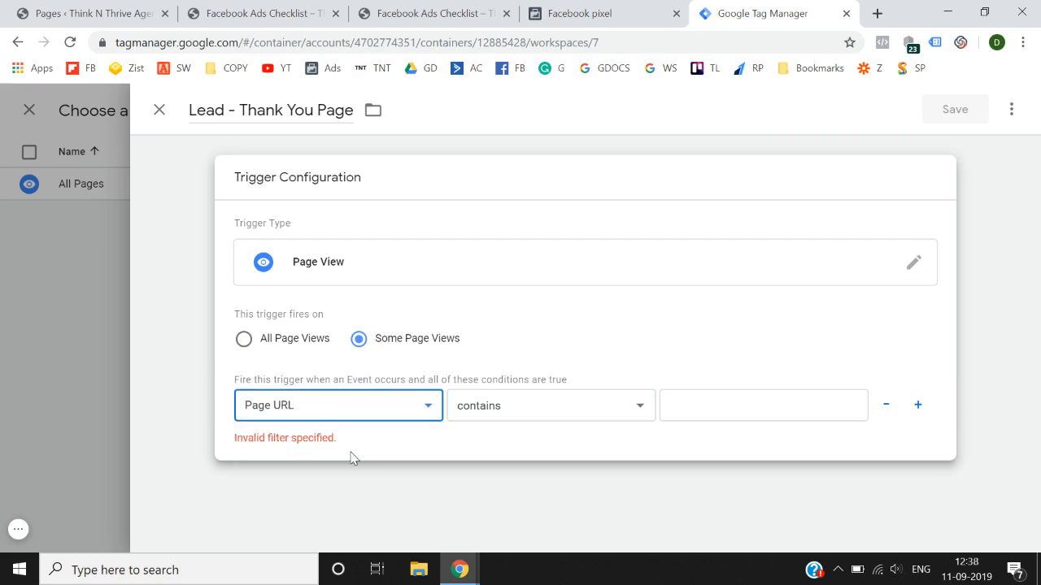
left_click(513, 418)
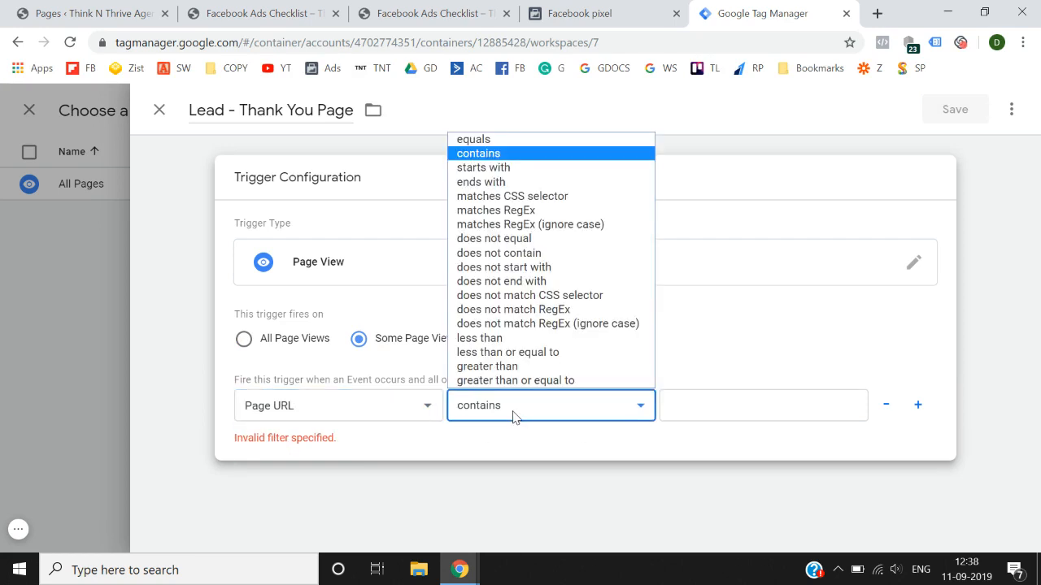
left_click(533, 138)
left_click(423, 11)
left_click(421, 43)
key("ctrl+c")
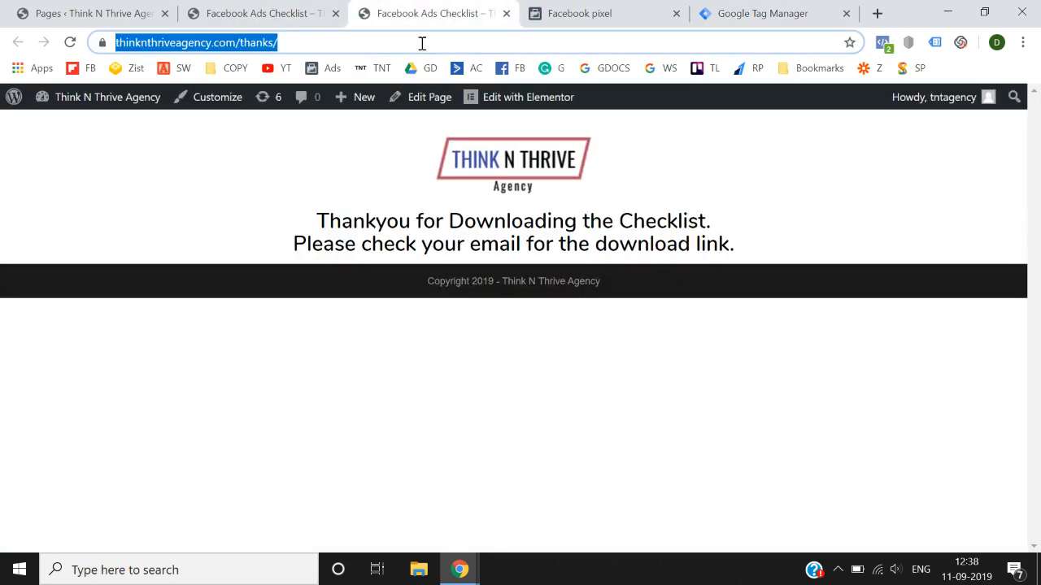
left_click(739, 12)
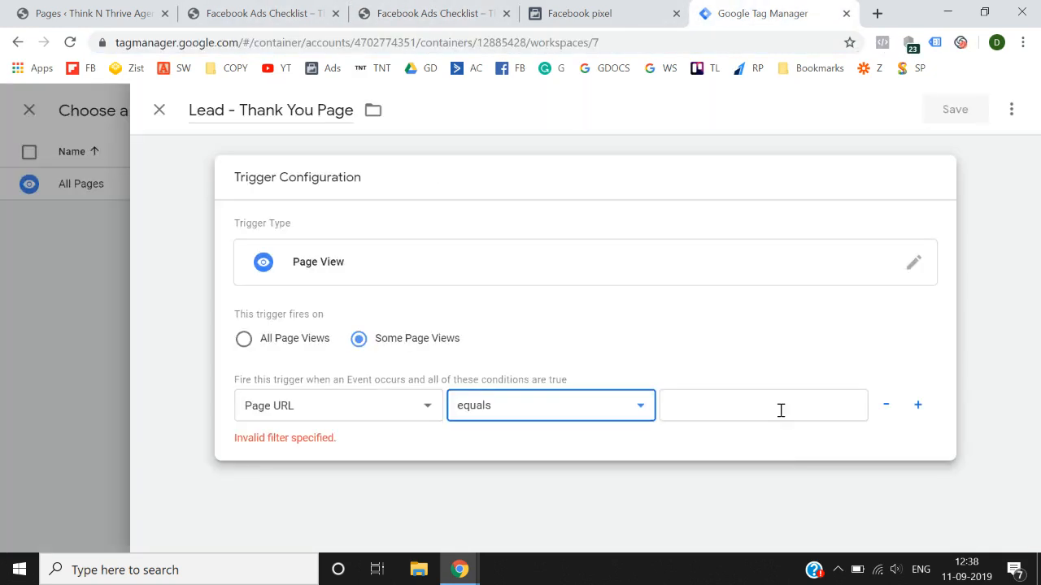
left_click(759, 409)
key("ctrl+v")
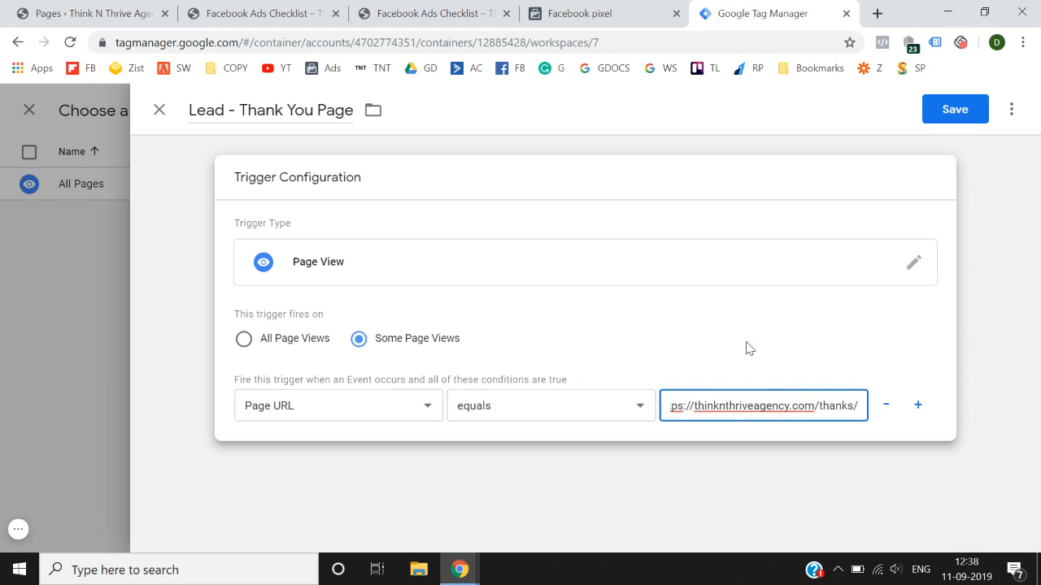
left_click(968, 111)
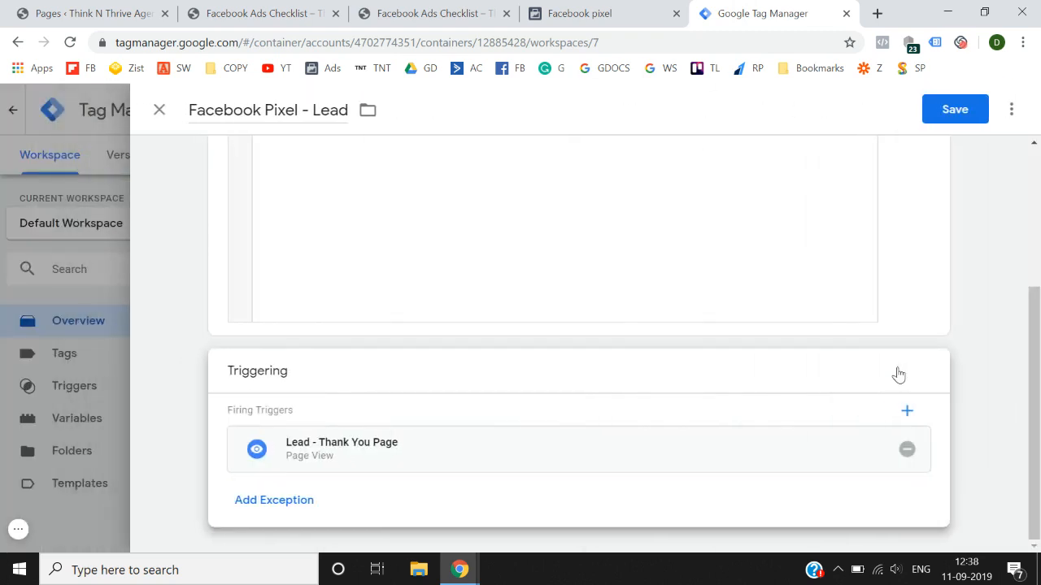
Save the tag and publish the workspace changes as a new version without a name or description
left_click(966, 109)
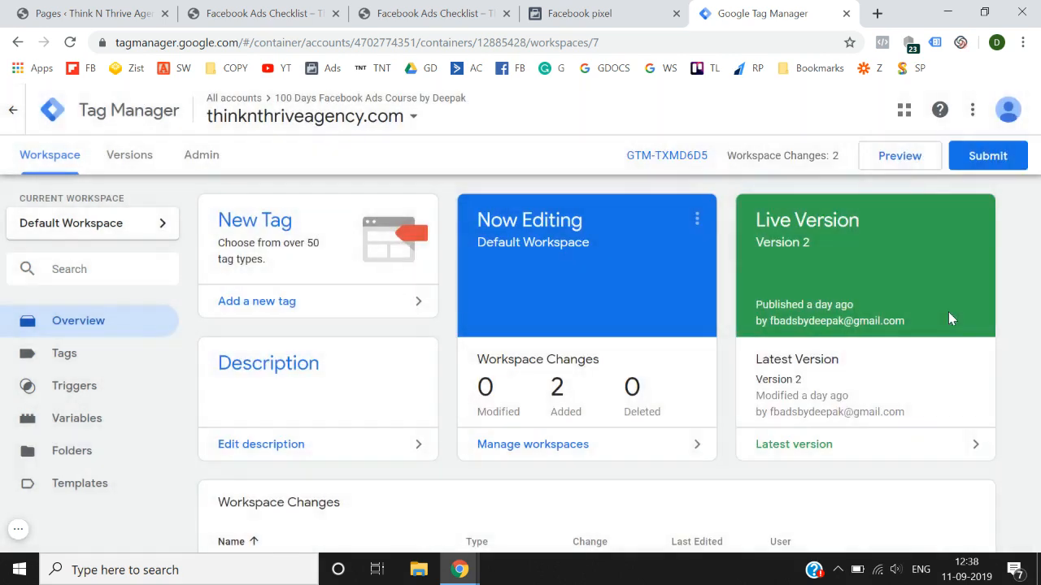
left_click(982, 159)
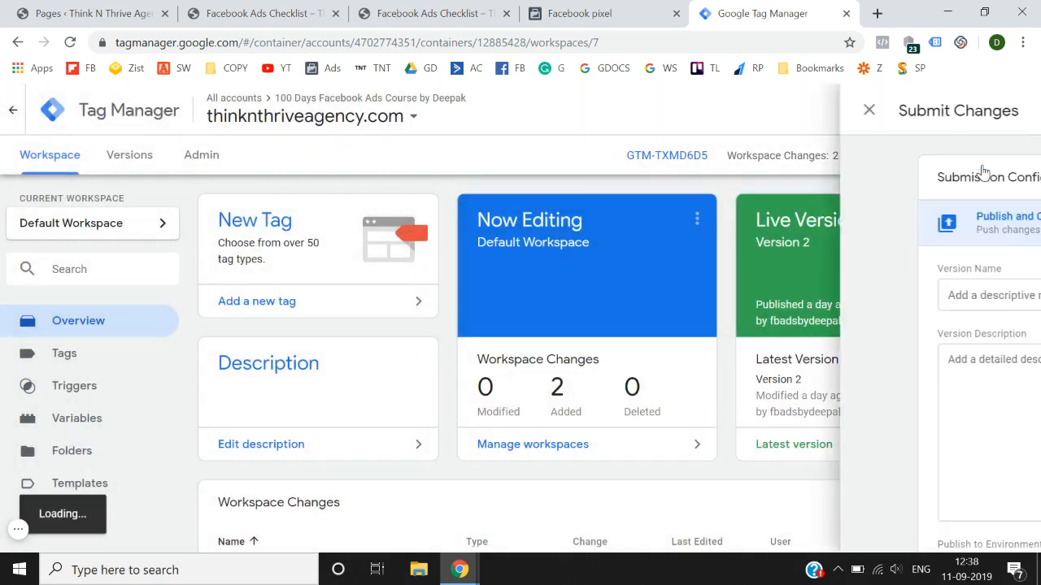
left_click(990, 109)
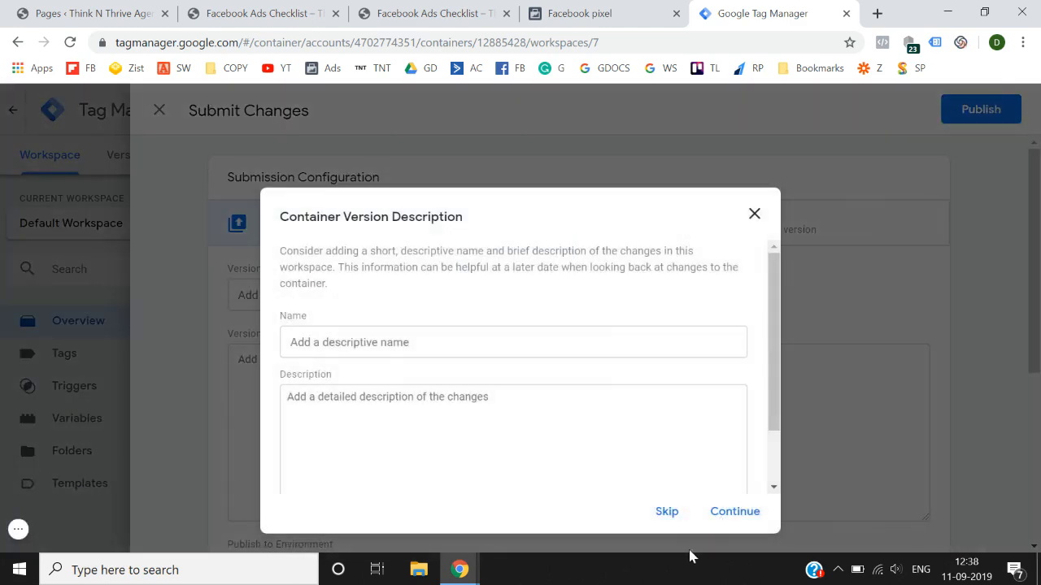
left_click(735, 513)
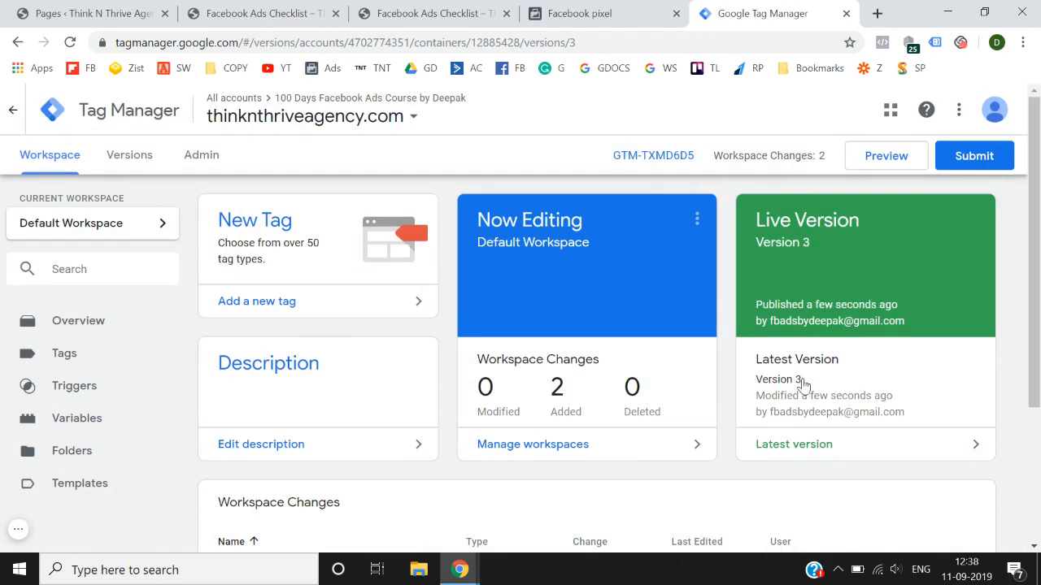
left_click(800, 382)
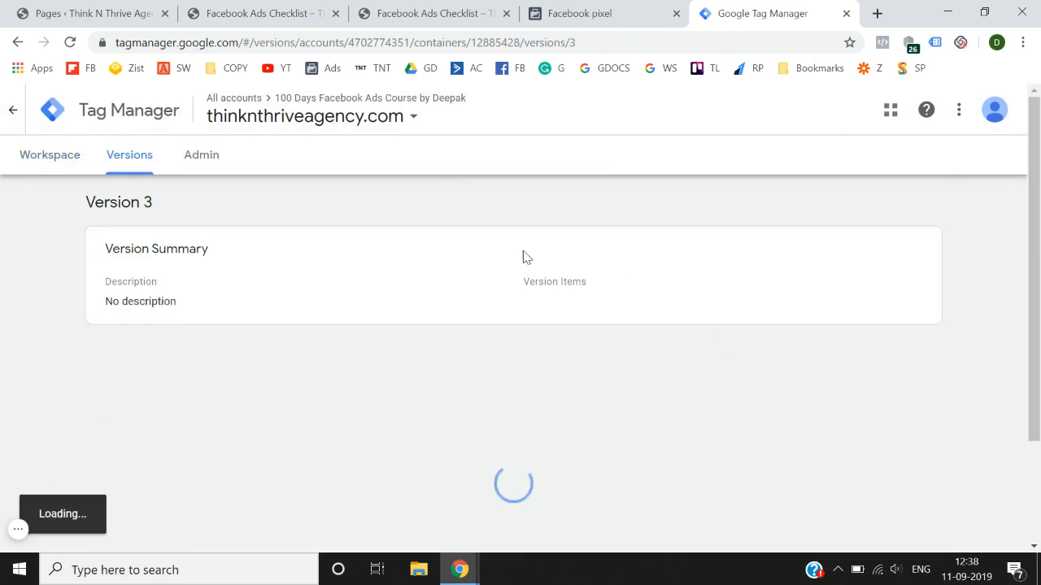
Return to the container's workspace and turn on preview mode
left_click(32, 159)
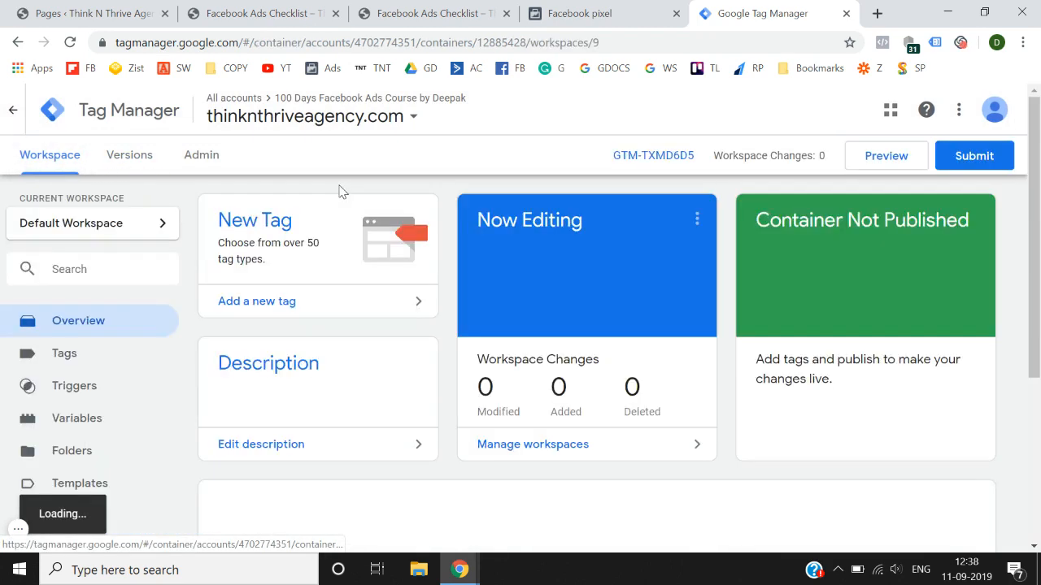
left_click(885, 159)
left_click(885, 159)
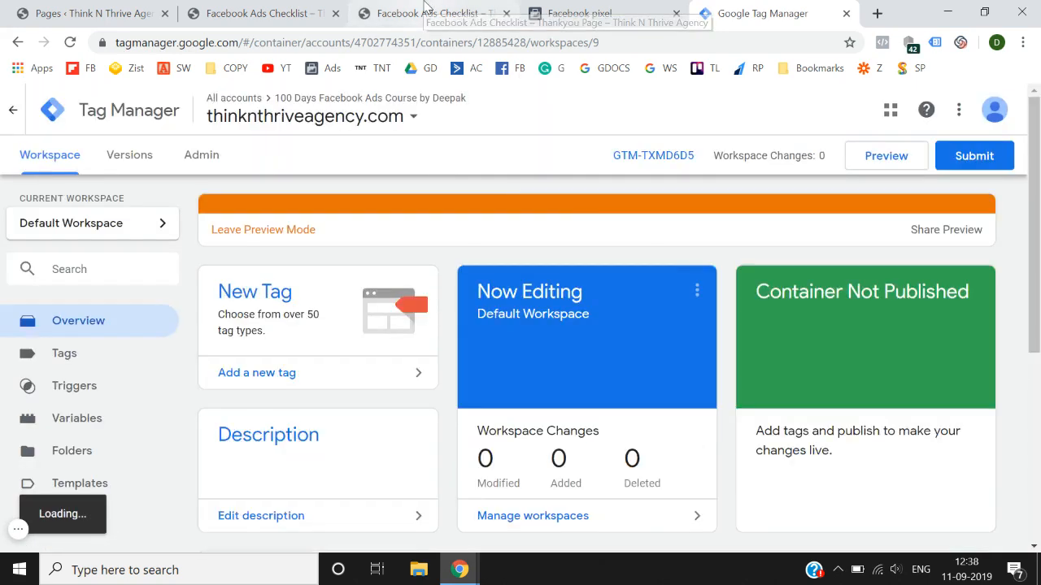
Reload the thank-you page and examine its fired tags in the enlarged debug pane and its events in Facebook Pixel Helper
left_click(427, 8)
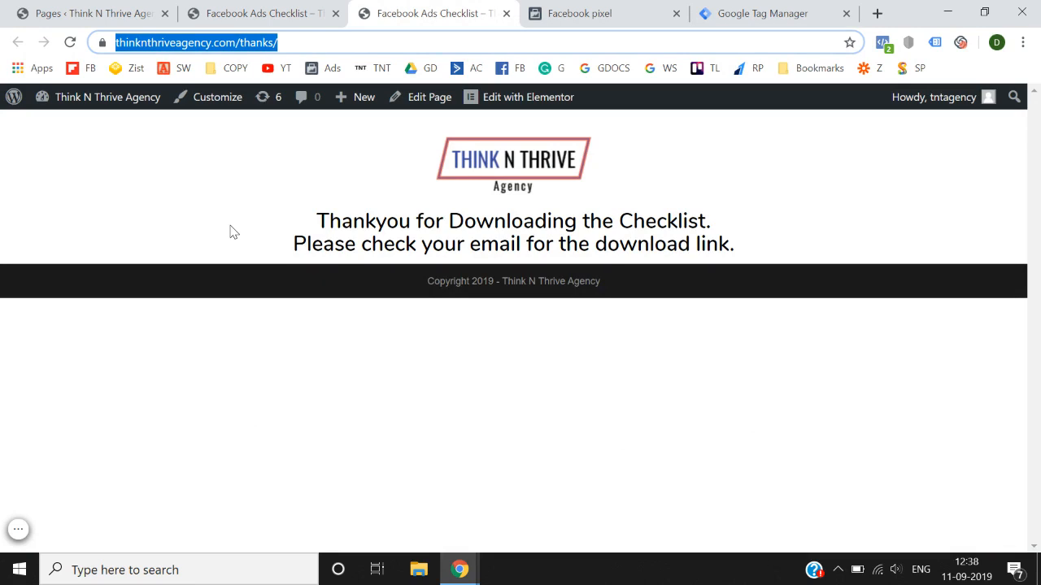
key("Return")
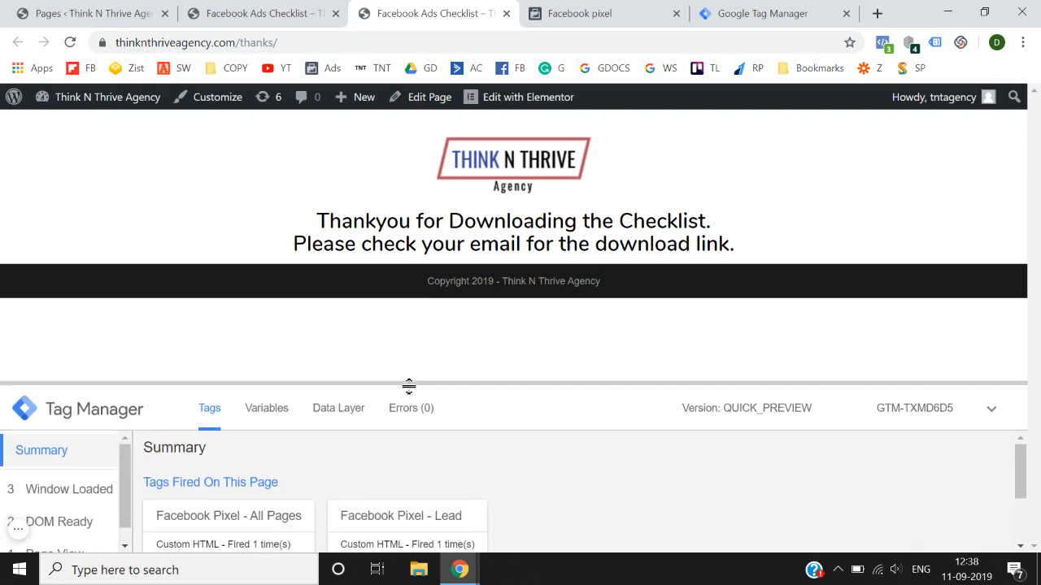
left_click_drag(409, 387, 428, 324)
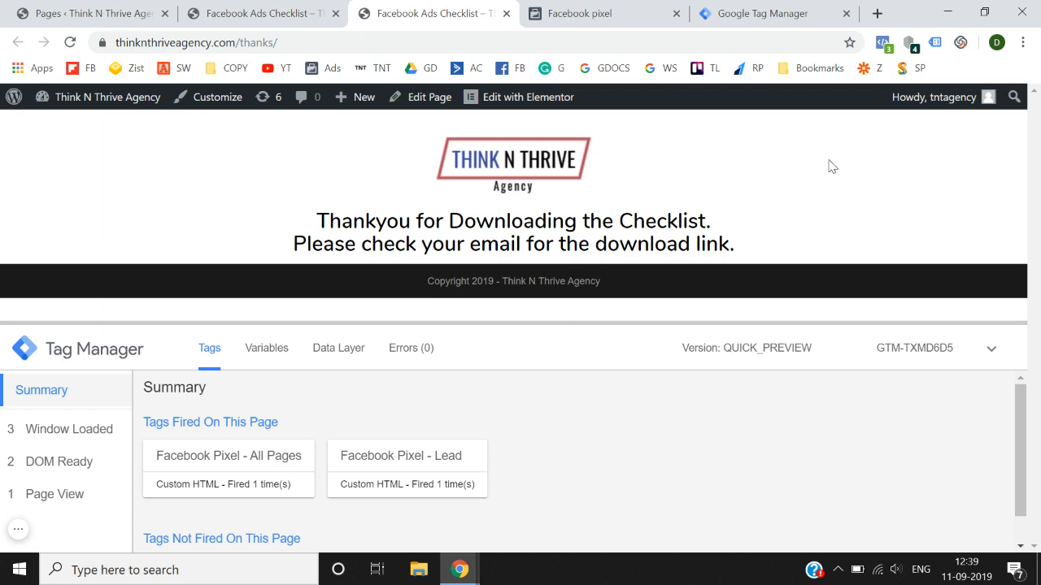
left_click(883, 44)
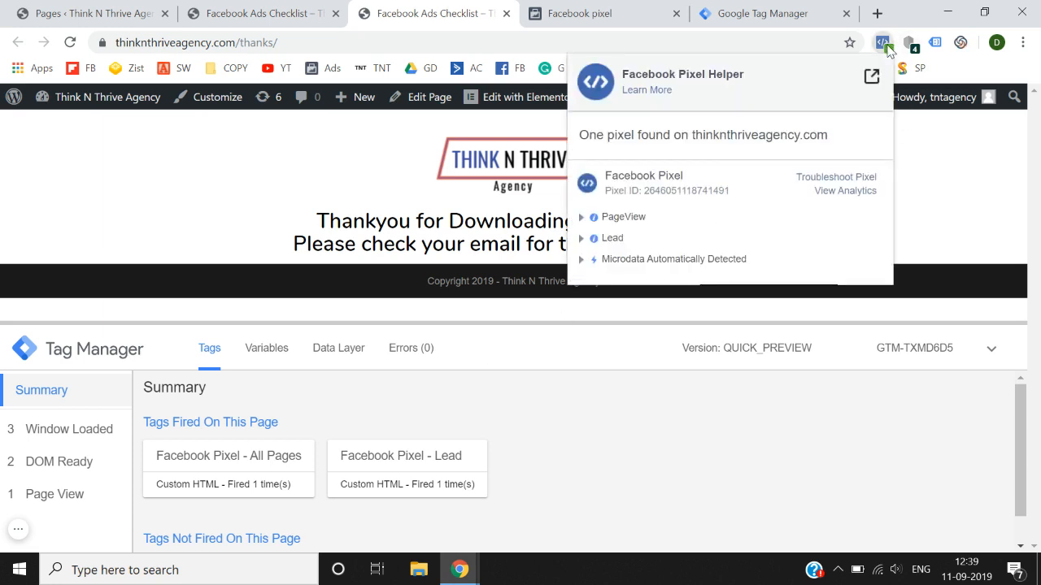
left_click(279, 193)
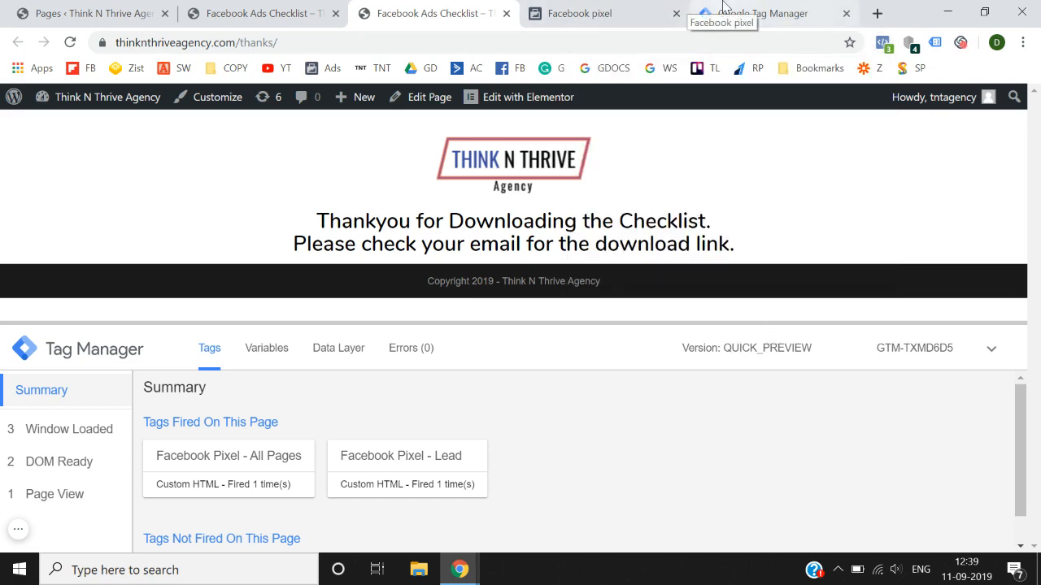
Leave the container's preview mode in Google Tag Manager and reload the thank-you page
left_click(724, 10)
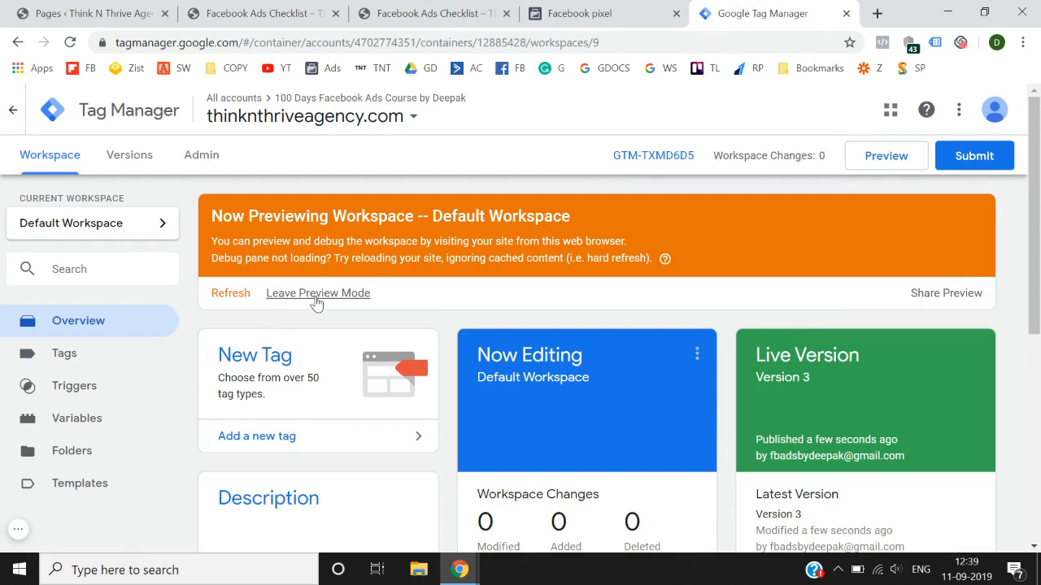
left_click(315, 296)
left_click(639, 279)
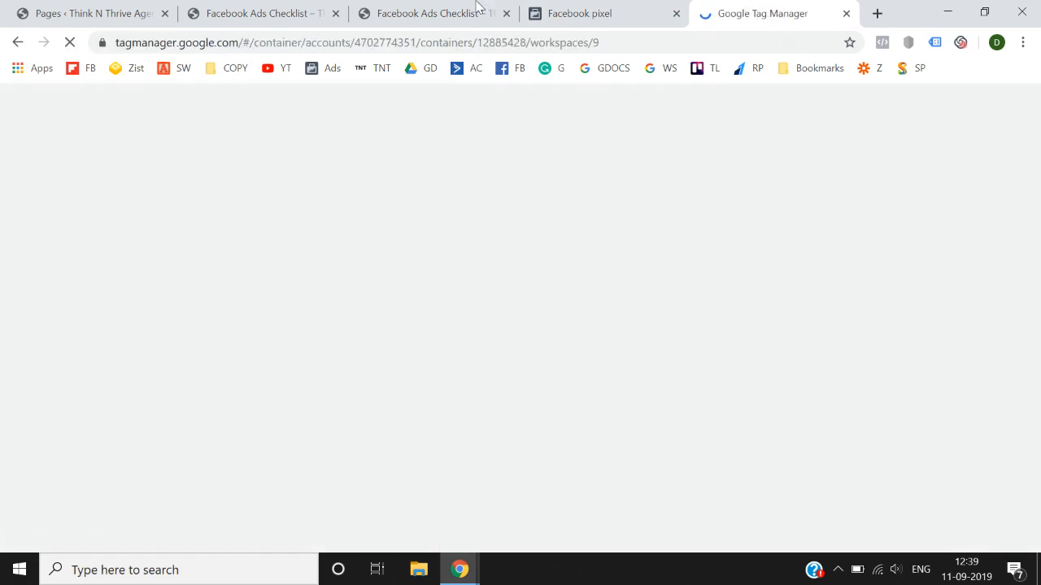
left_click(475, 10)
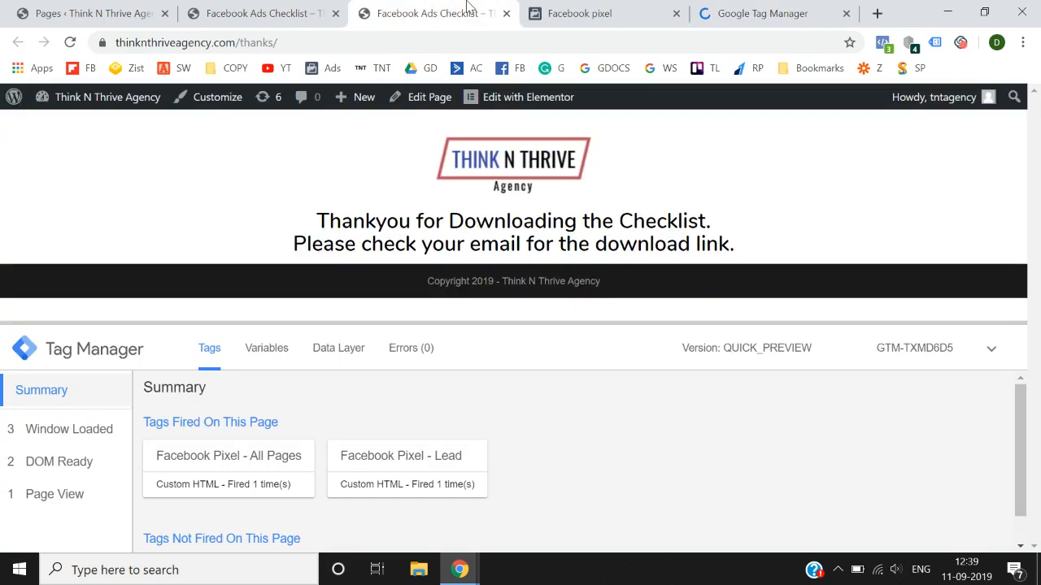
left_click(72, 43)
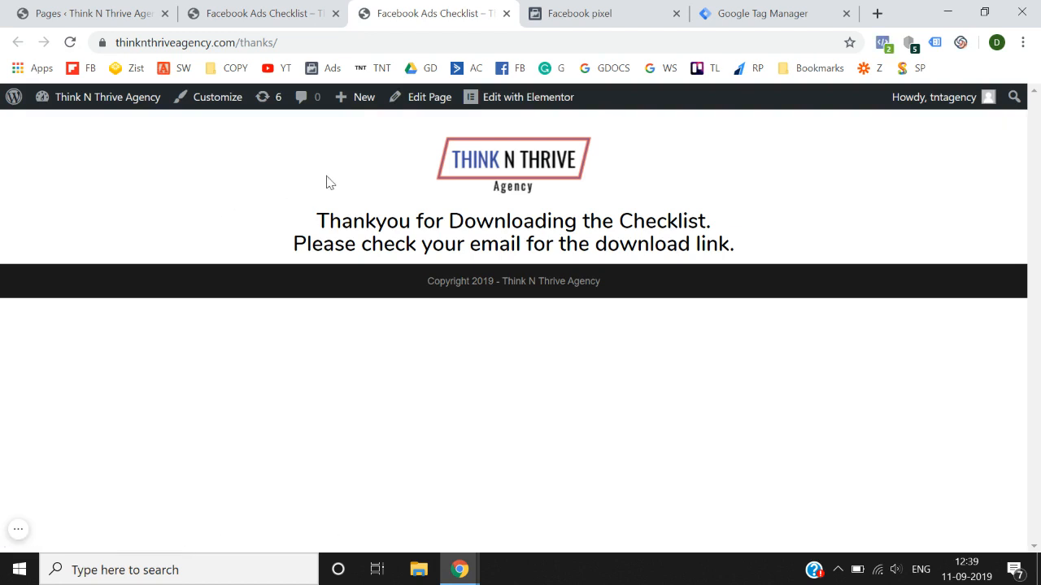
Switch to Facebook Events Manager and finish the pixel code installation
left_click(590, 13)
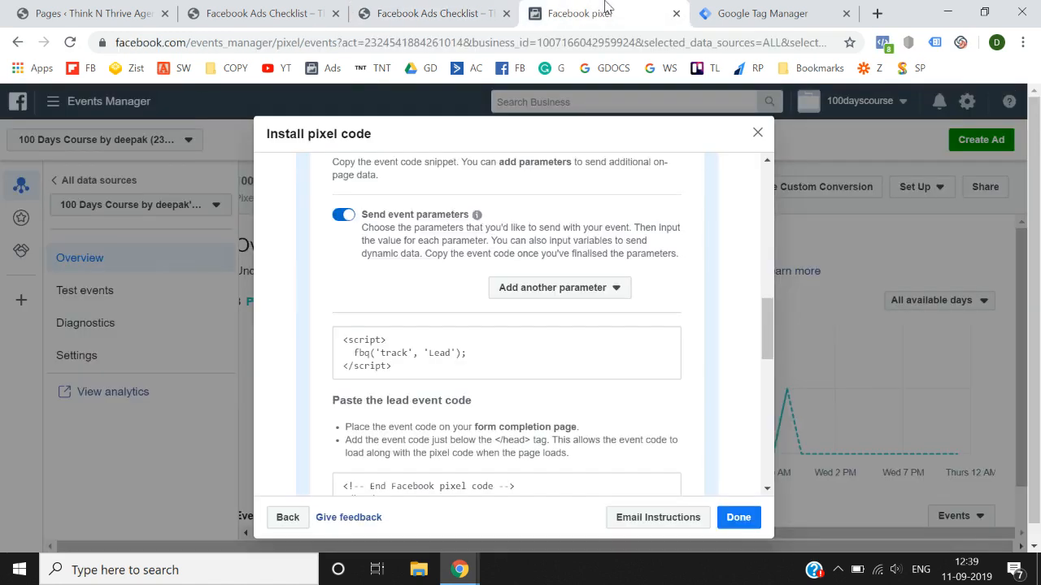
left_click(739, 517)
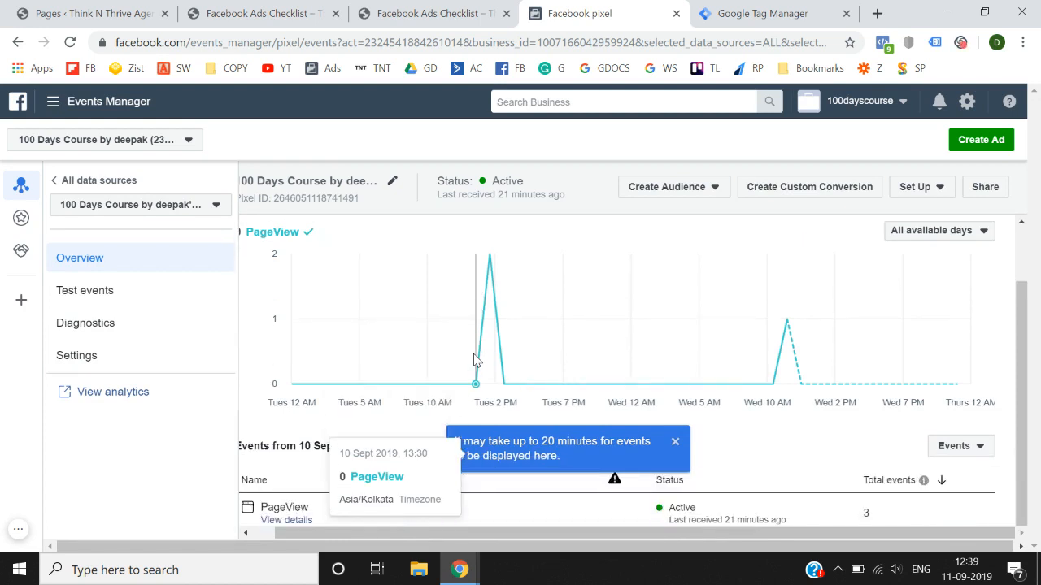
scroll(475, 358, "down", 1)
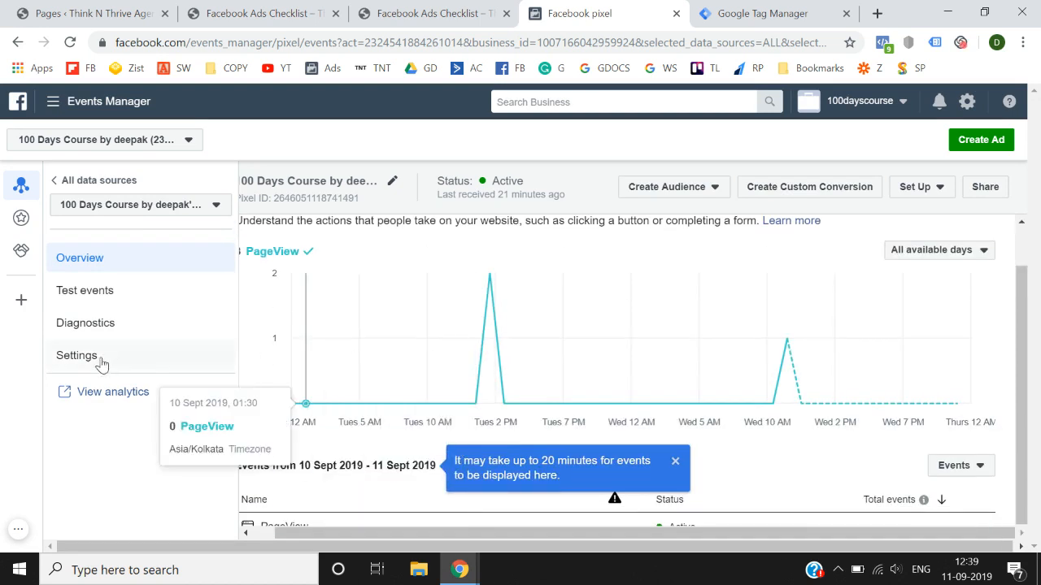
Examine the pixel's settings, including cookies, advanced matching, event setup and traffic permissions, and return to its overview
left_click(154, 366)
scroll(301, 382, "down", 5)
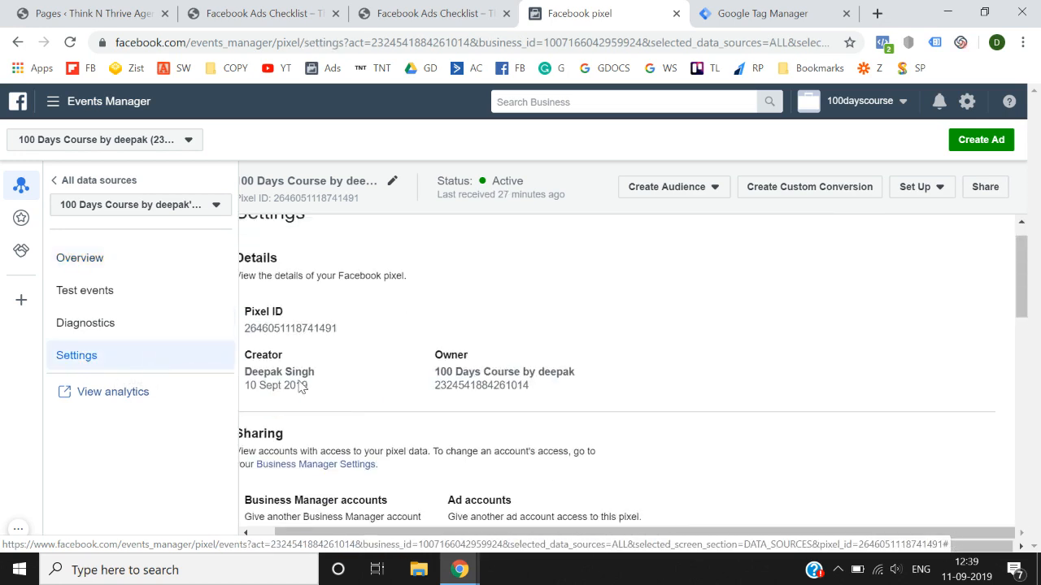
scroll(300, 382, "down", 7)
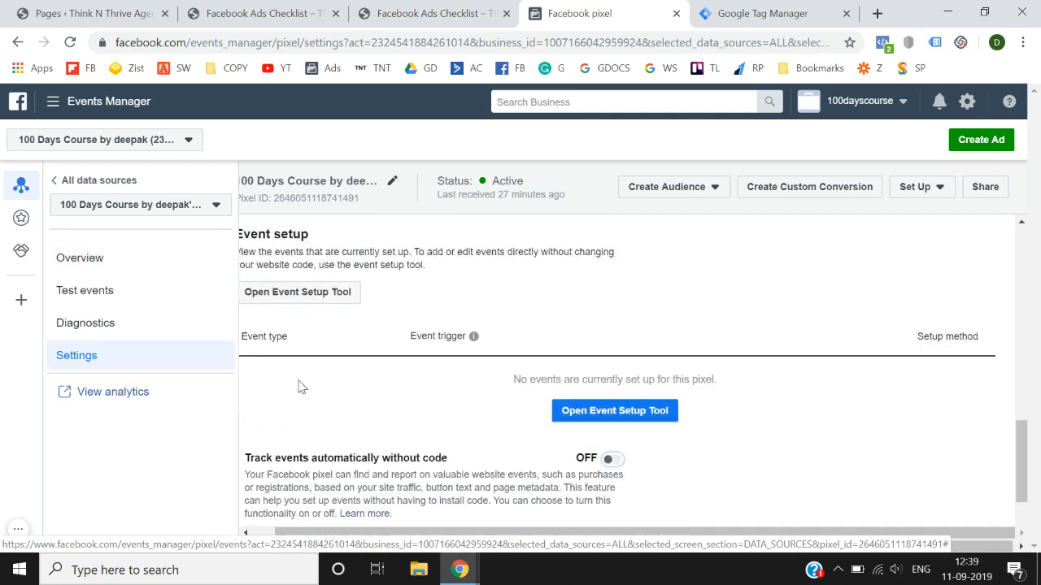
scroll(299, 389, "up", 1)
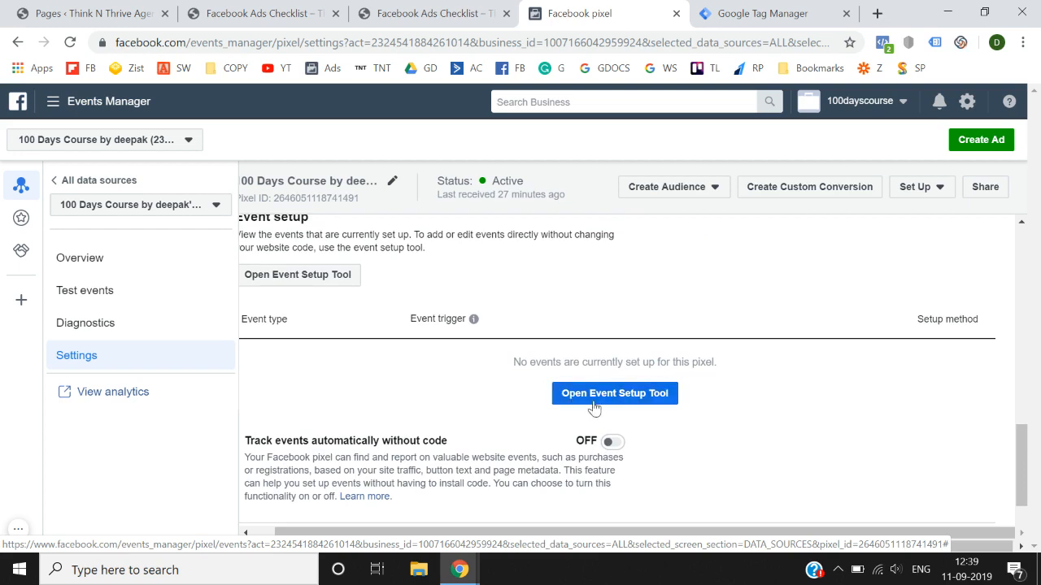
scroll(464, 379, "down", 3)
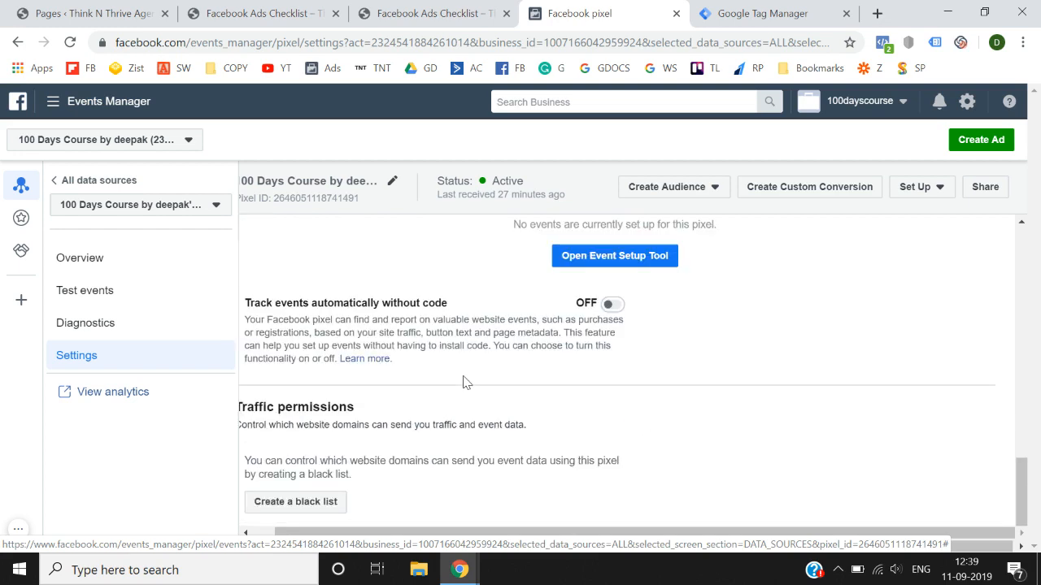
scroll(447, 395, "up", 6)
scroll(446, 395, "up", 1)
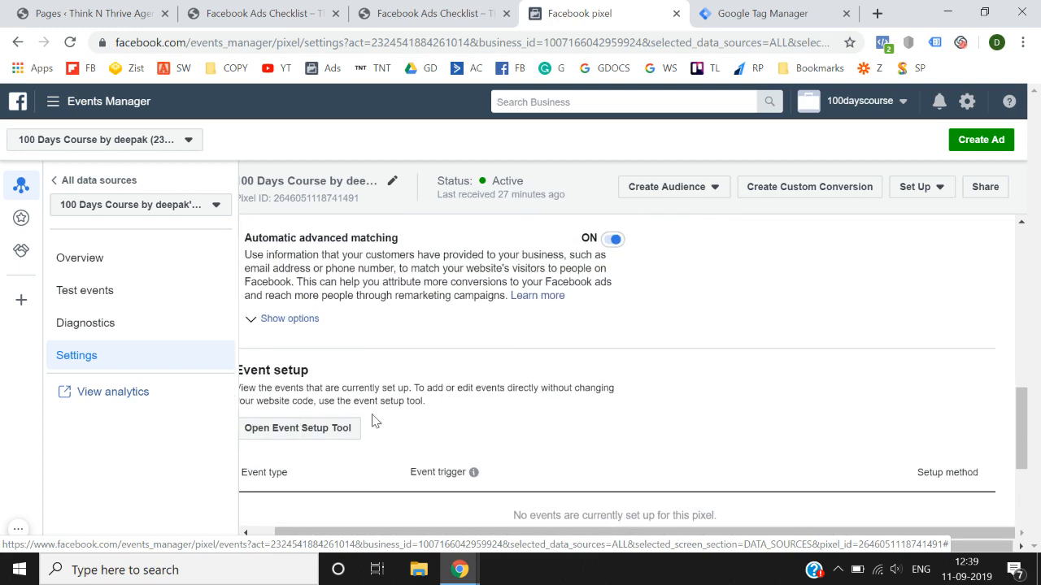
scroll(456, 429, "up", 1)
scroll(468, 425, "up", 10)
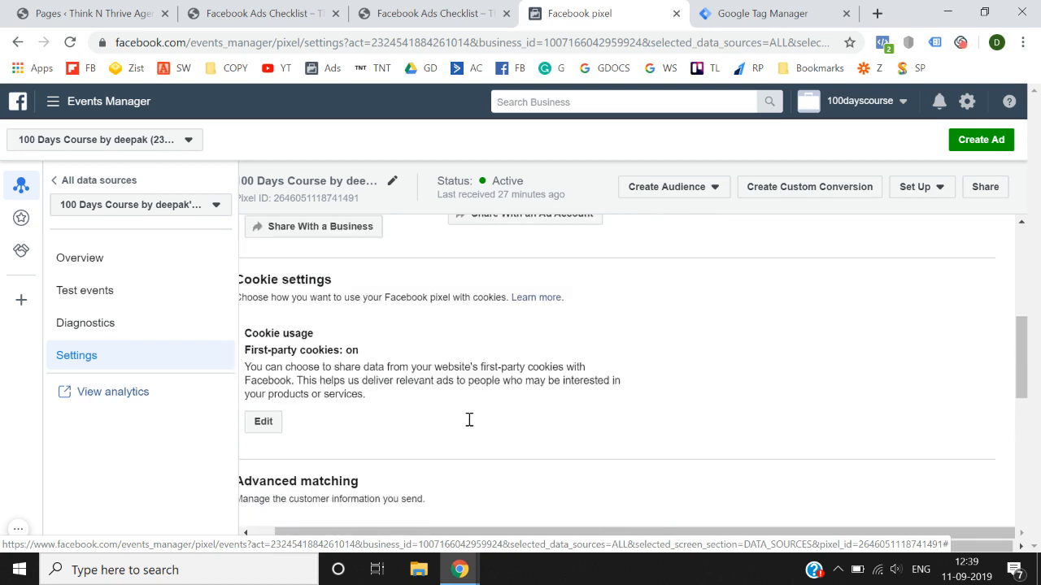
left_click(140, 259)
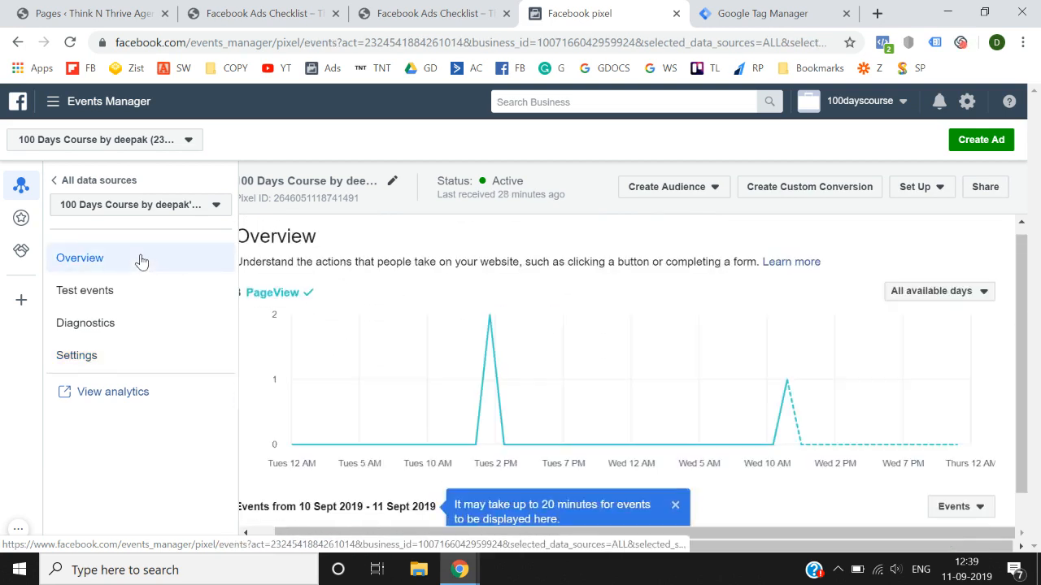
Open the pixel's real-time event test and launch the website thinknthriveagency.com from it
left_click(109, 299)
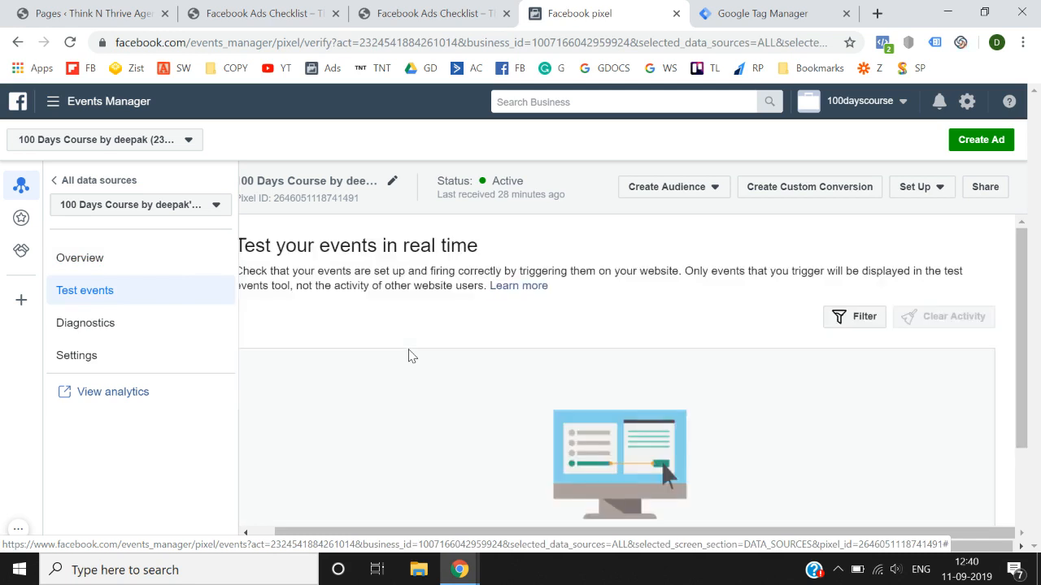
scroll(411, 355, "down", 2)
scroll(410, 355, "up", 2)
scroll(410, 356, "down", 2)
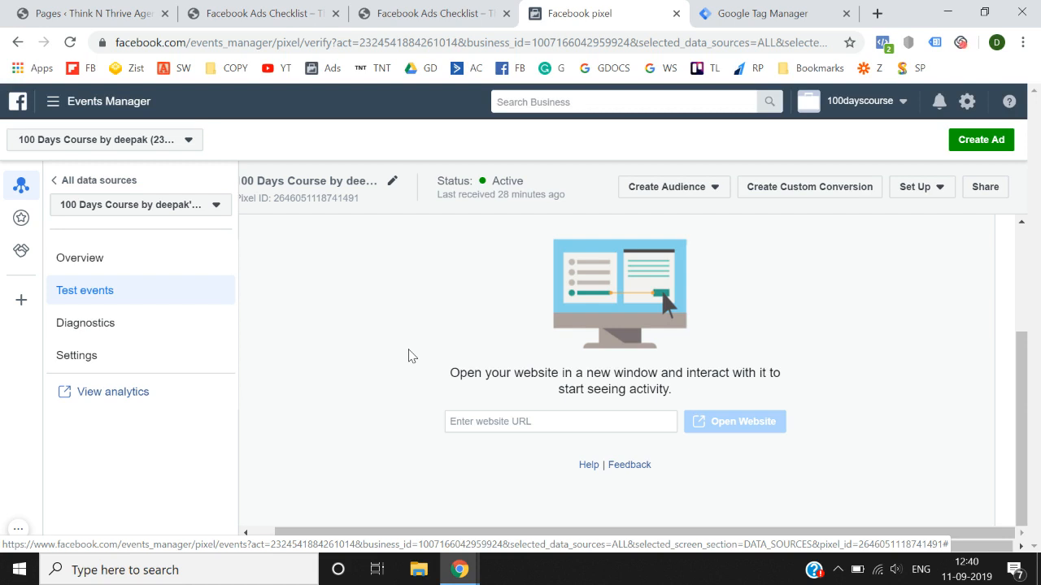
left_click(495, 421)
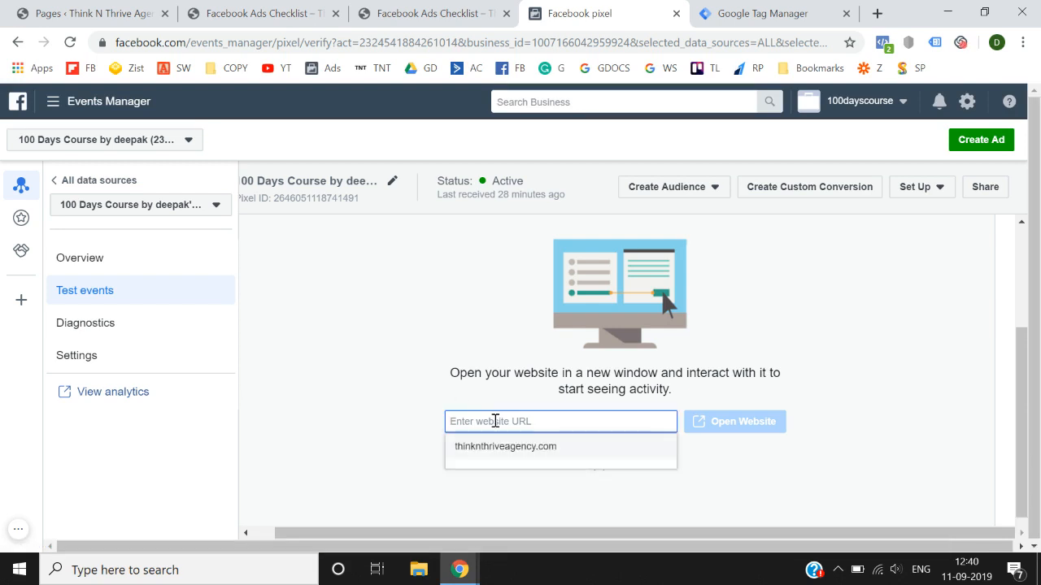
left_click(504, 447)
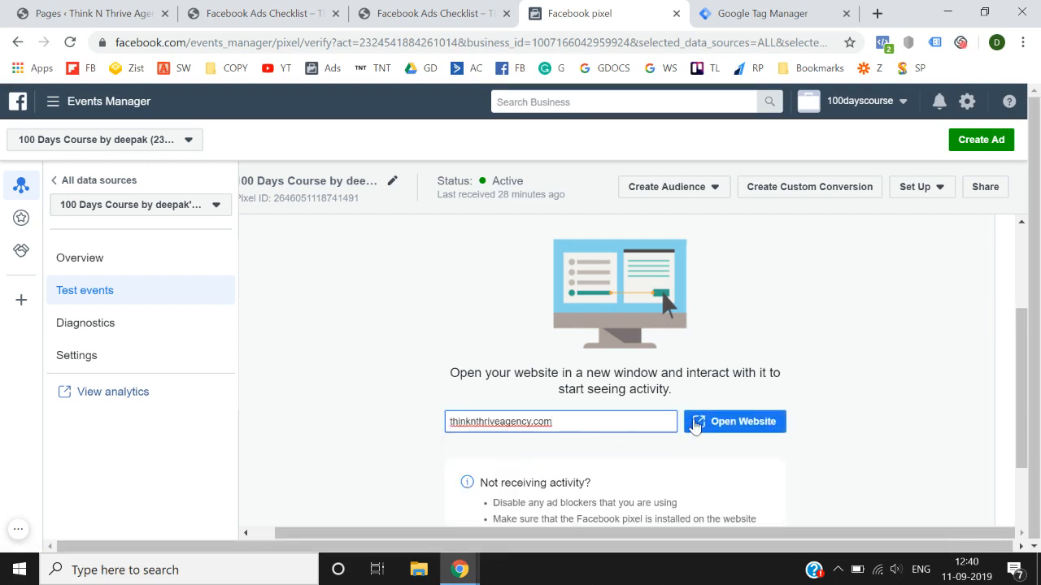
left_click(724, 424)
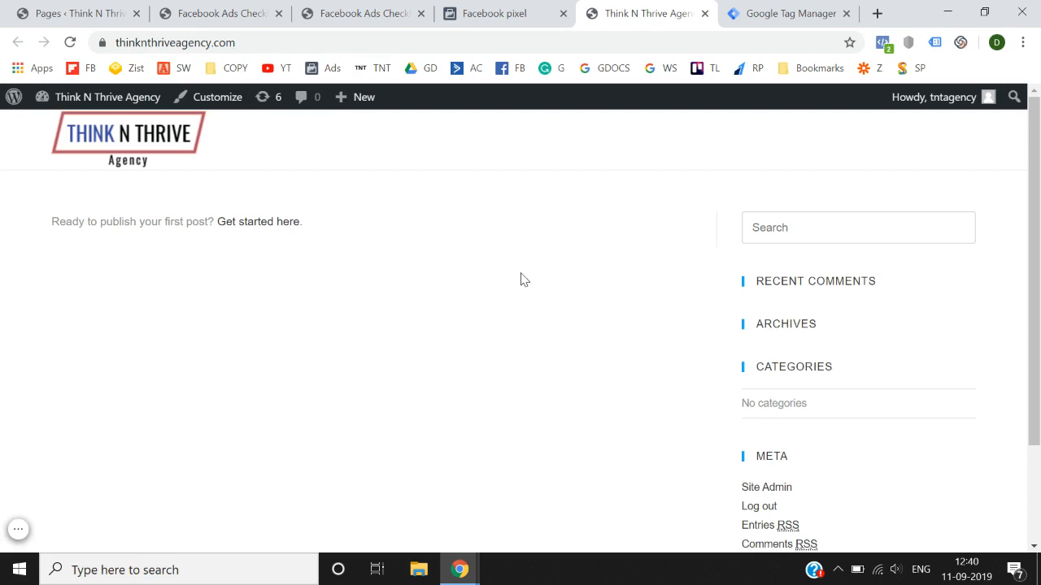
Check the activity received in the event test against the opened home page
left_click(490, 13)
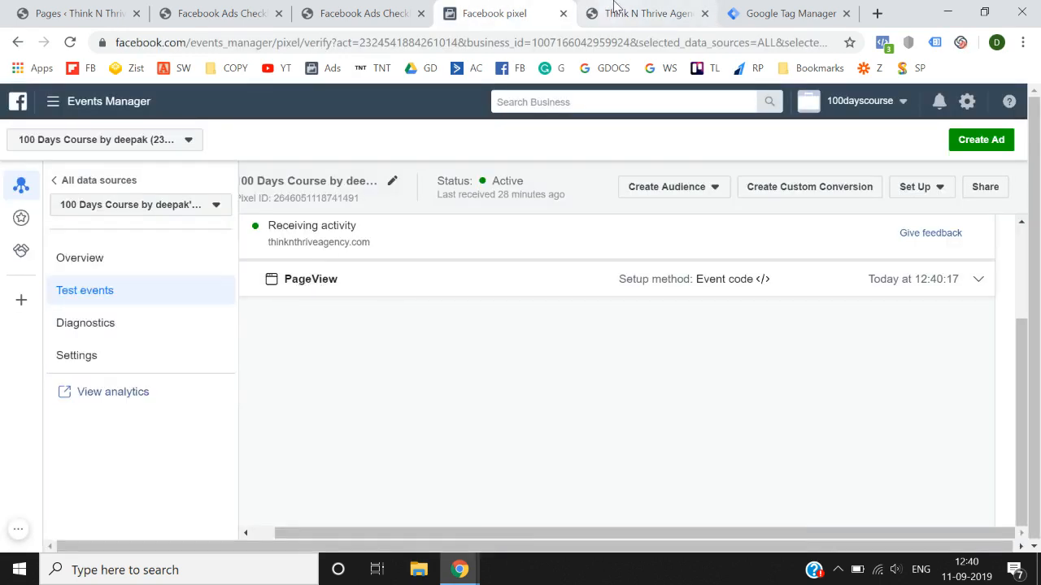
left_click(642, 13)
left_click(512, 12)
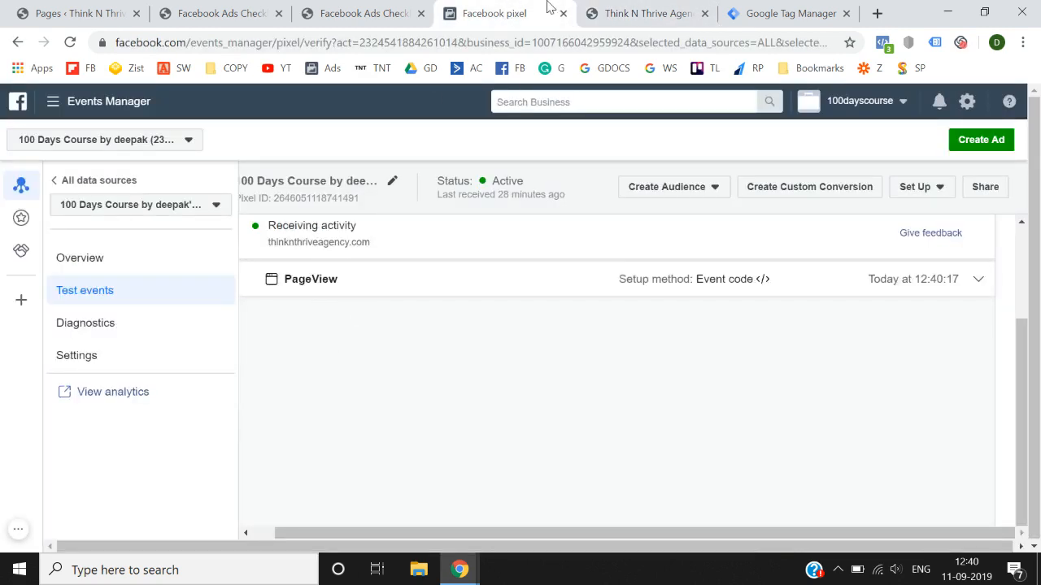
left_click(630, 9)
Copy the thank-you page address, thinknthriveagency.com/thanks/, and load it in the website tab opened for the event test
left_click(330, 8)
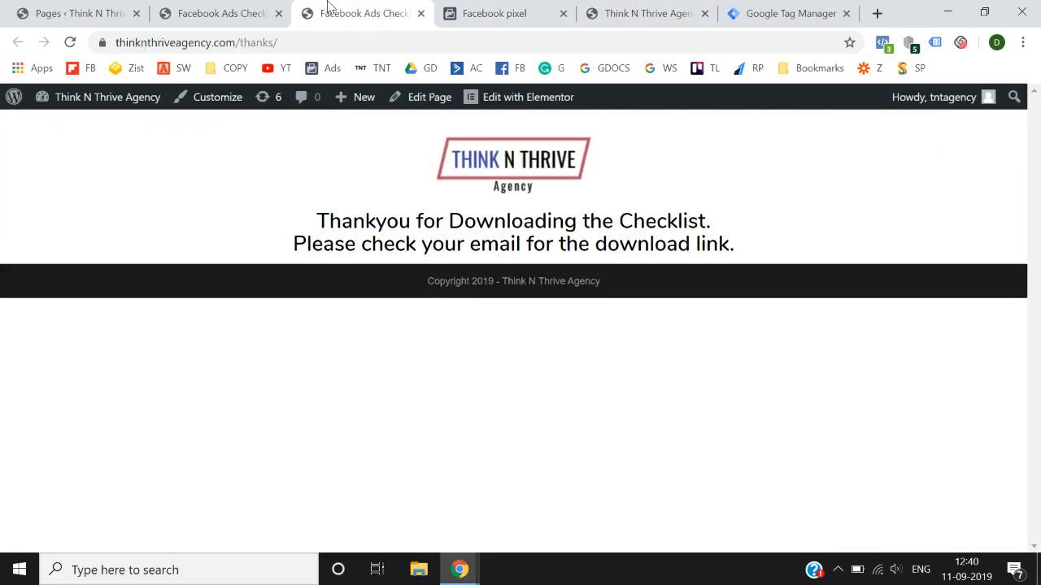
left_click(350, 45)
key("ctrl+c")
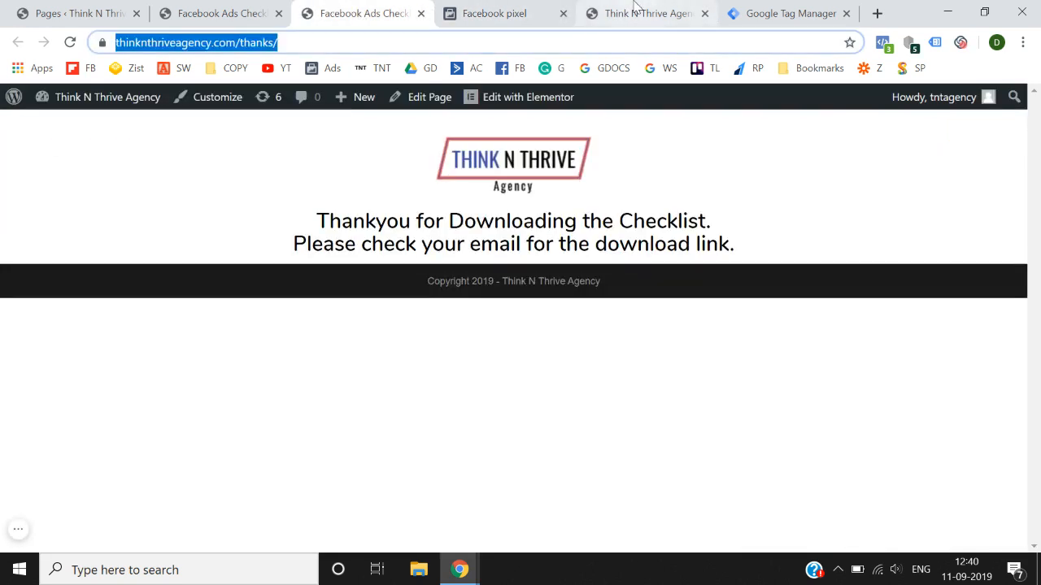
left_click(632, 12)
left_click(623, 41)
key("ctrl+v")
key("Return")
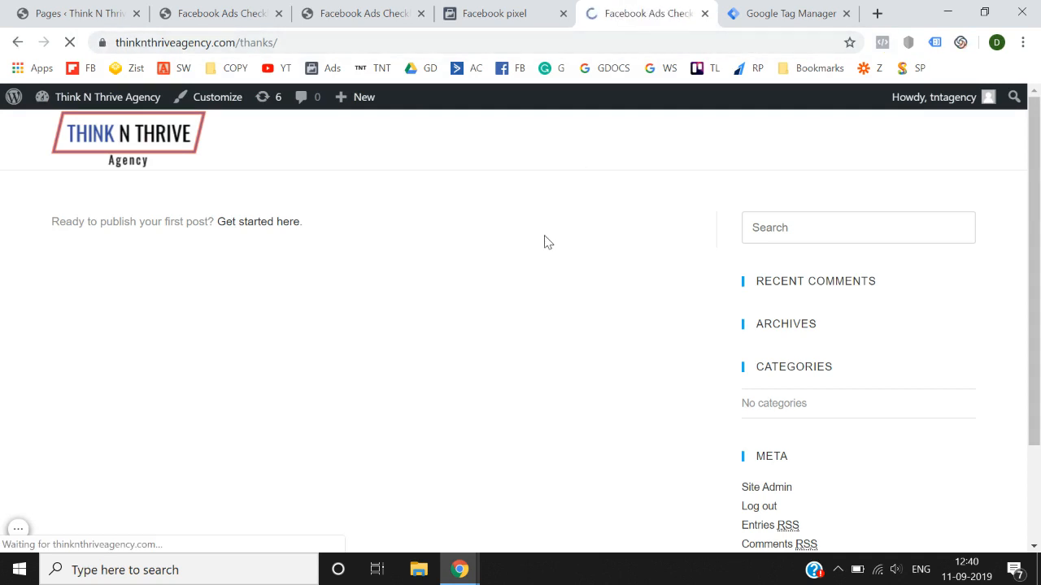
Check the received test events for the Lead event and compare them with the loaded thank-you page
left_click(549, 10)
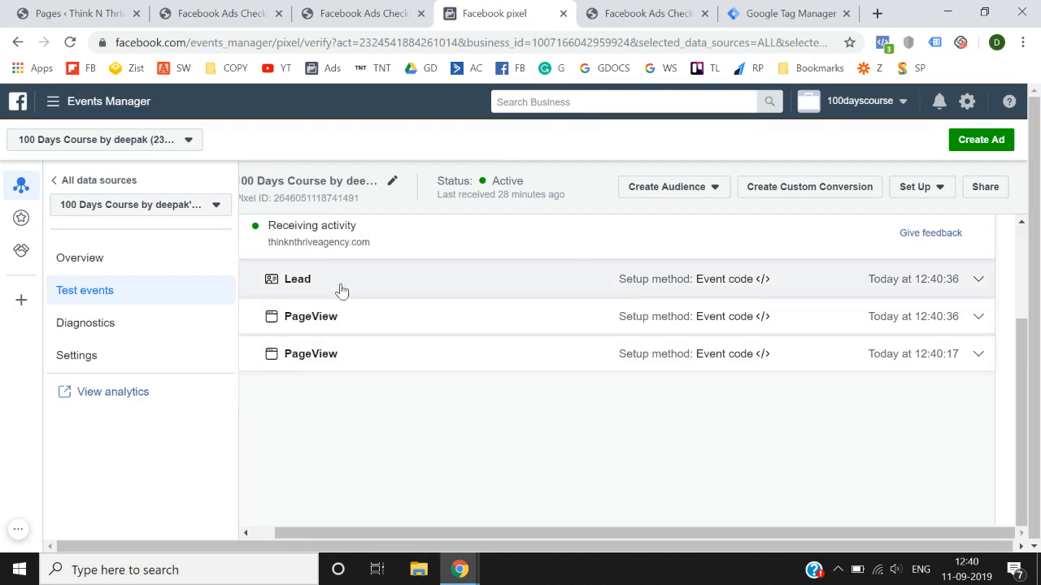
left_click(638, 8)
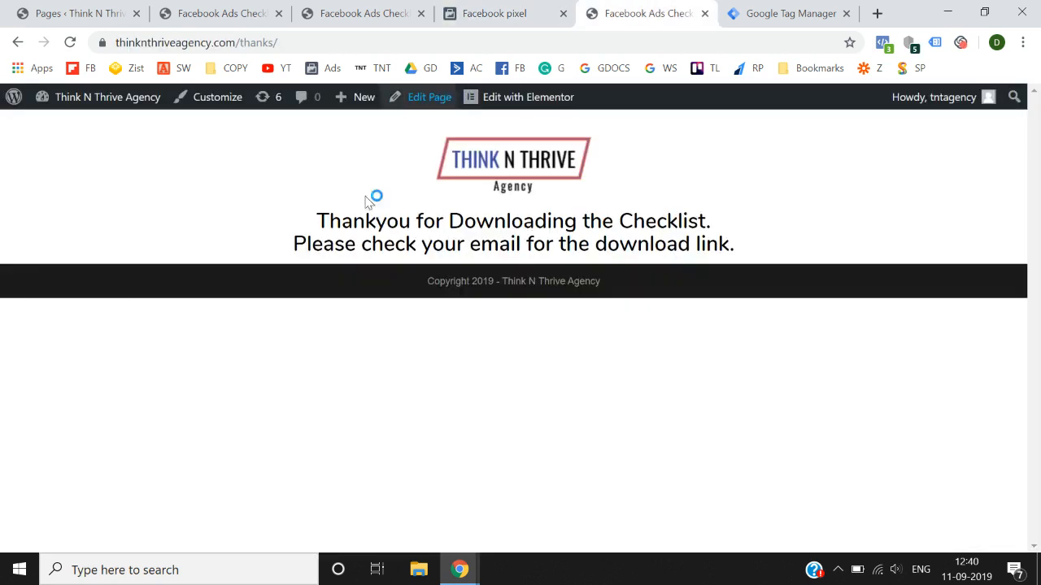
left_click(510, 8)
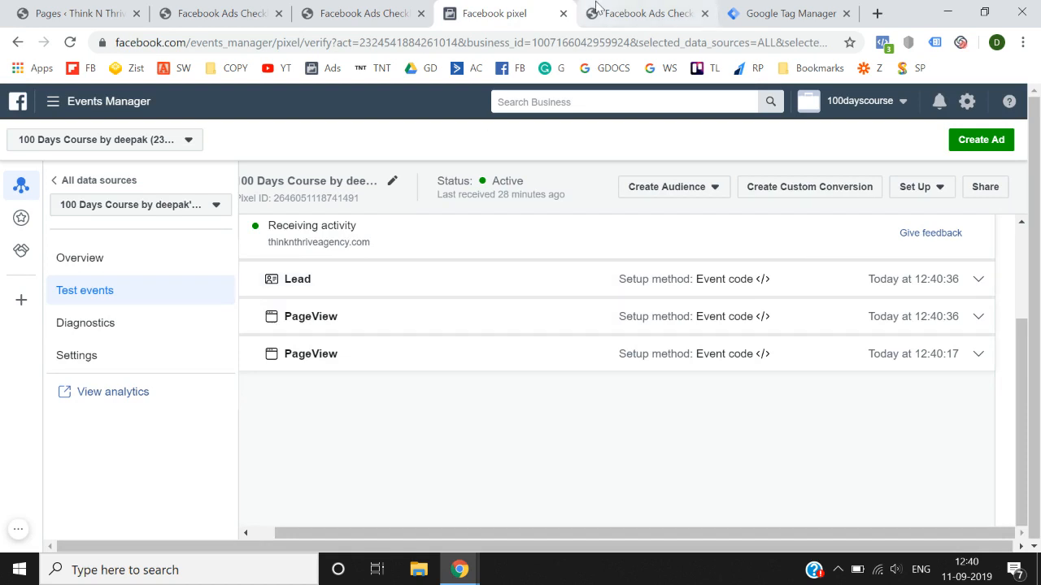
key("ctrl+Tab")
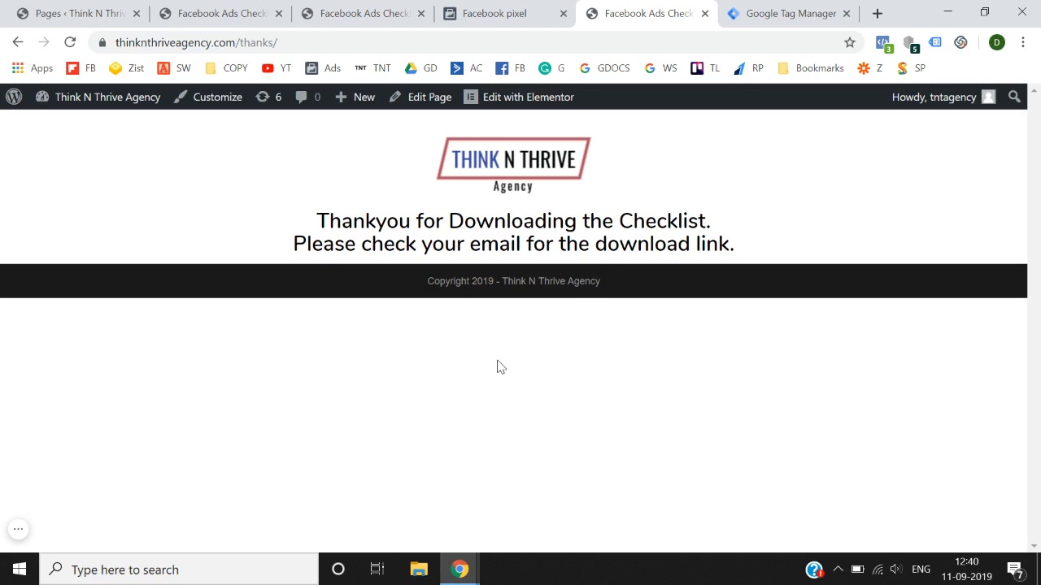
left_click(510, 11)
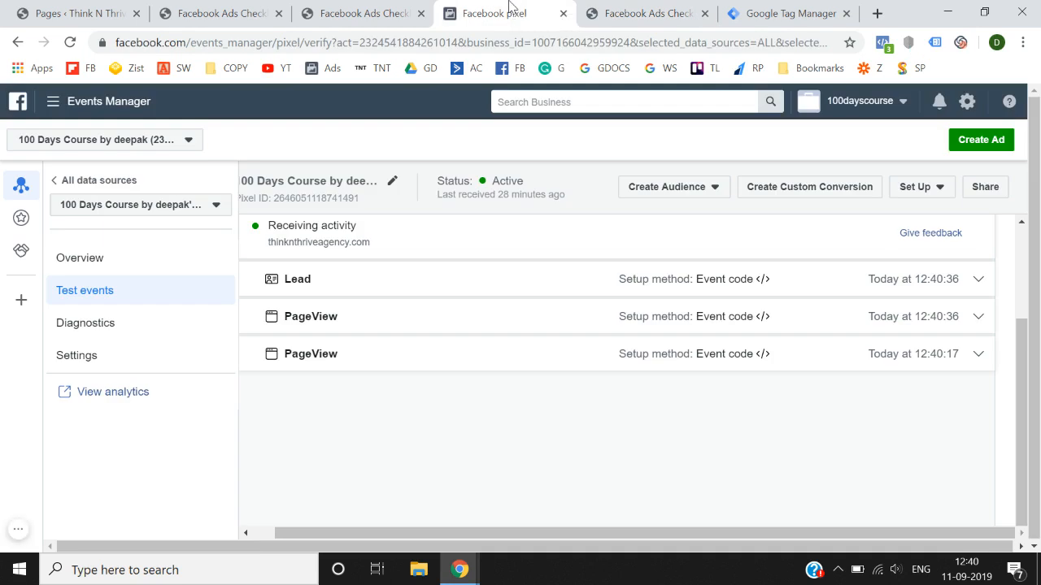
Review the checklist and thank-you pages, return to the WordPress pages list and start a new page
left_click(275, 5)
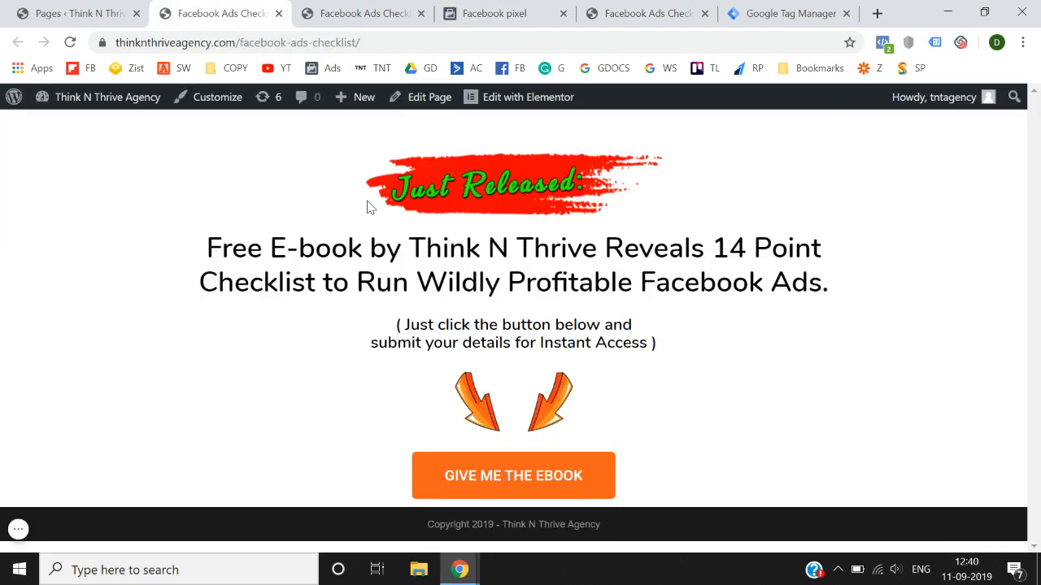
left_click(351, 9)
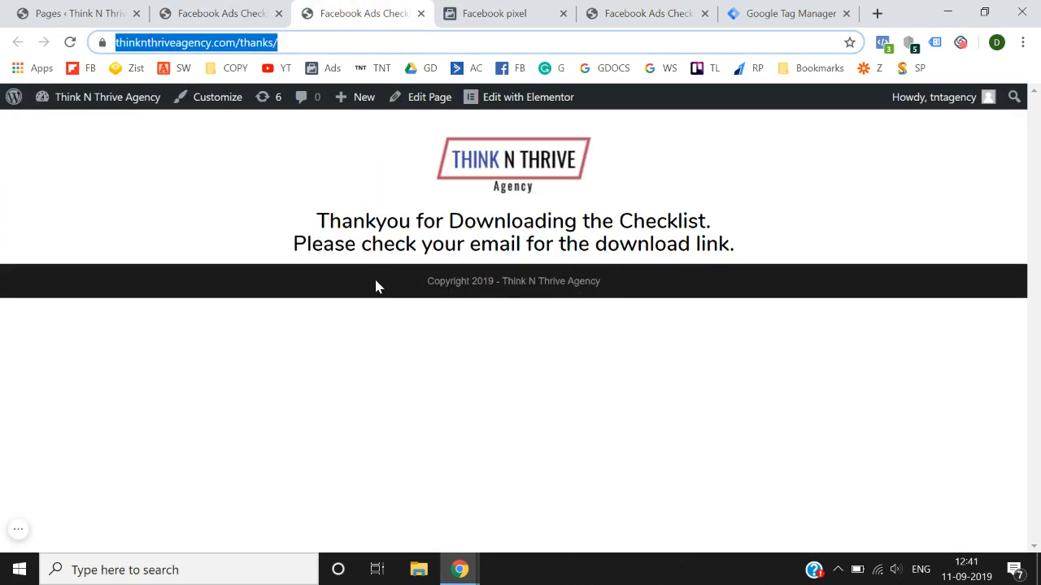
left_click(49, 7)
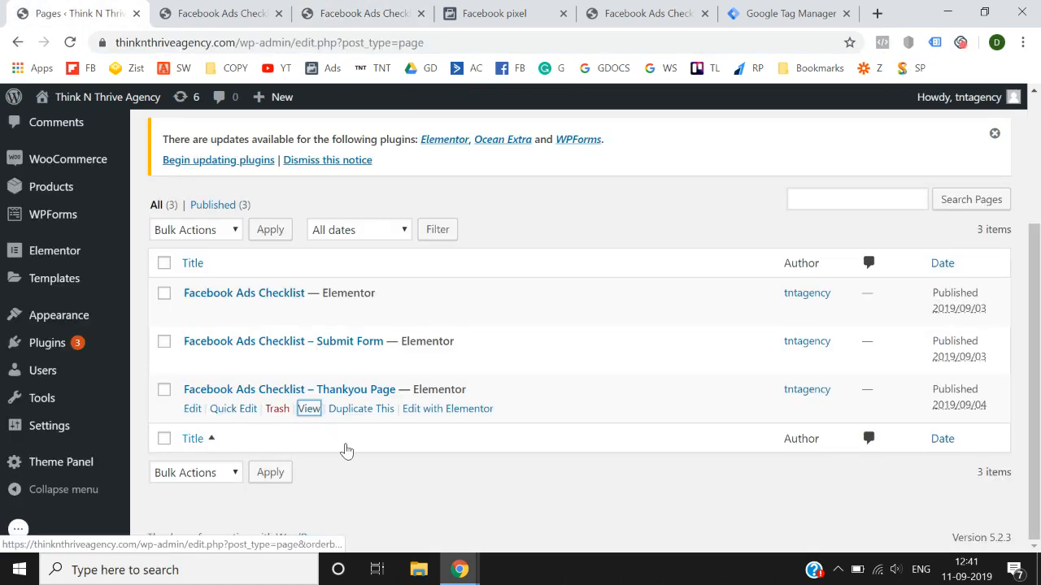
scroll(347, 452, "up", 2)
scroll(347, 451, "down", 1)
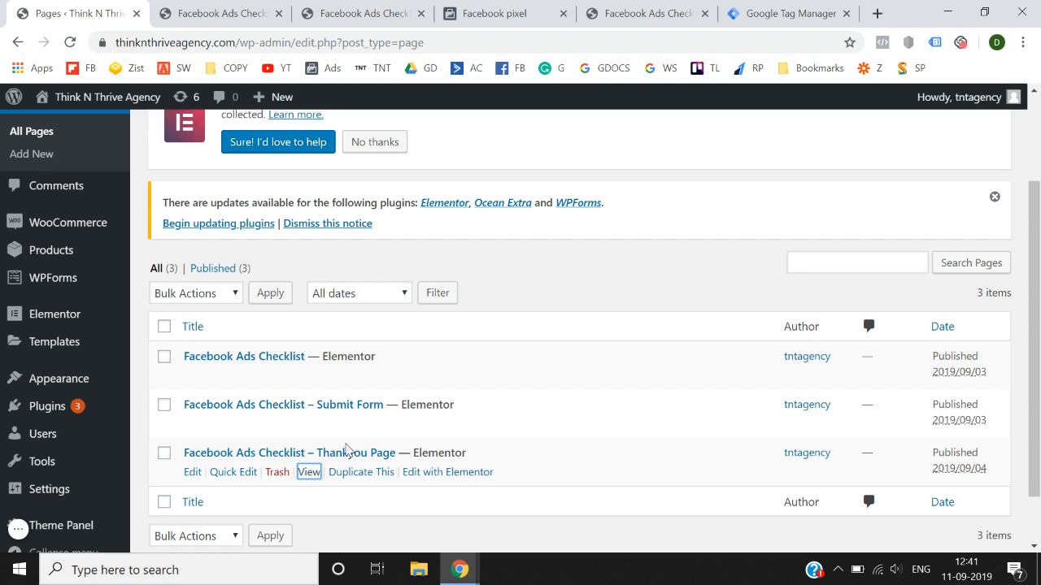
scroll(587, 221, "up", 3)
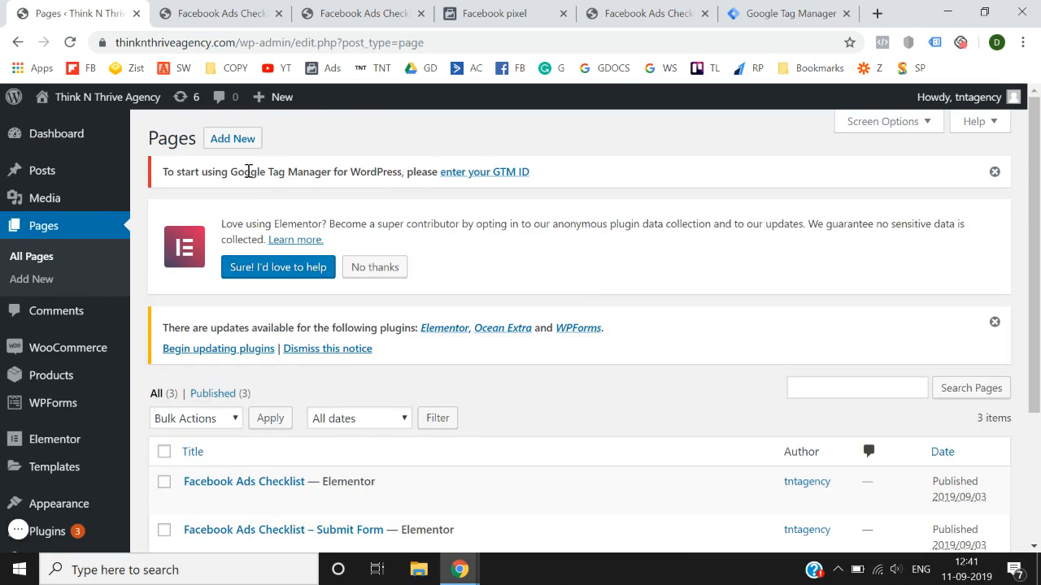
left_click(234, 146)
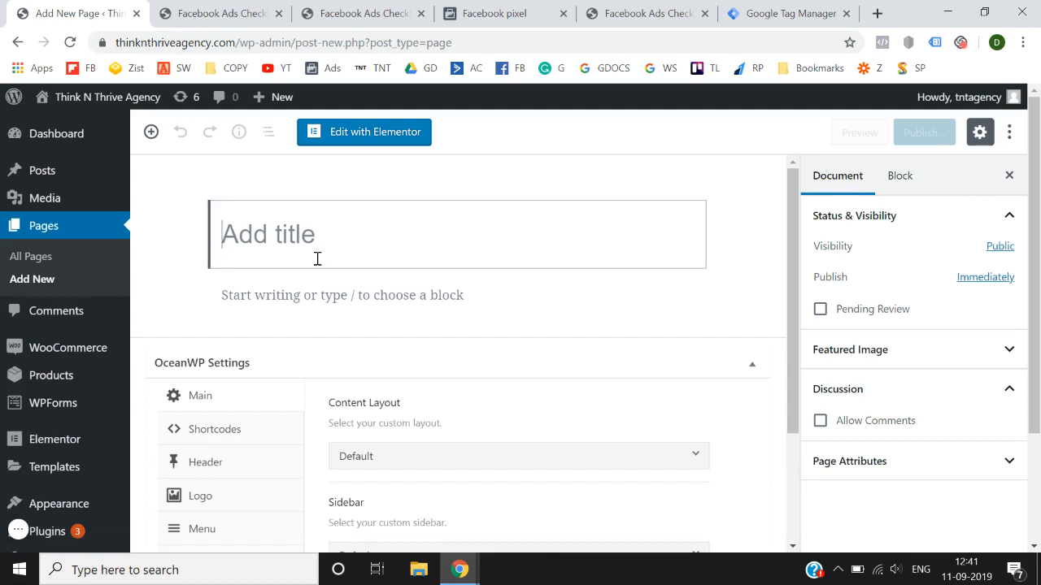
Title the new WordPress page "Contact us" and publish it
type("Contact ")
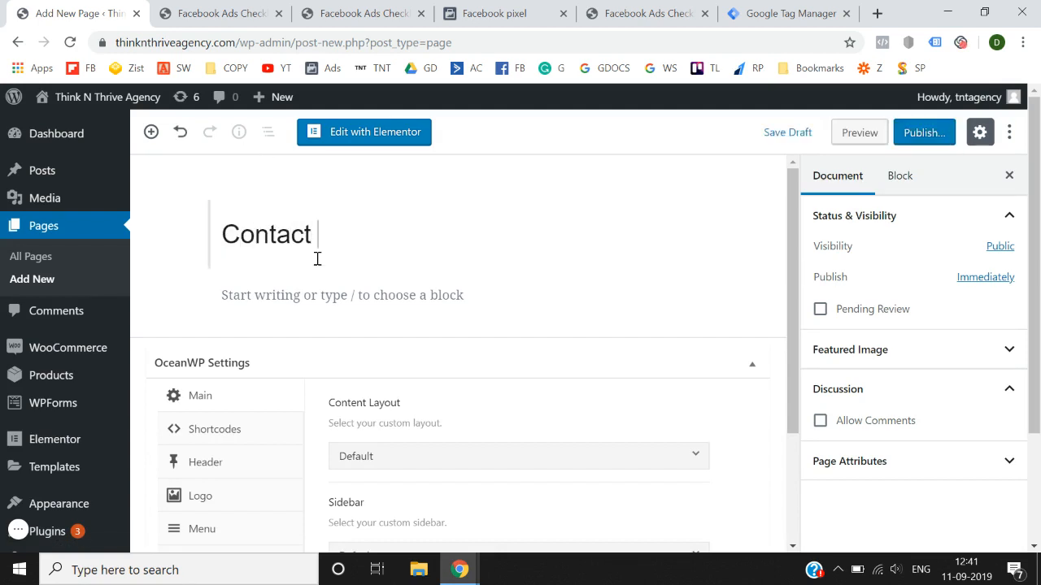
type("us")
left_click(922, 134)
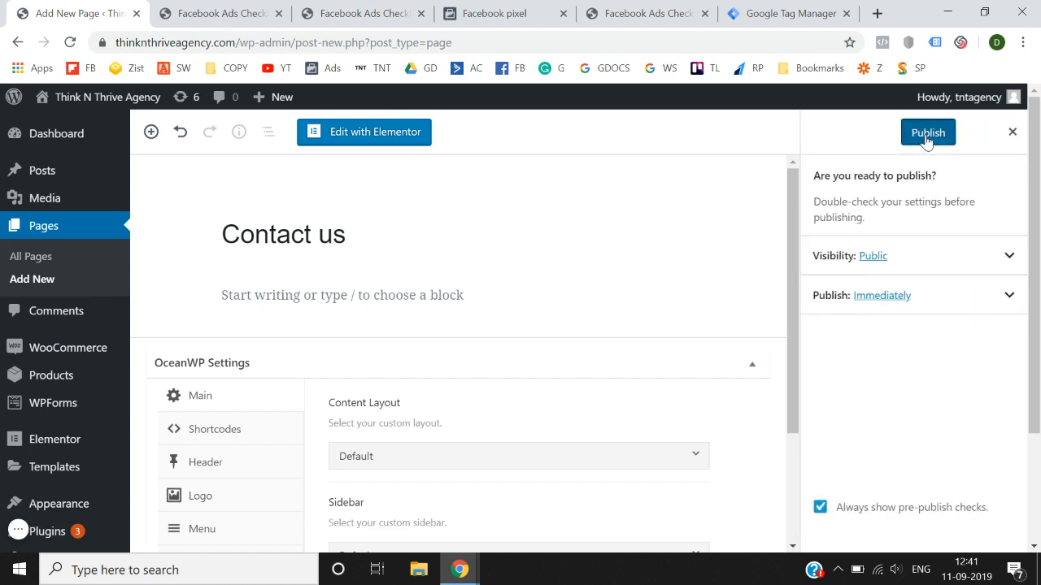
left_click(927, 133)
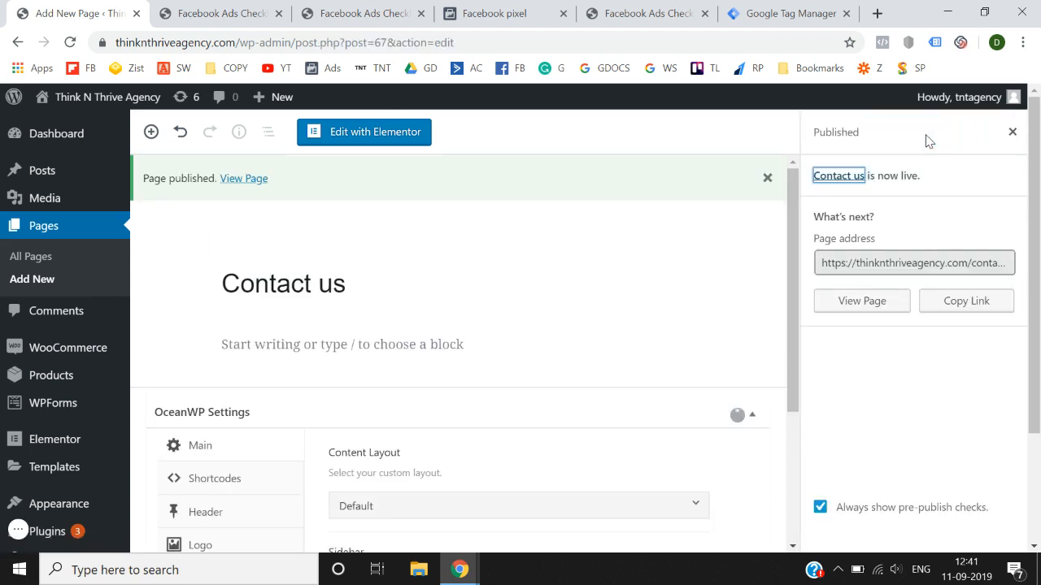
Copy the published Contact us page's address and load it in the website tab opened for the event test
left_click(905, 269)
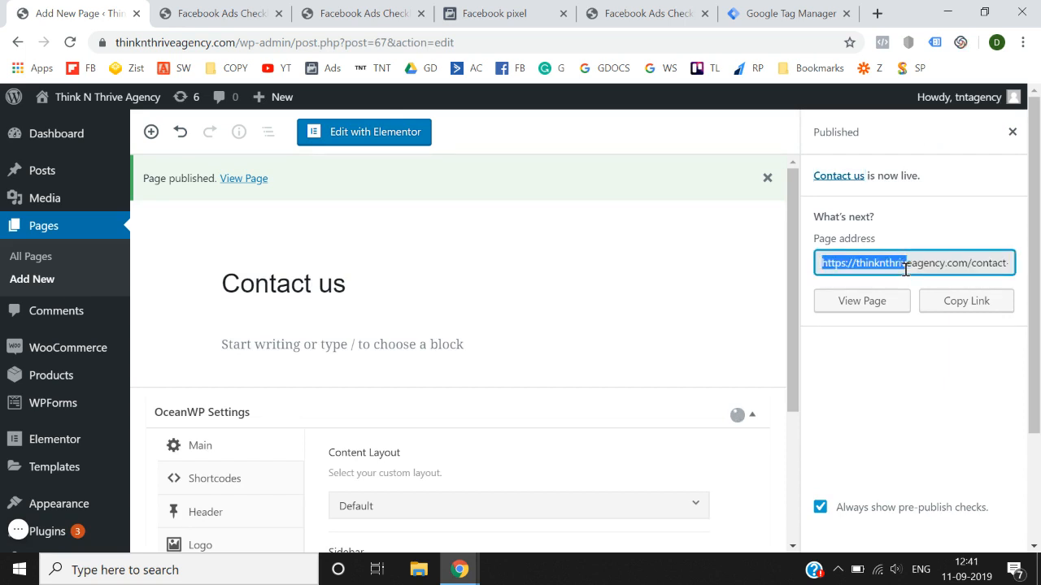
key("ctrl+a")
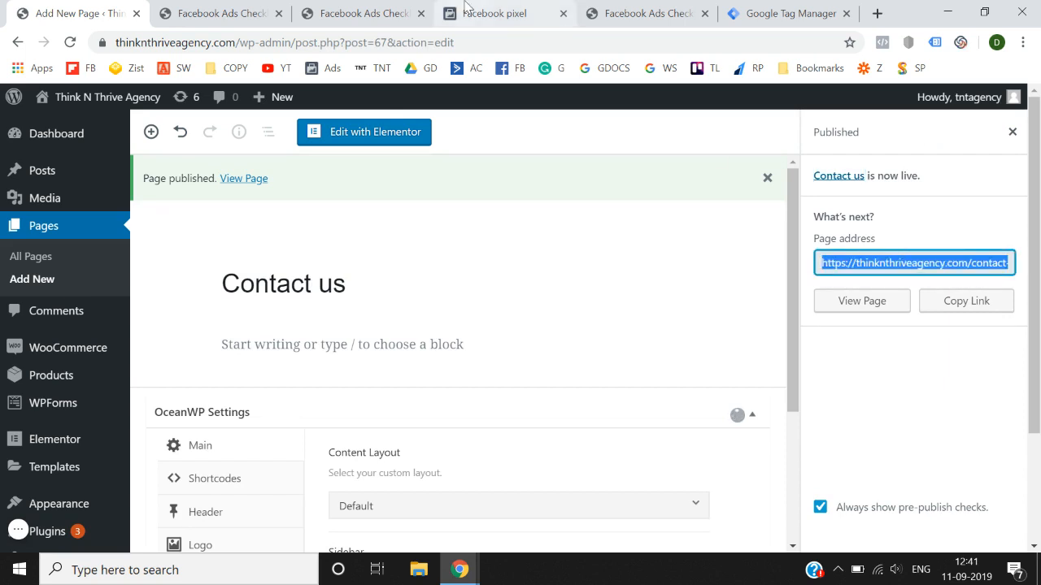
left_click(229, 8)
left_click(525, 8)
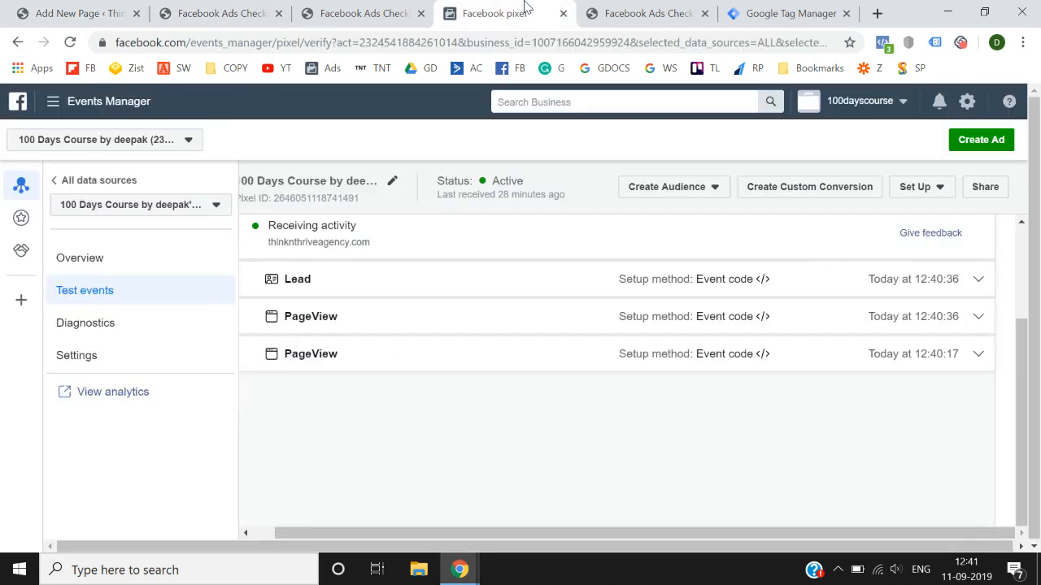
left_click(648, 13)
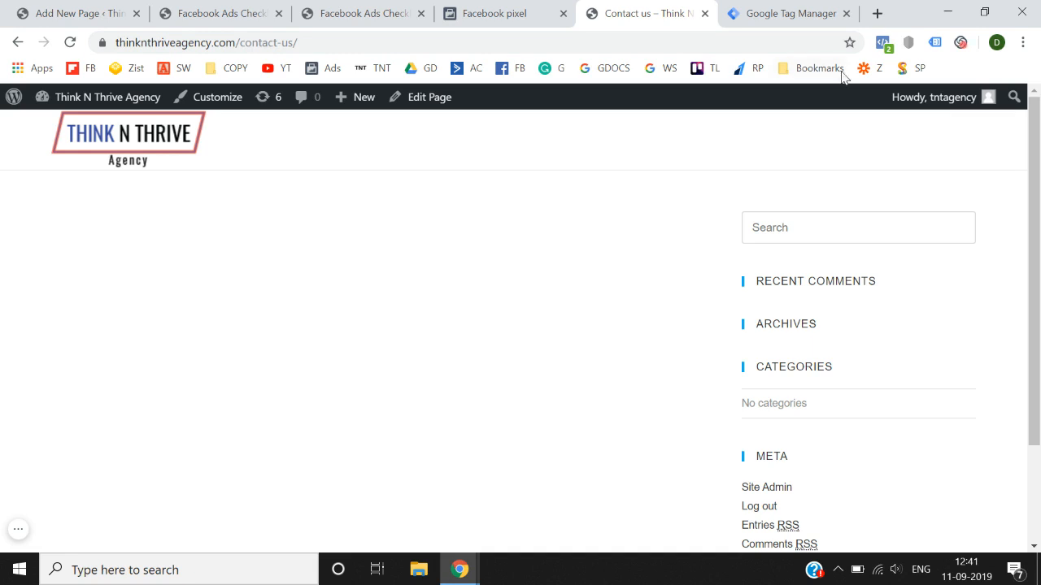
Check the Contact us page's pixel events in Facebook Pixel Helper and in the Events Manager event test
left_click(885, 44)
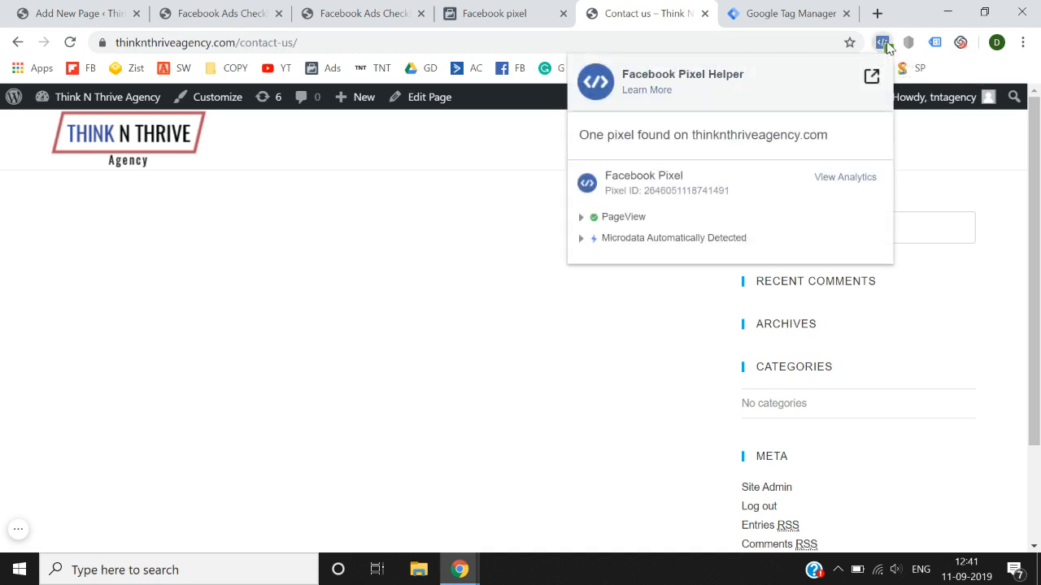
left_click(524, 377)
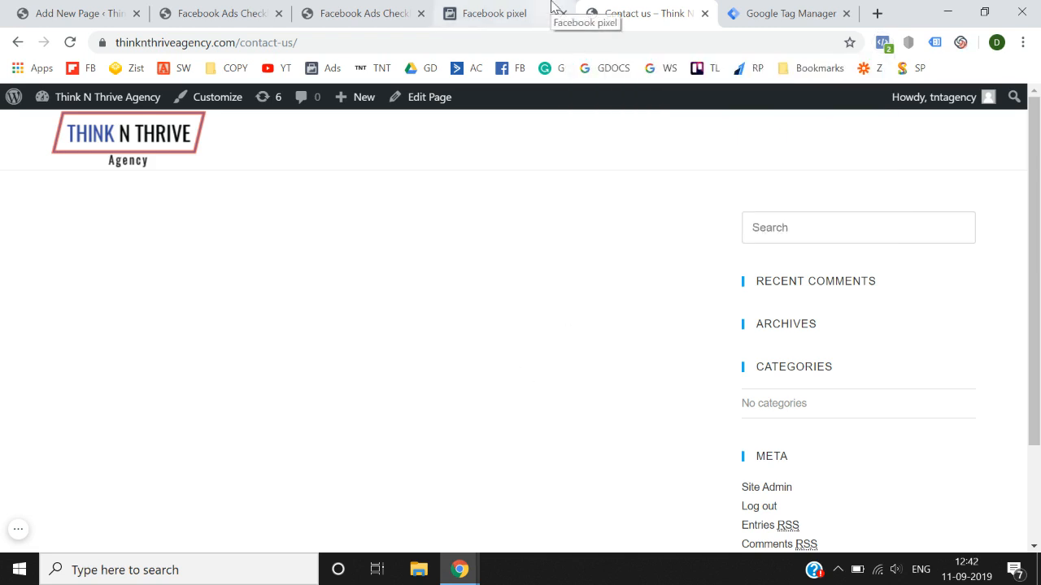
left_click(521, 13)
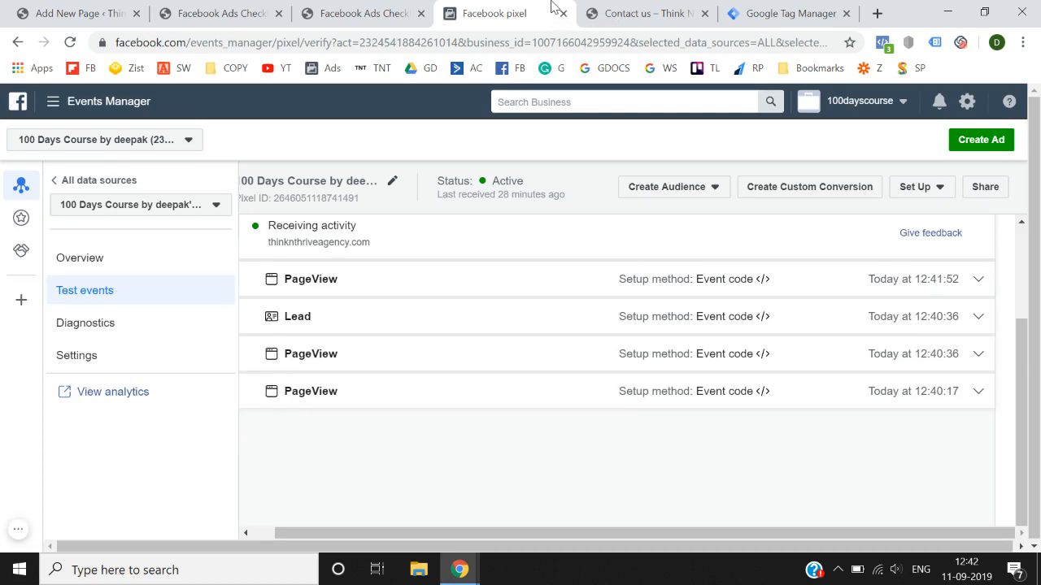
Start setting up new events for the pixel and choose to add the event code manually
left_click(926, 194)
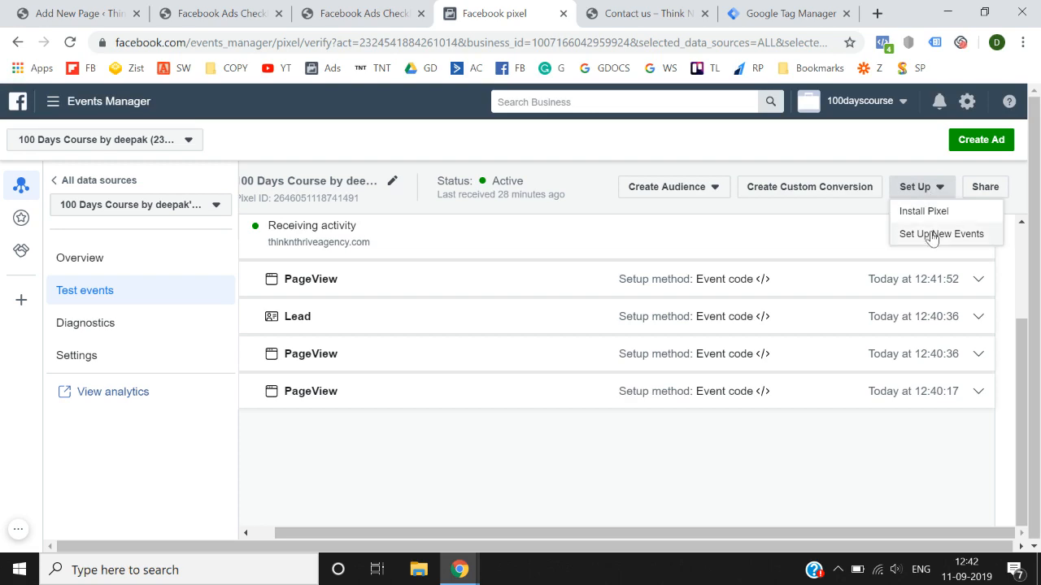
left_click(934, 234)
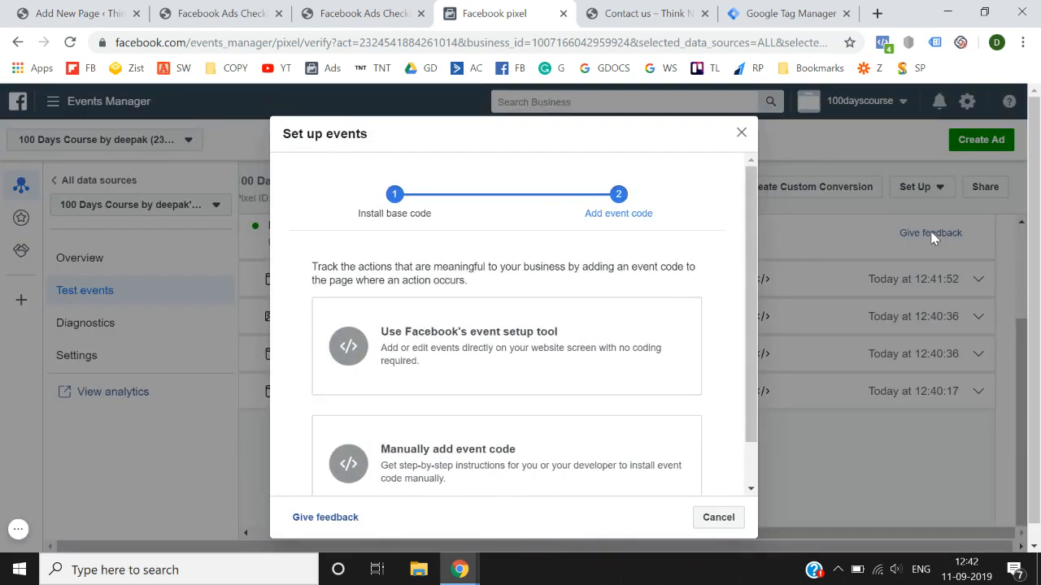
left_click(544, 455)
Expand the Contact event in the event list and copy its page-load code snippet
scroll(544, 457, "down", 4)
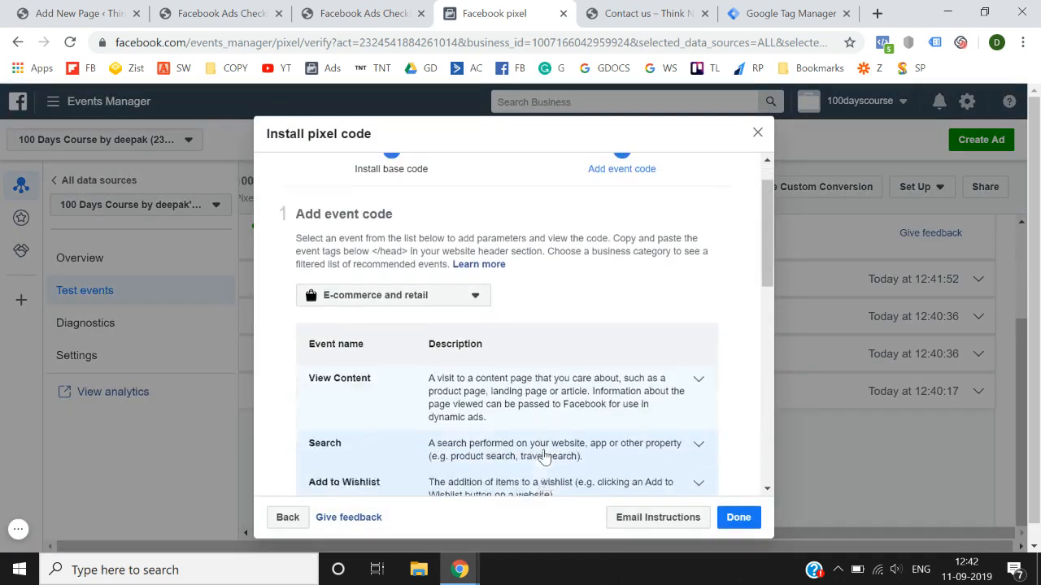
scroll(543, 457, "down", 2)
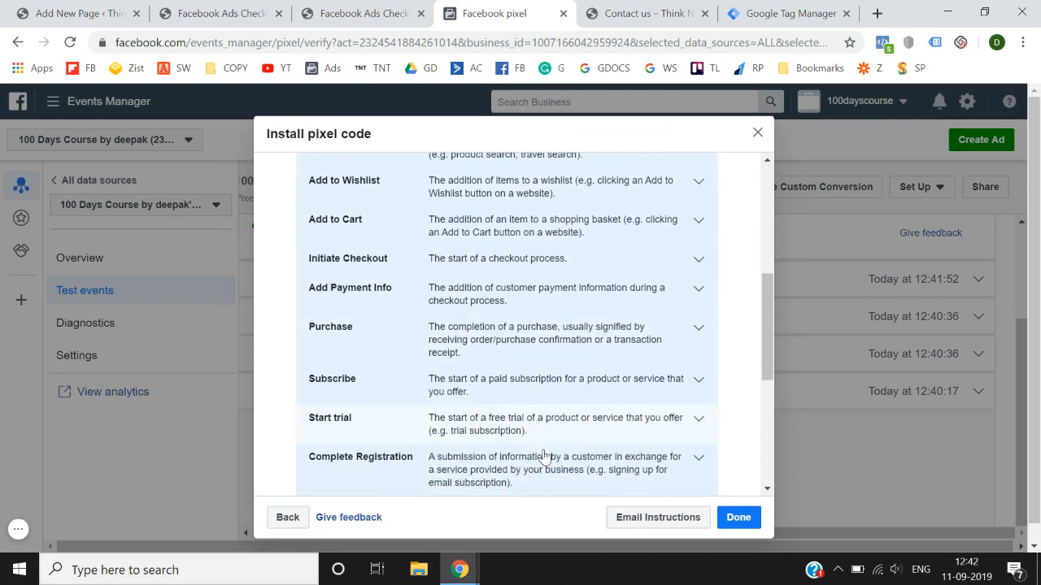
scroll(544, 455, "down", 1)
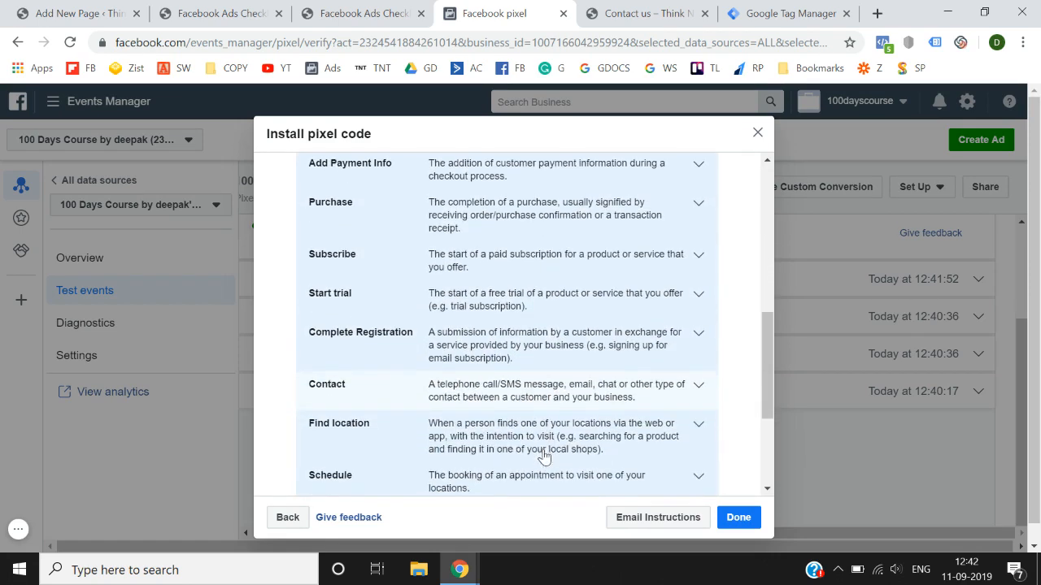
left_click(548, 399)
scroll(545, 402, "down", 2)
scroll(545, 400, "down", 2)
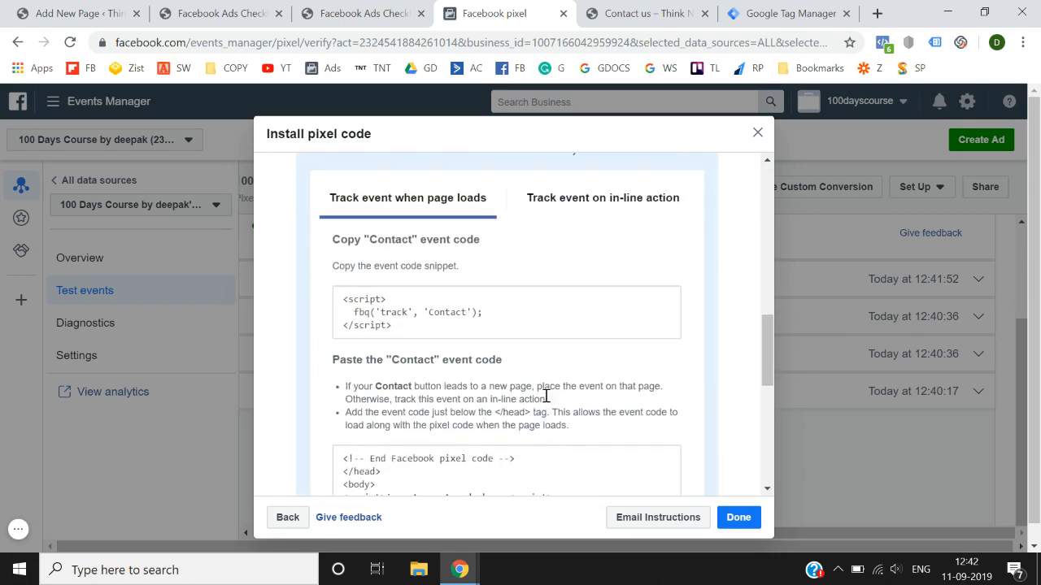
left_click(513, 333)
scroll(514, 339, "down", 1)
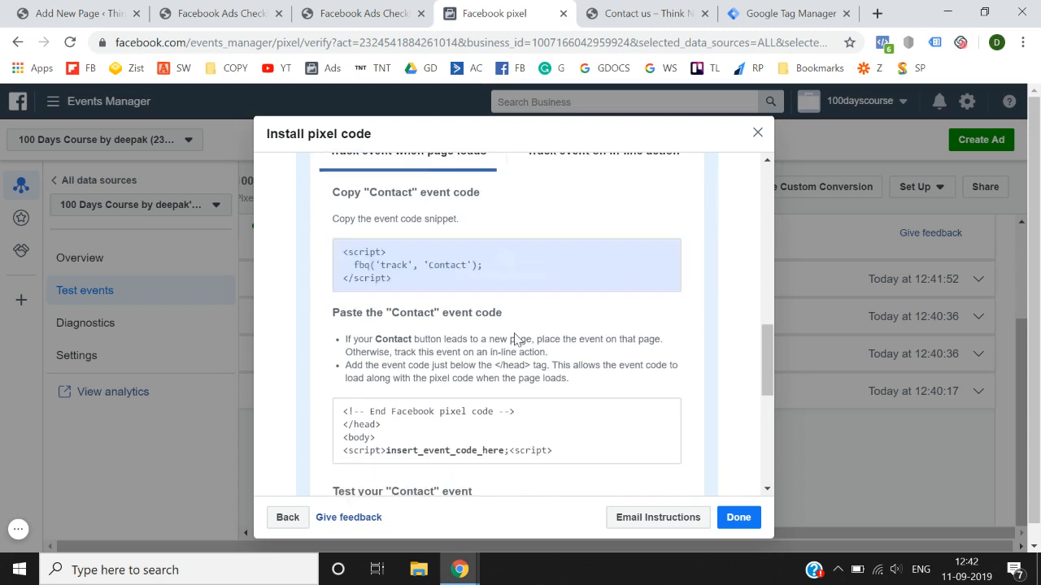
left_click(519, 279)
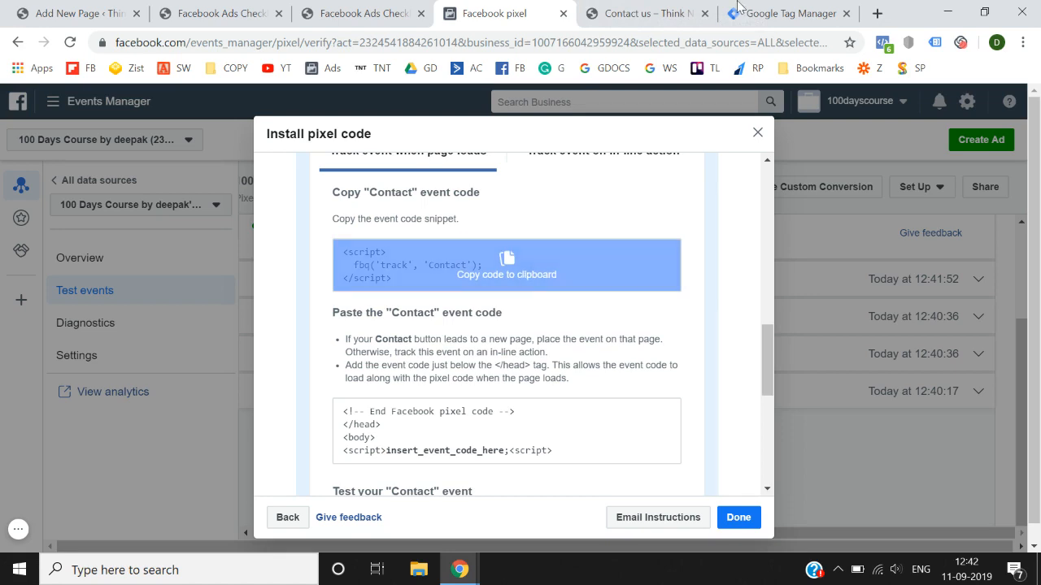
Switch to Google Tag Manager and start a new tag named "Facebook Pixel - Contact"
left_click(760, 11)
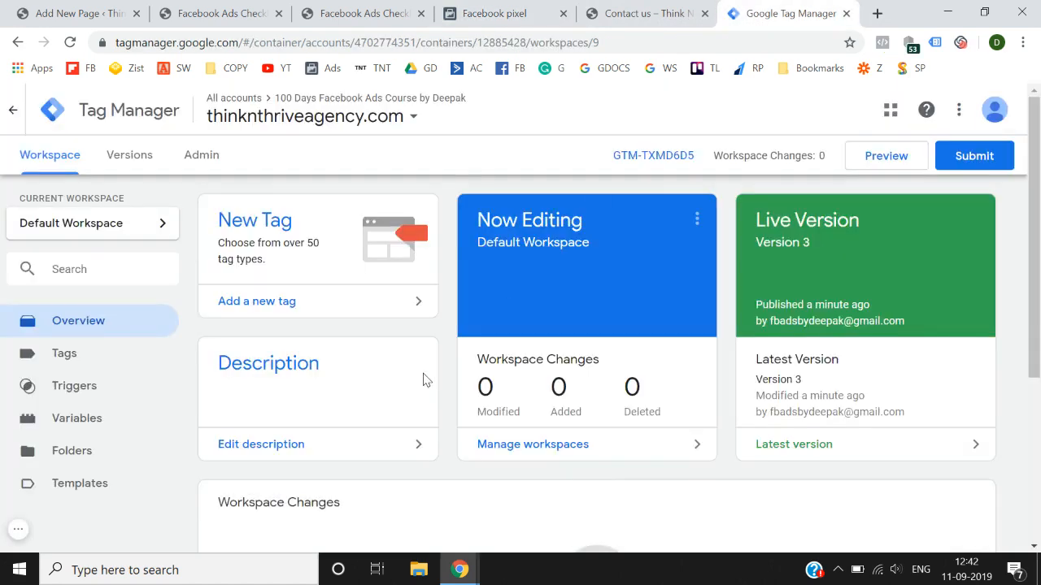
left_click(318, 317)
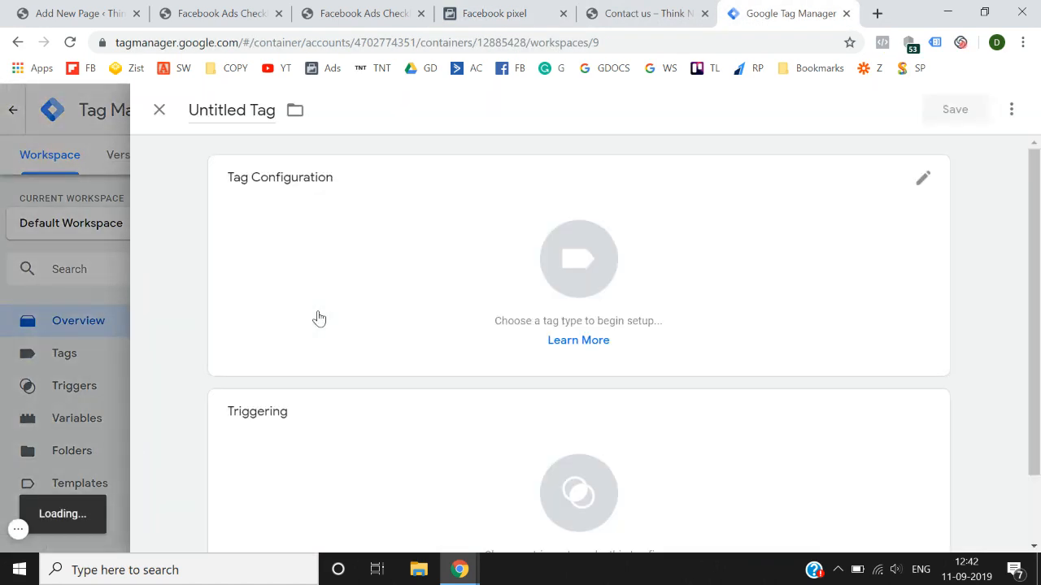
left_click(250, 115)
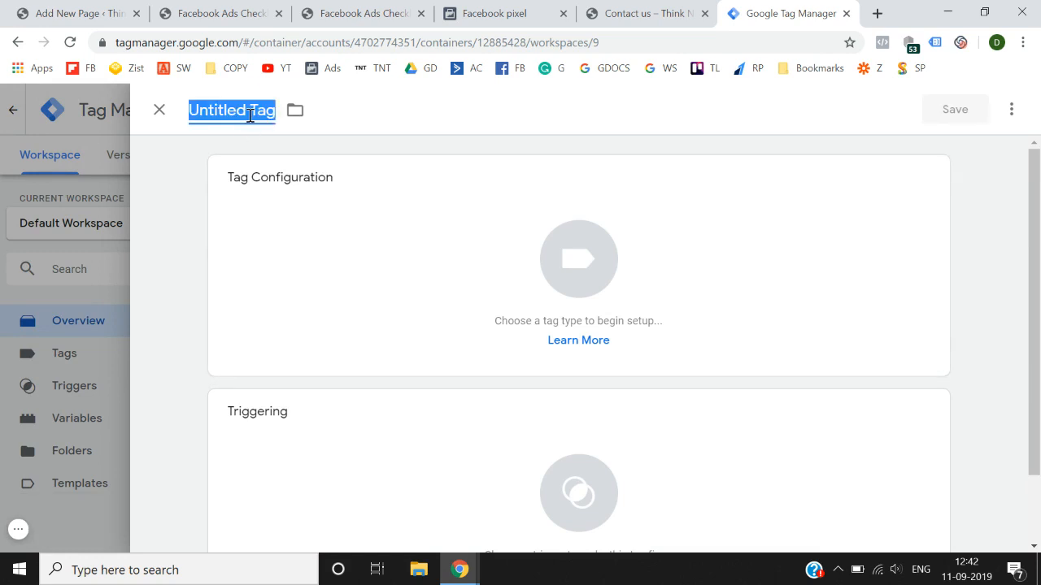
type("Faceb")
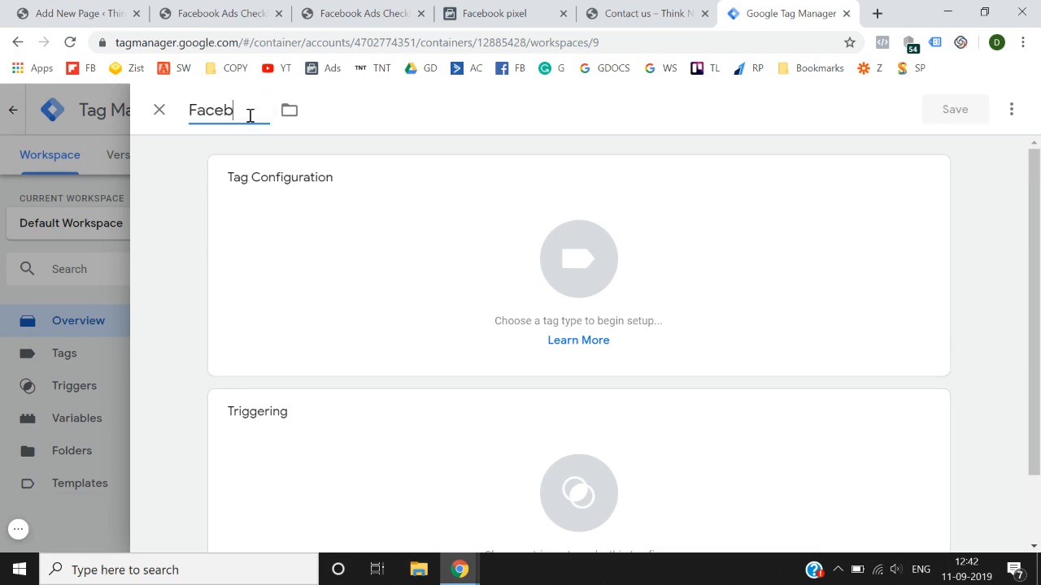
type("ook Pixel - Contact")
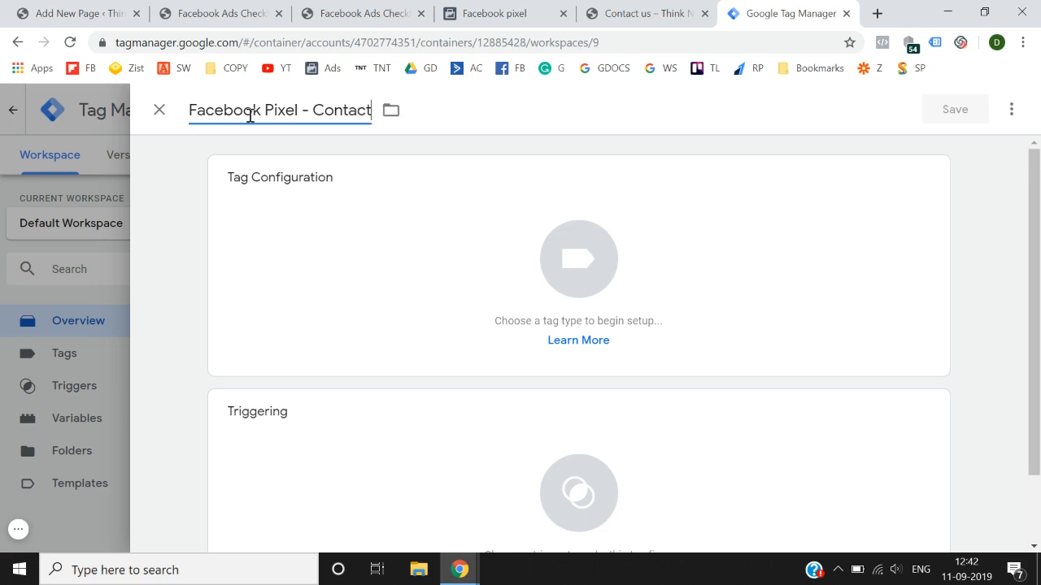
Set the tag type to Custom HTML and paste the copied Contact event code into its HTML
left_click(559, 232)
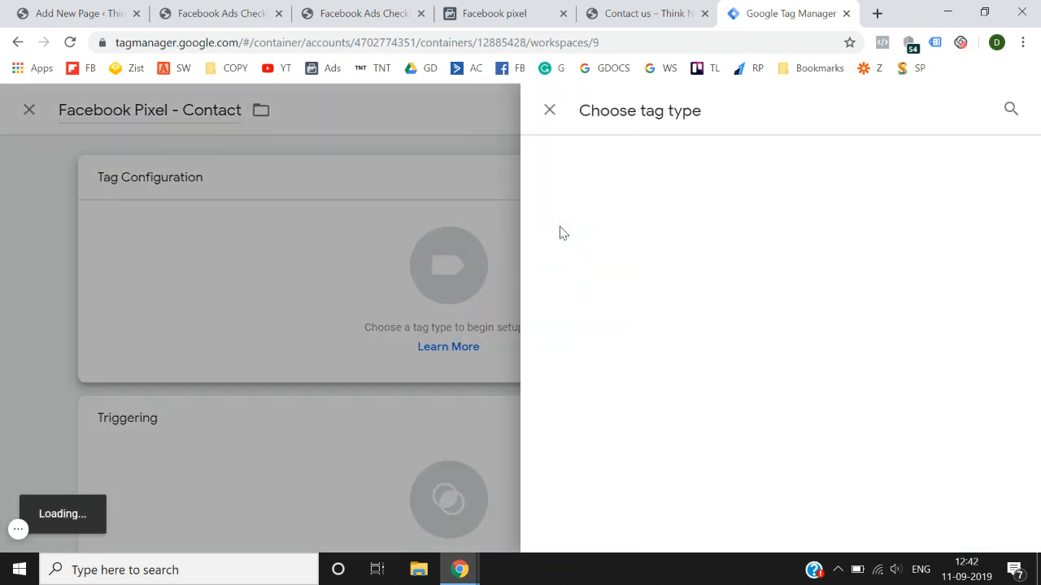
left_click(1010, 108)
type("cus")
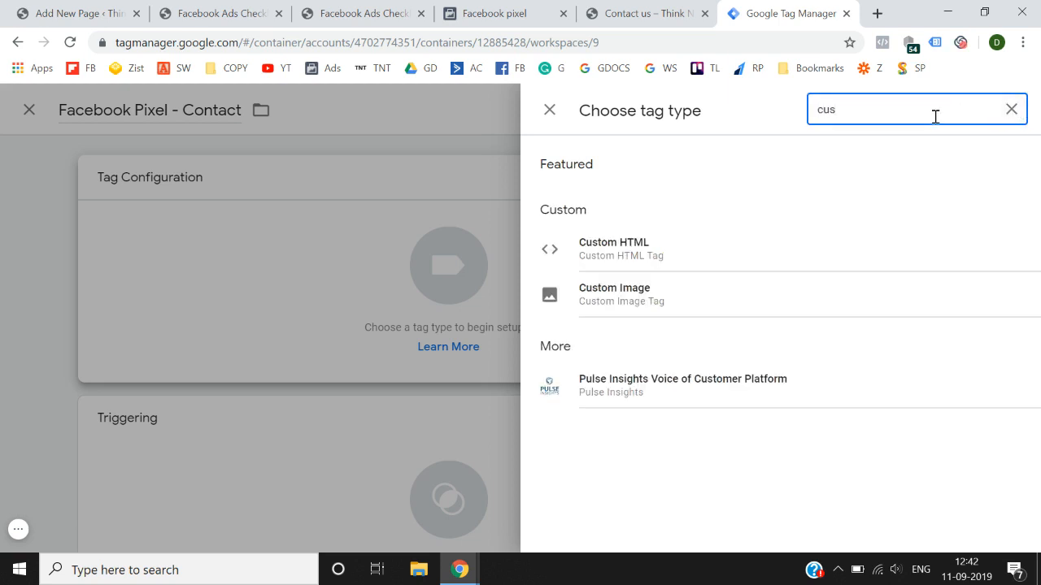
left_click(656, 253)
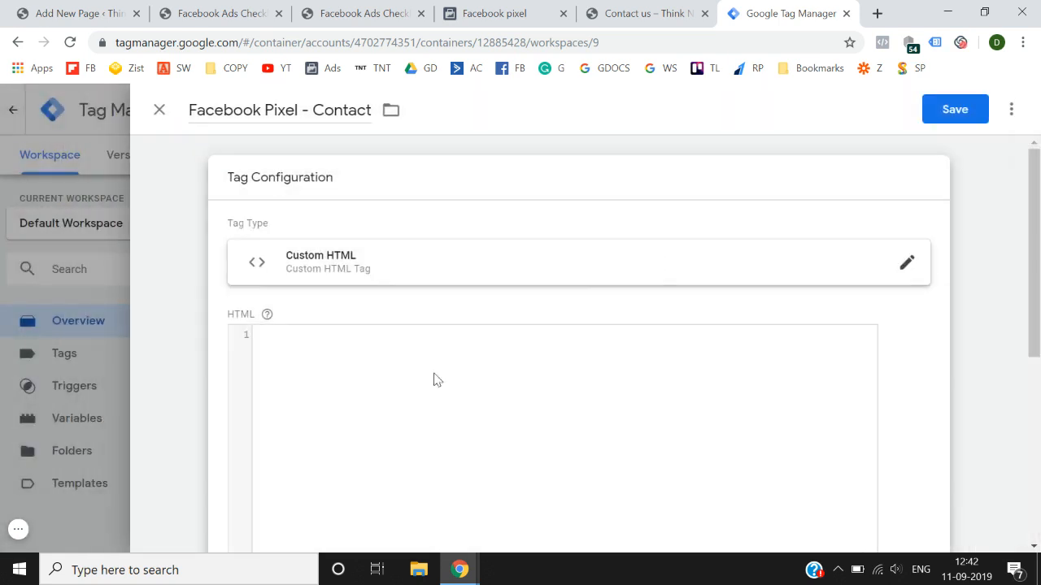
left_click(435, 380)
key("ctrl+v")
Open the tag's trigger selection, copy the Contact us page's address from the website tab and return to Tag Manager
scroll(431, 384, "down", 5)
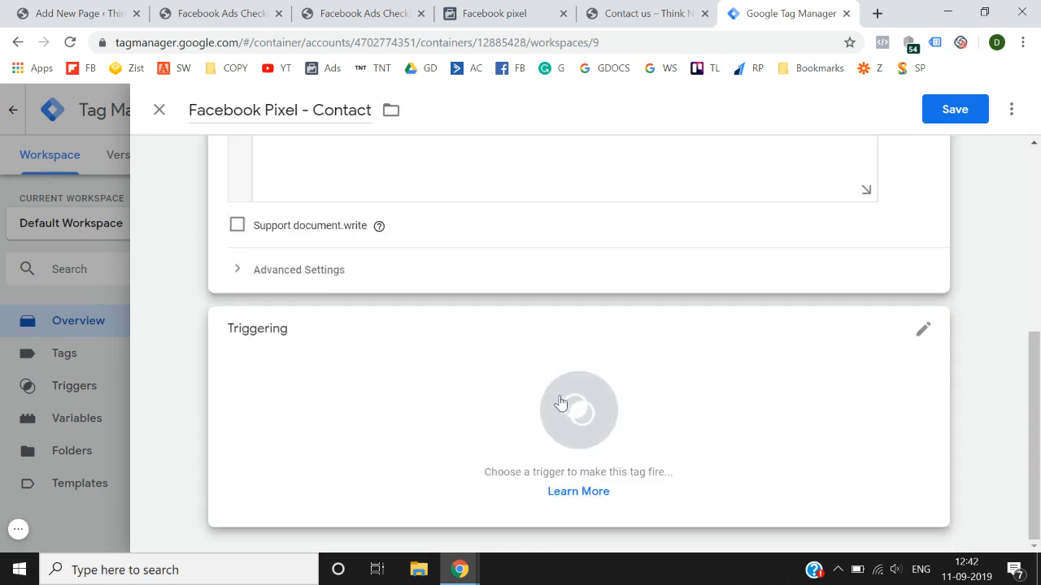
left_click(561, 404)
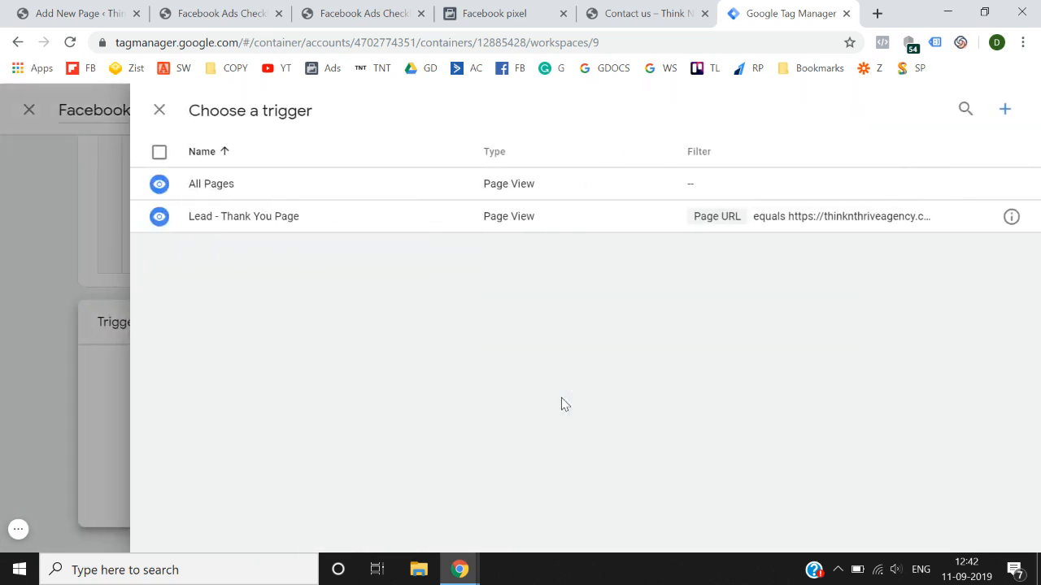
left_click(642, 13)
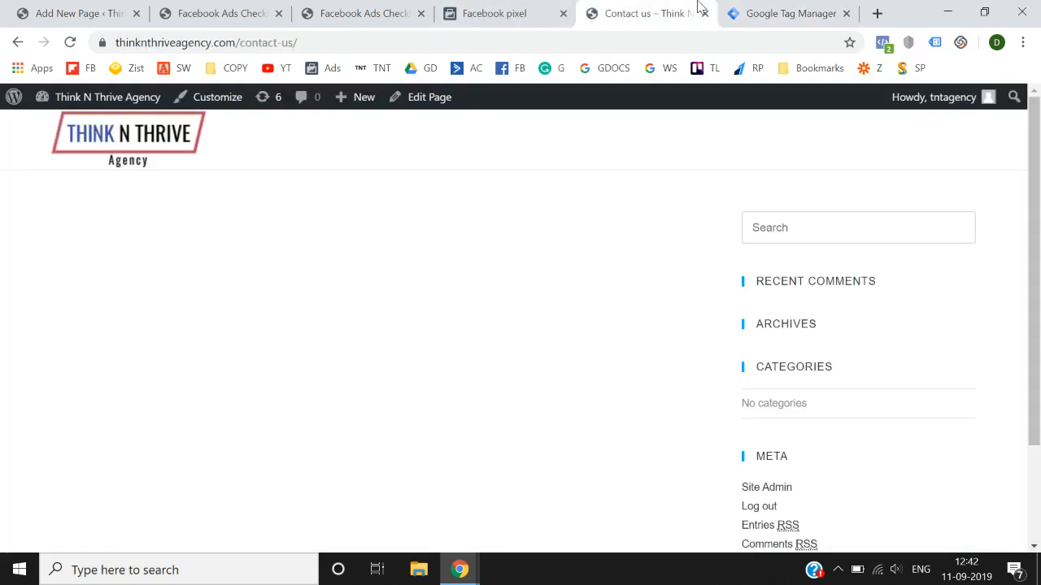
left_click(469, 49)
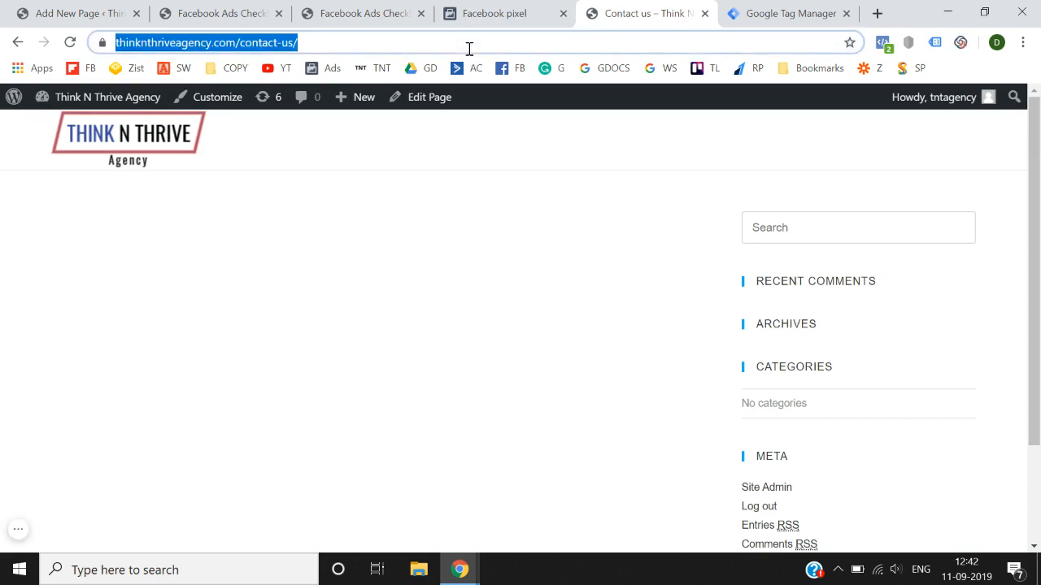
left_click(787, 11)
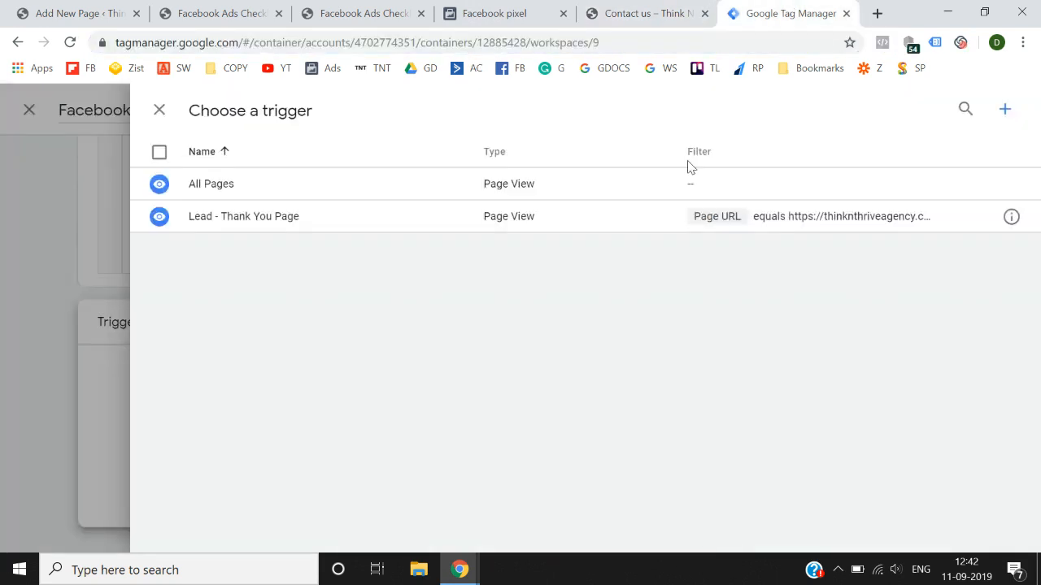
Start a new trigger named "Contact us Page" and set its type to Page View
left_click(1004, 111)
left_click(272, 119)
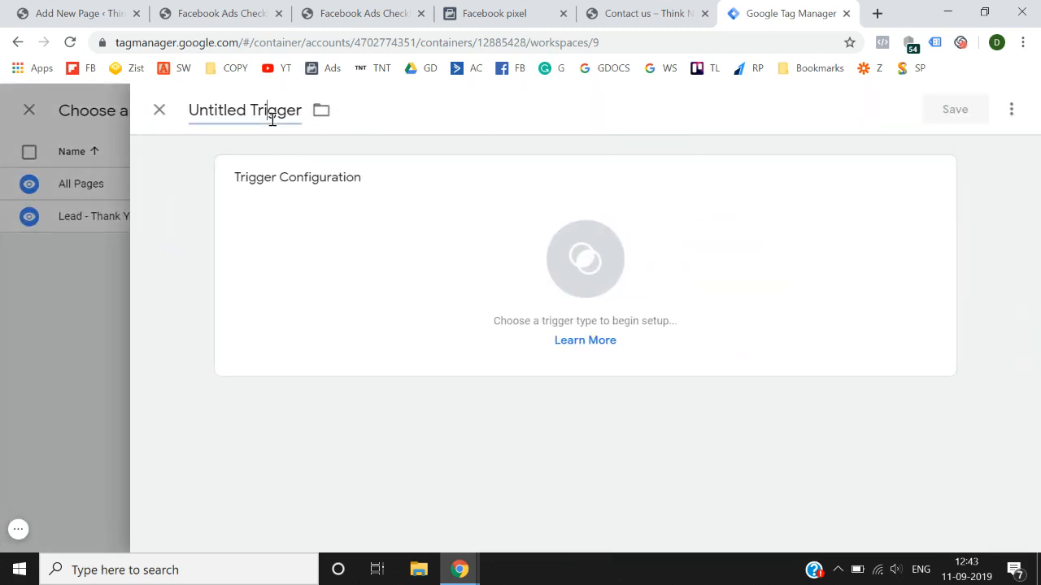
type("Co")
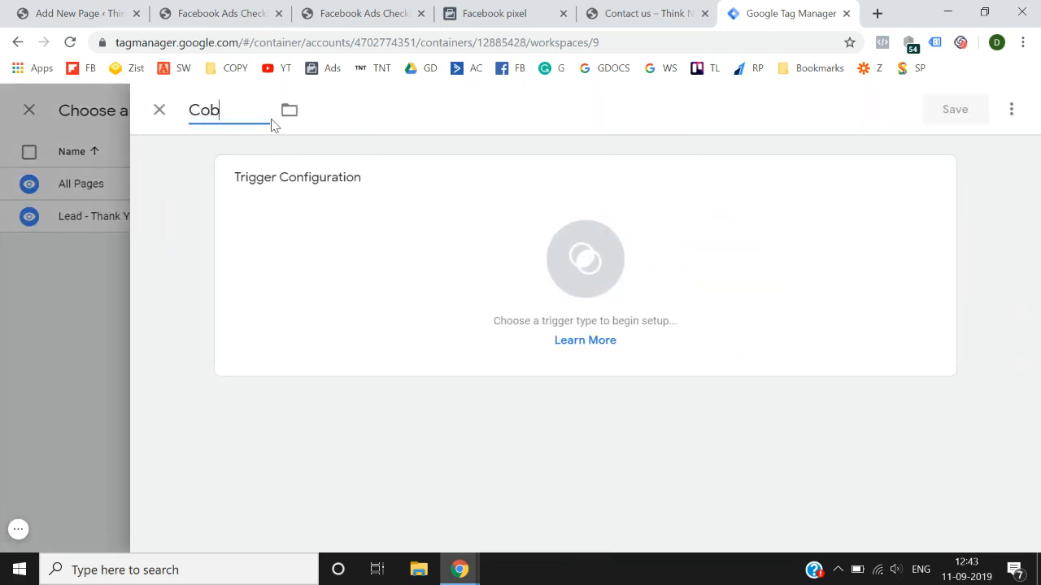
type("ntact us Page")
left_click(550, 269)
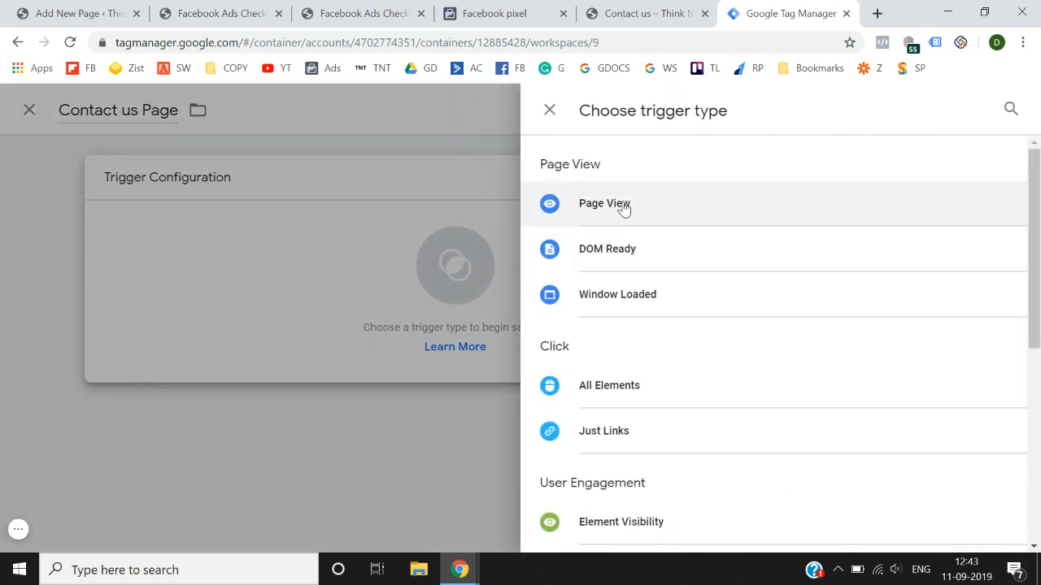
left_click(623, 210)
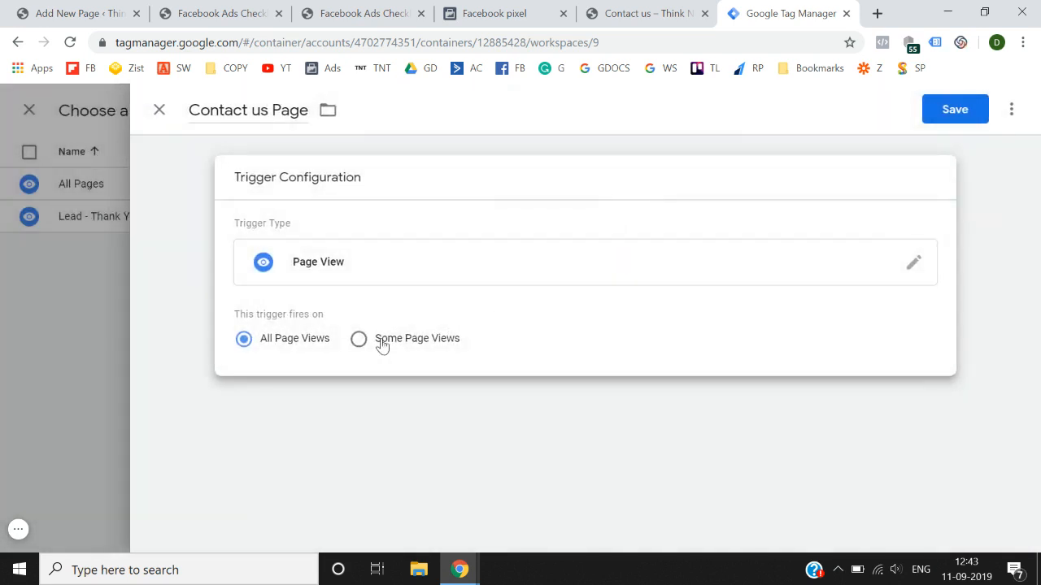
Limit the trigger to some page views where Page URL equals the copied thinknthriveagency.com/contact-us/ address, and save it
left_click(382, 342)
left_click(389, 406)
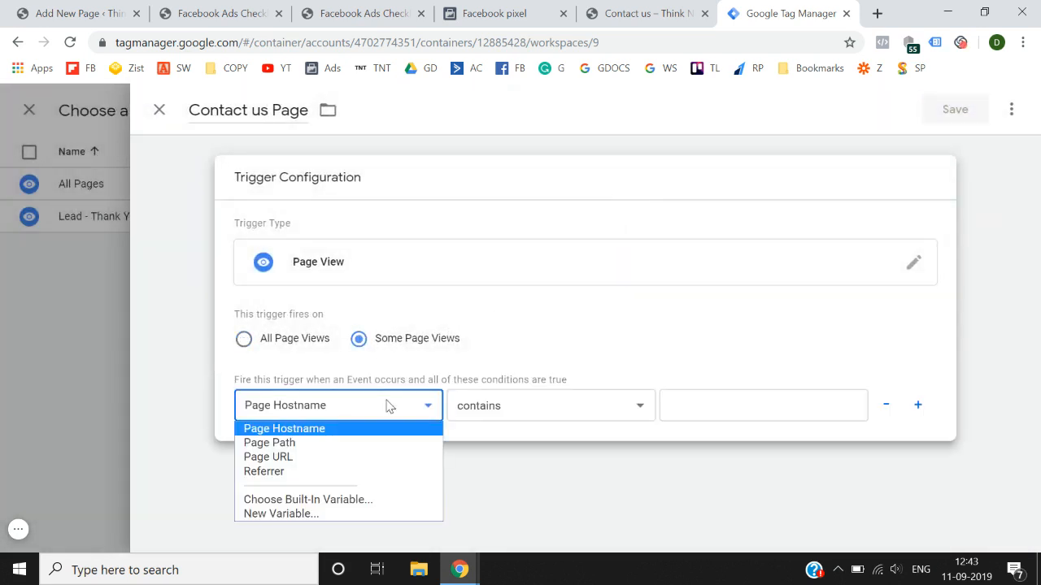
left_click(332, 460)
left_click(492, 406)
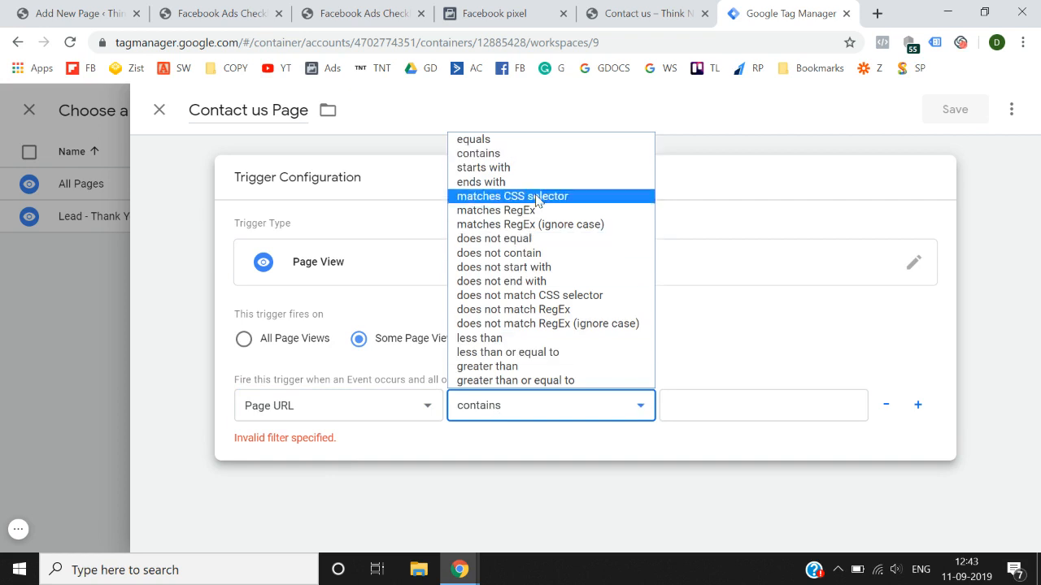
left_click(558, 141)
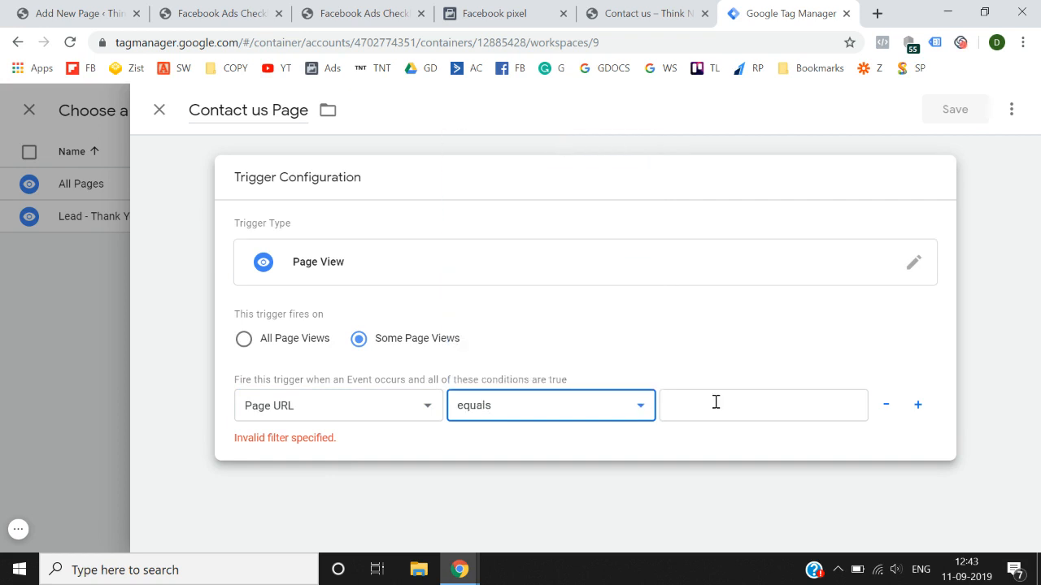
left_click(716, 402)
key("ctrl+v")
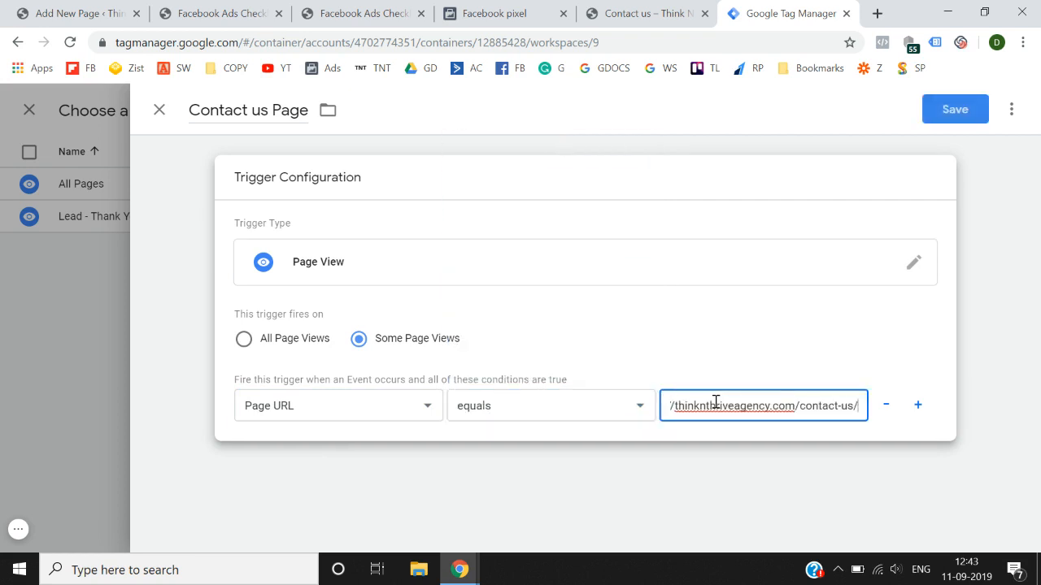
left_click(944, 114)
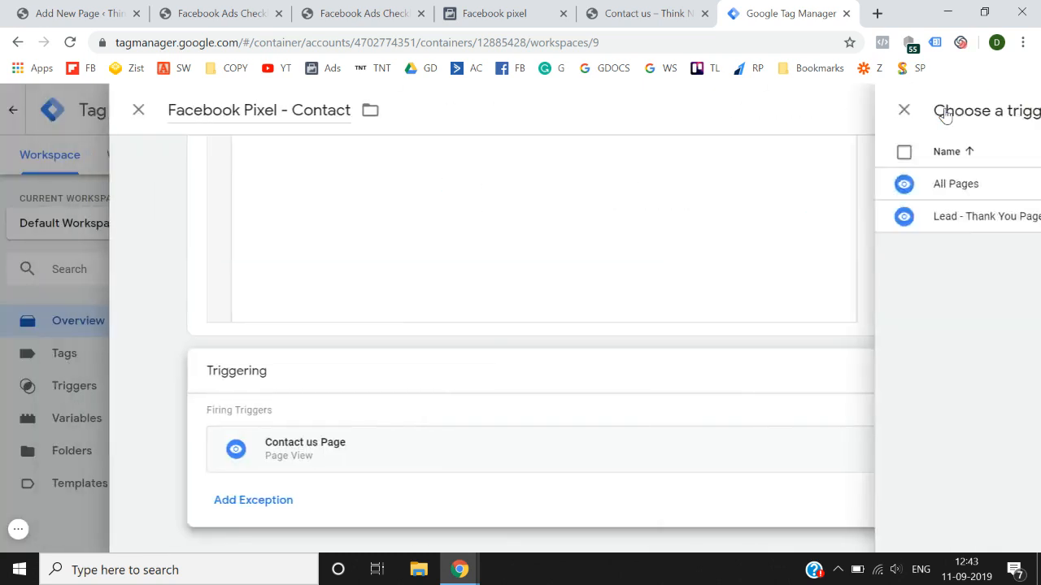
Save the Facebook Pixel - Contact tag and publish the workspace changes without a version name or description
left_click(955, 112)
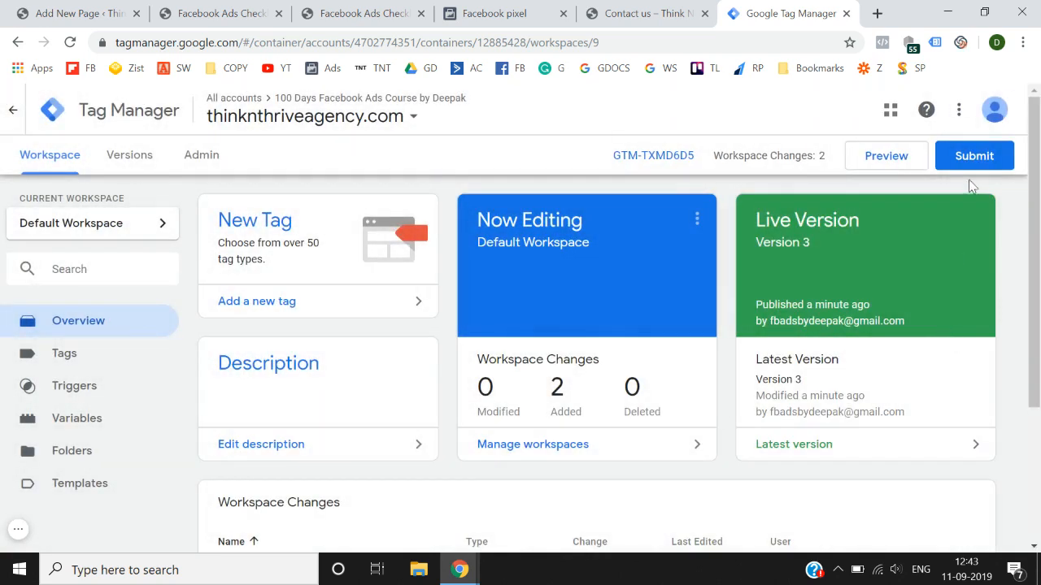
left_click(970, 167)
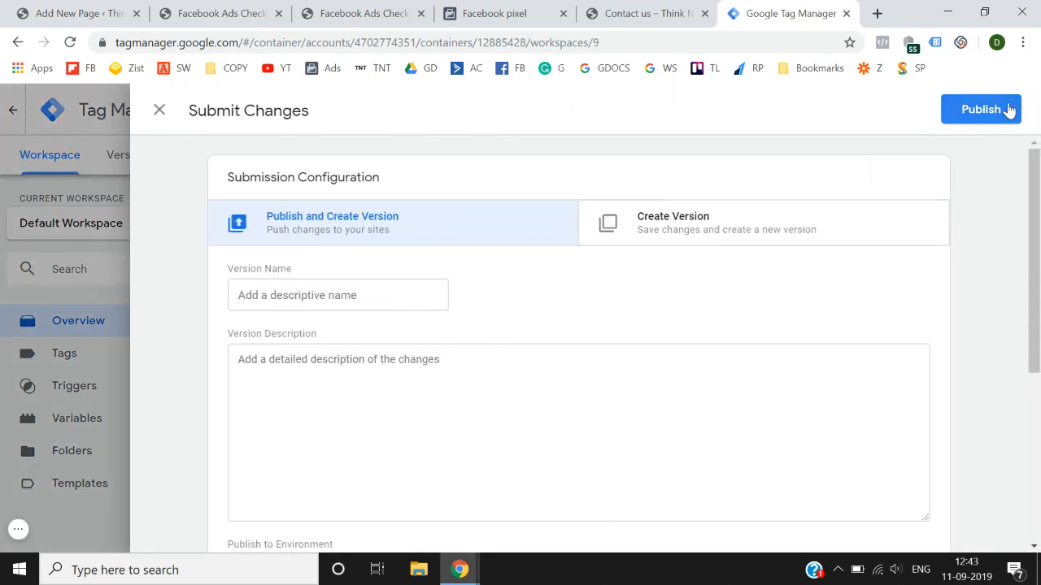
left_click(1009, 109)
left_click(732, 512)
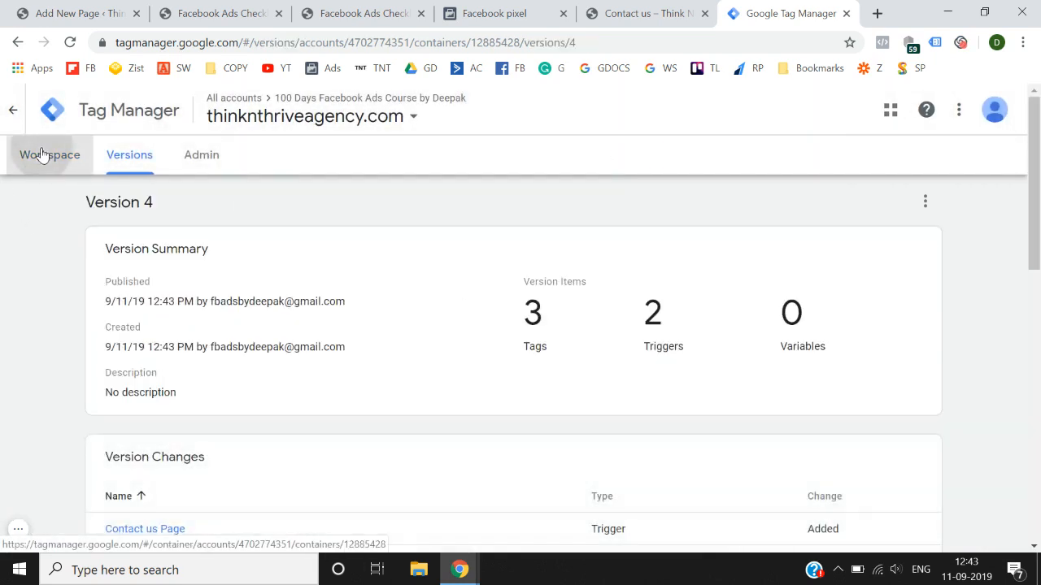
Start preview mode from the workspace, reload the Contact us page on the website and enlarge its debug pane
left_click(41, 154)
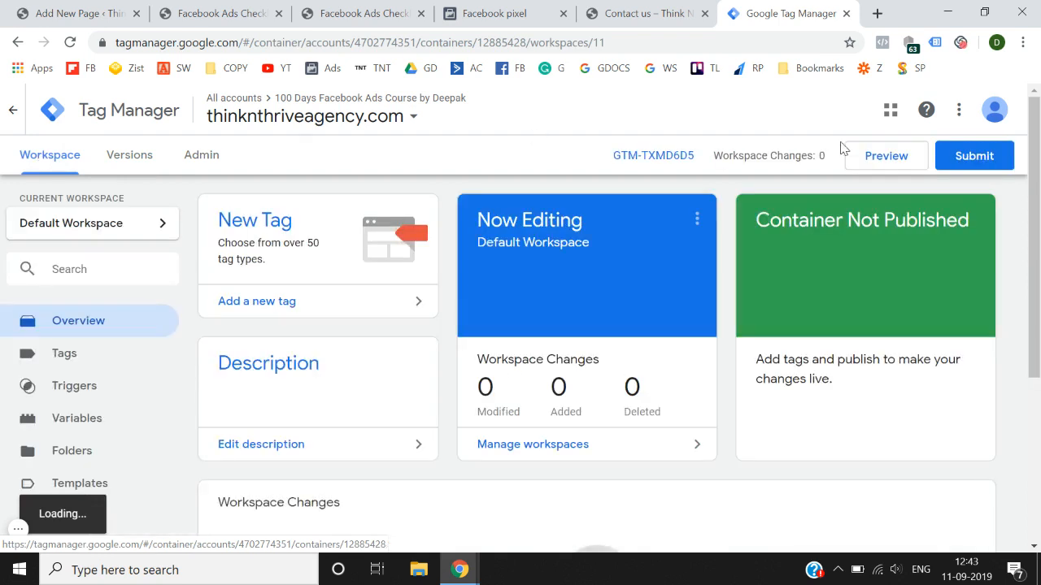
left_click(919, 167)
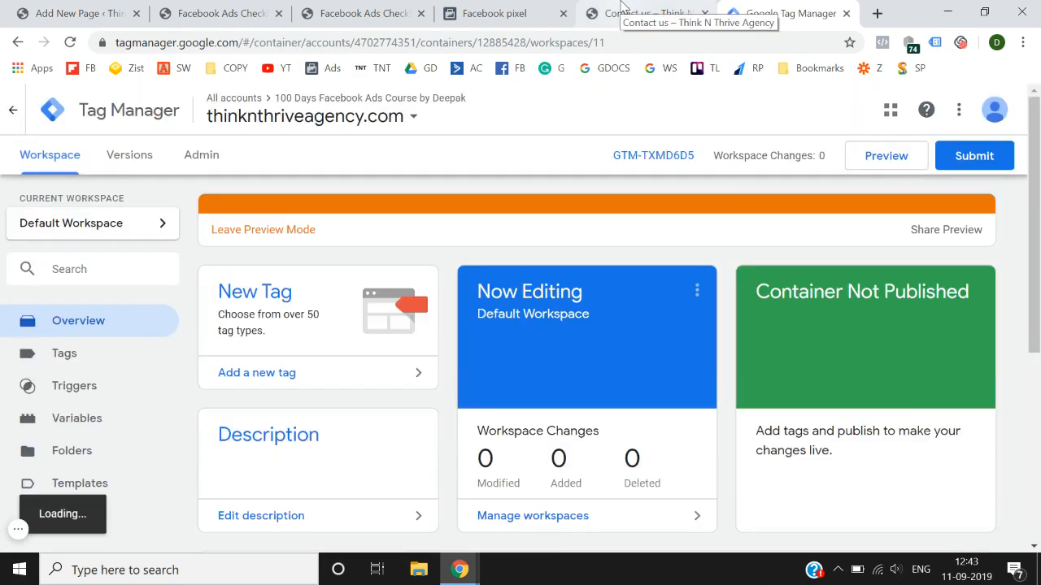
left_click(621, 6)
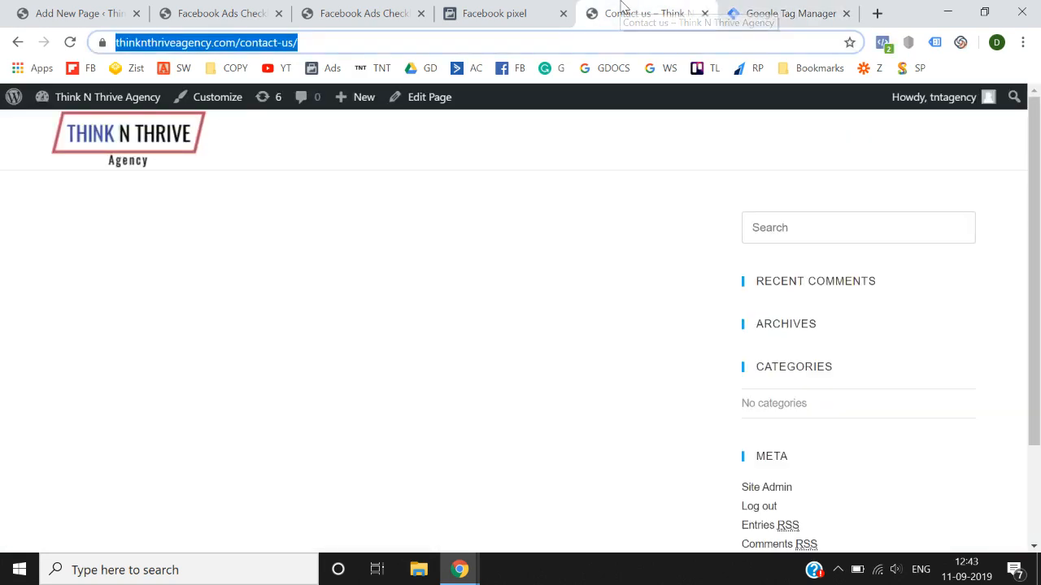
left_click(459, 354)
key("F5")
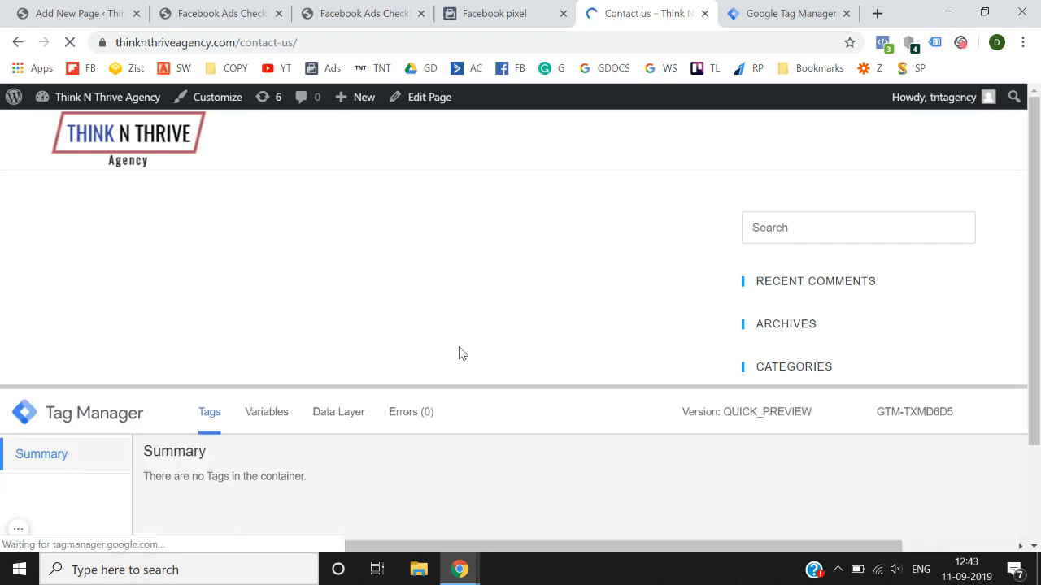
left_click_drag(464, 388, 521, 212)
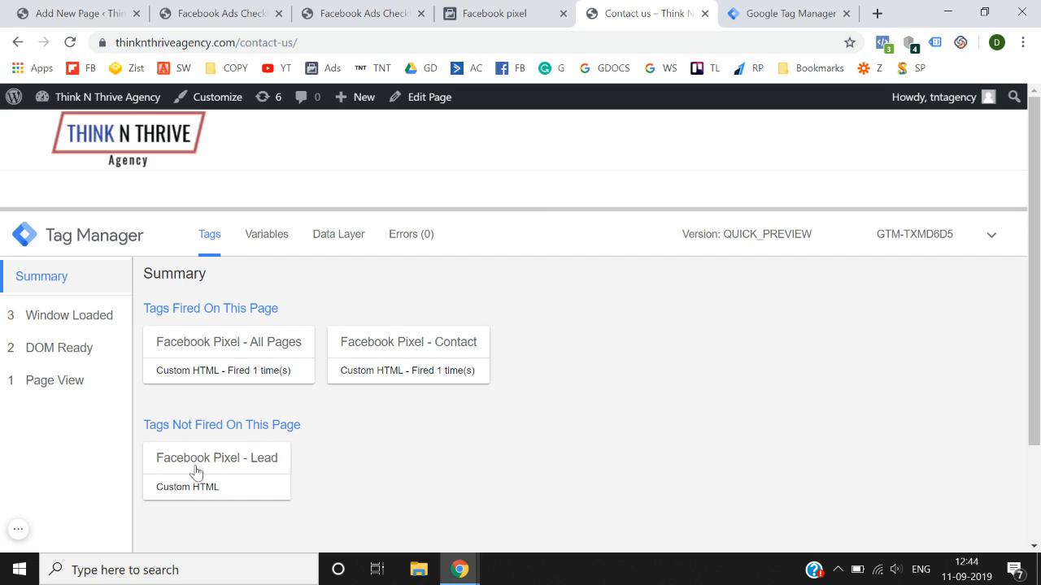
Examine which tags fired on the Contact us page and check its pixel events in Facebook Pixel Helper
left_click_drag(140, 415, 265, 425)
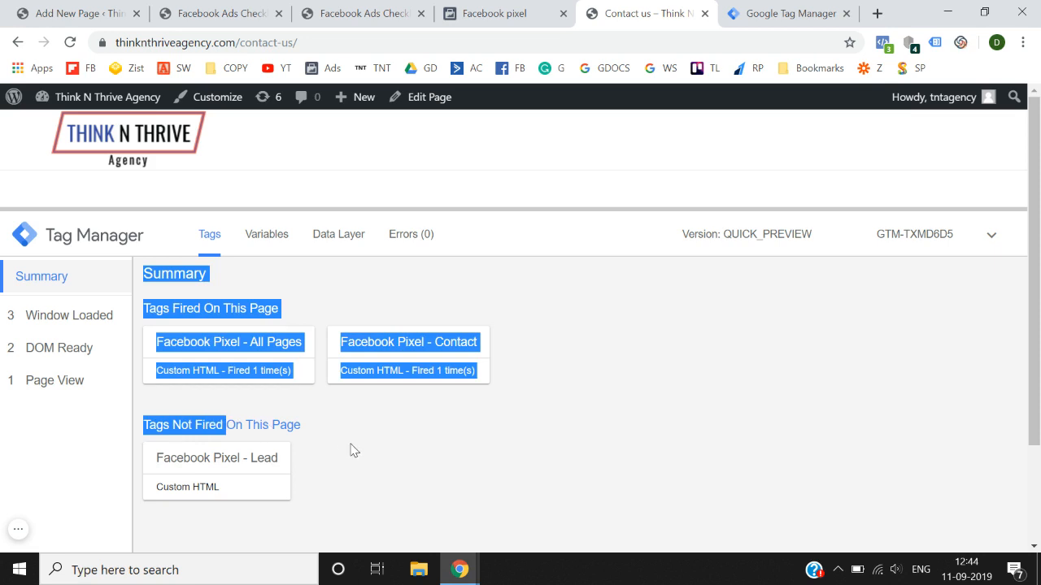
left_click(352, 450)
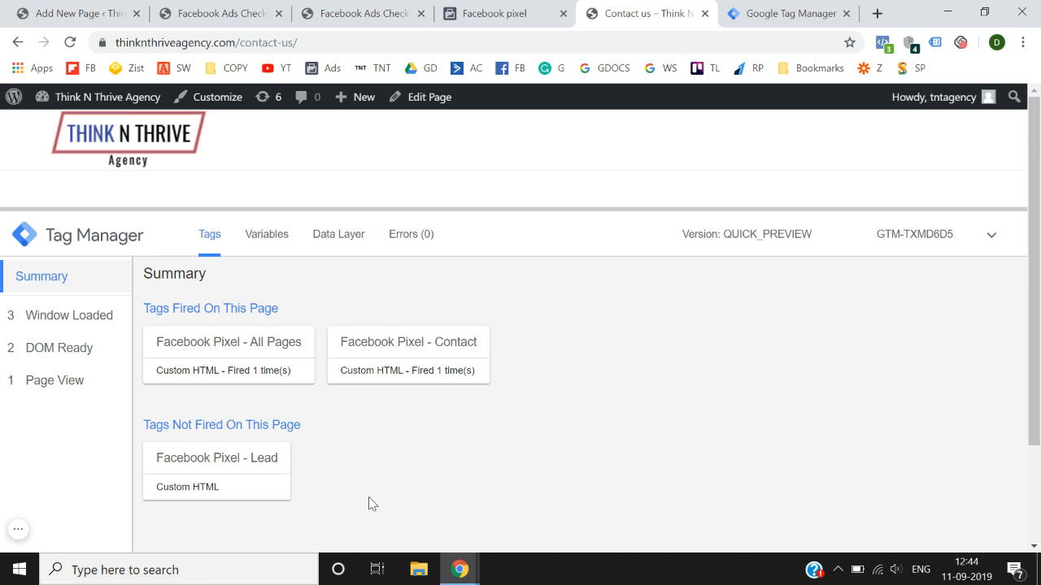
left_click(344, 9)
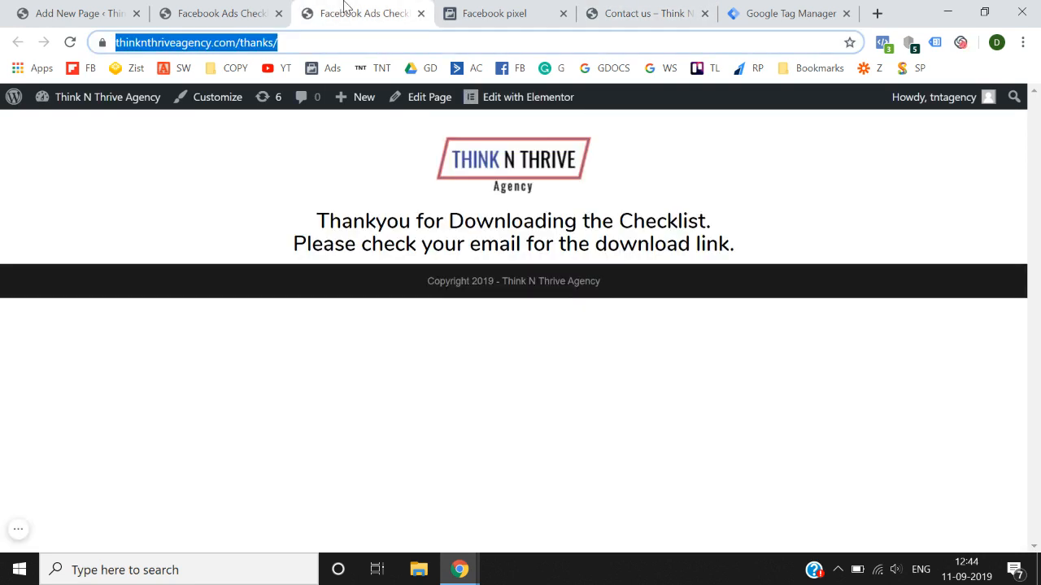
left_click(499, 8)
left_click(643, 13)
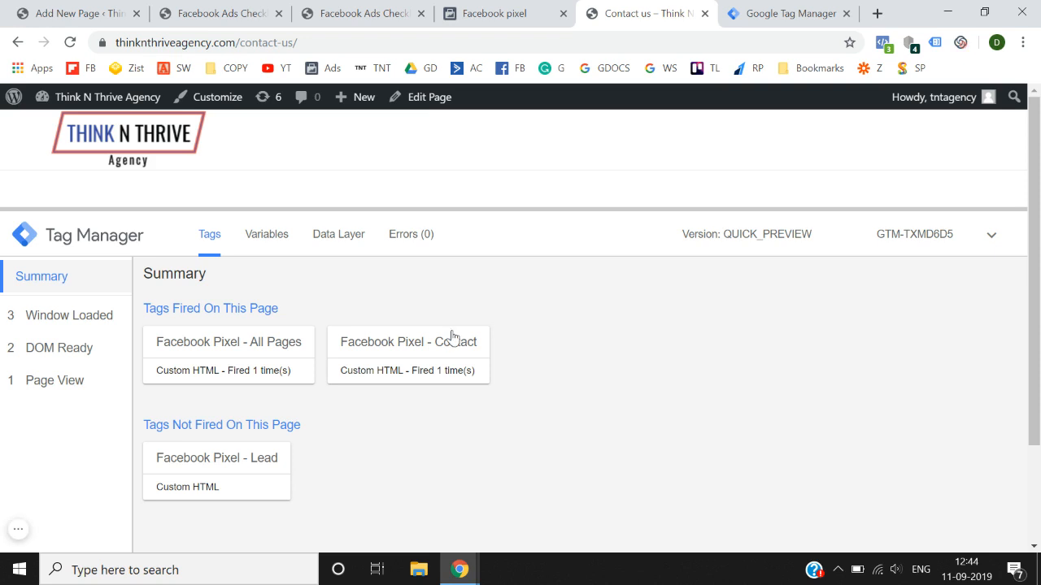
left_click(883, 43)
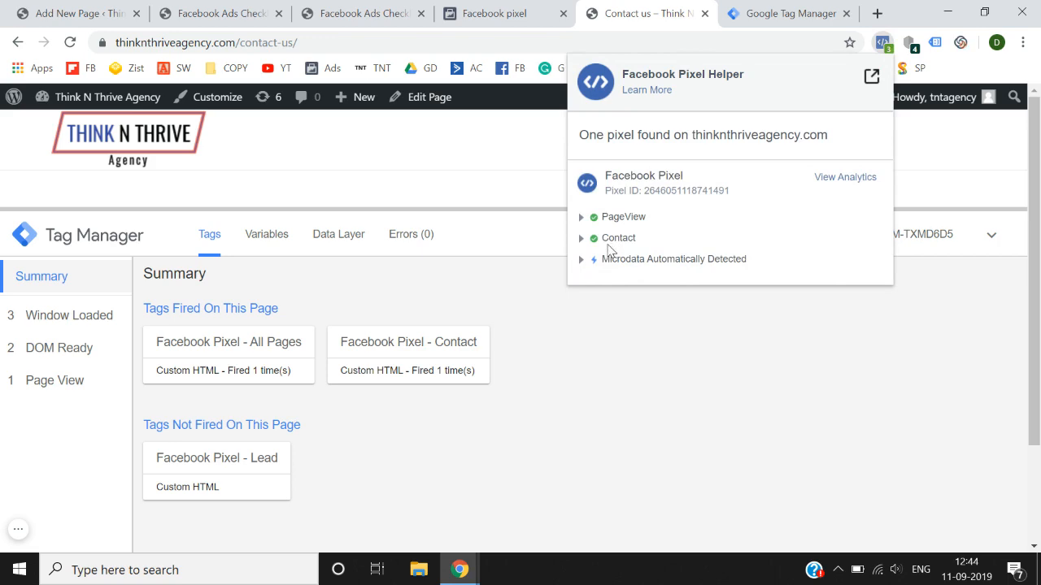
left_click(530, 472)
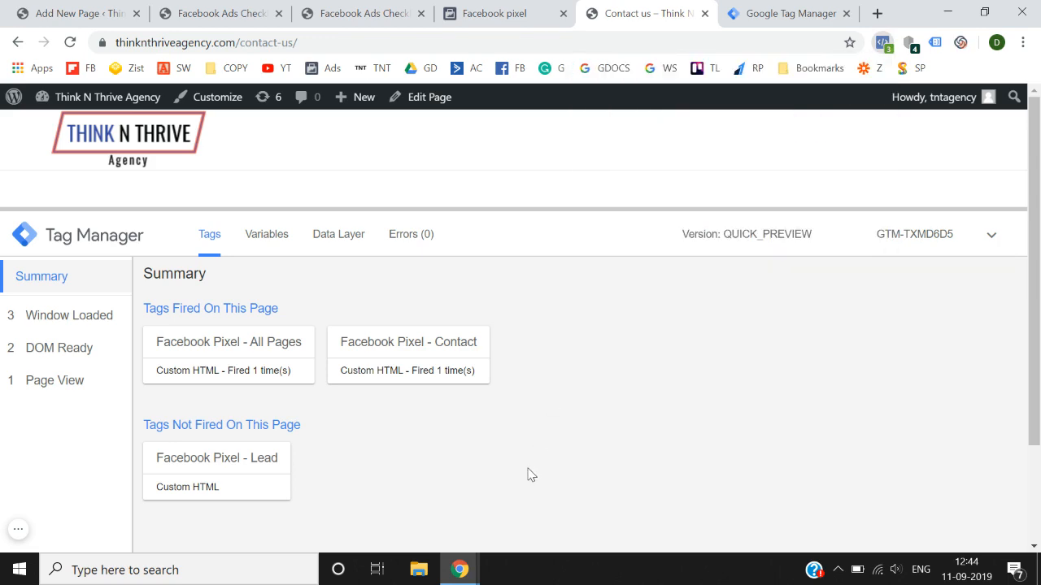
Leave preview mode in Google Tag Manager and reload the Contact us page on the website
left_click(780, 9)
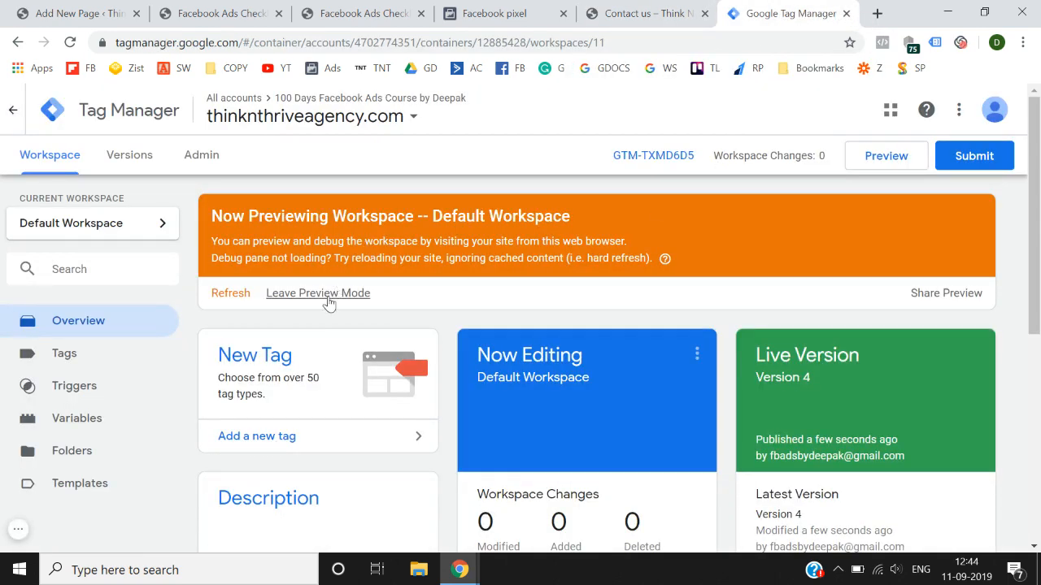
left_click(329, 294)
left_click(640, 280)
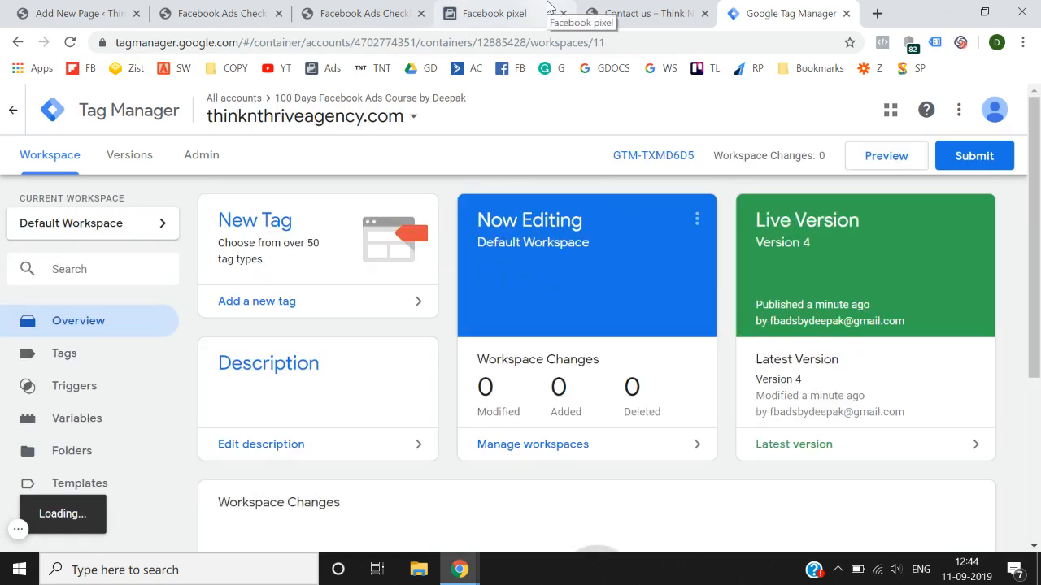
left_click(548, 7)
left_click(634, 13)
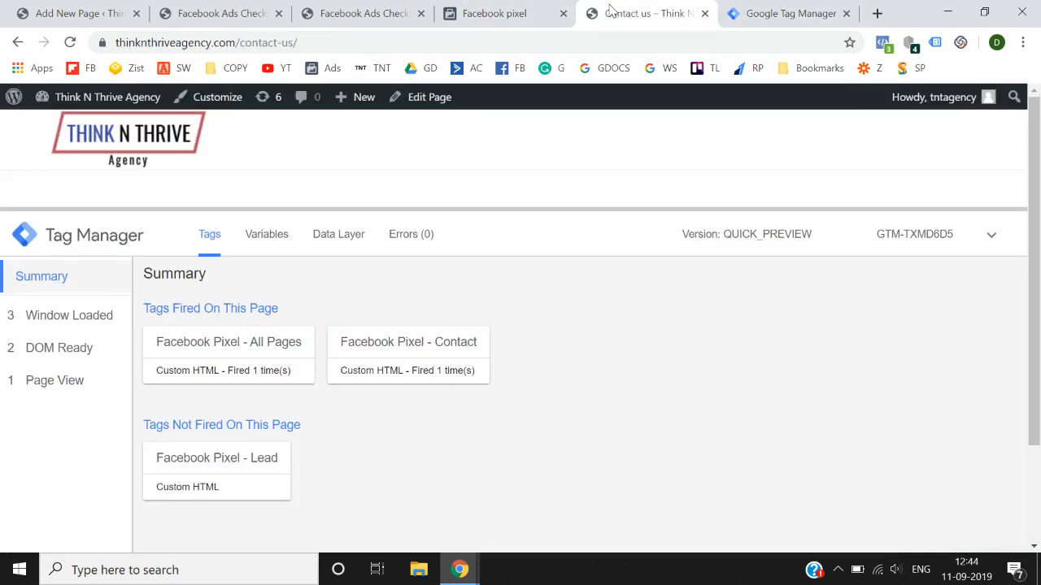
left_click(70, 44)
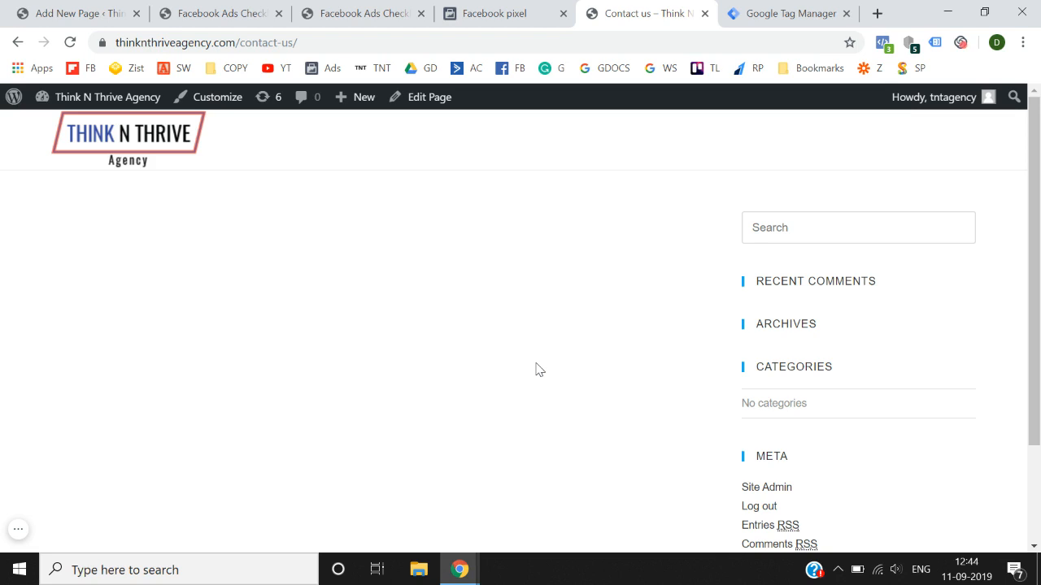
Switch to Facebook Events Manager, finish the pixel code installation dialog and open the pixel's overview
left_click(252, 9)
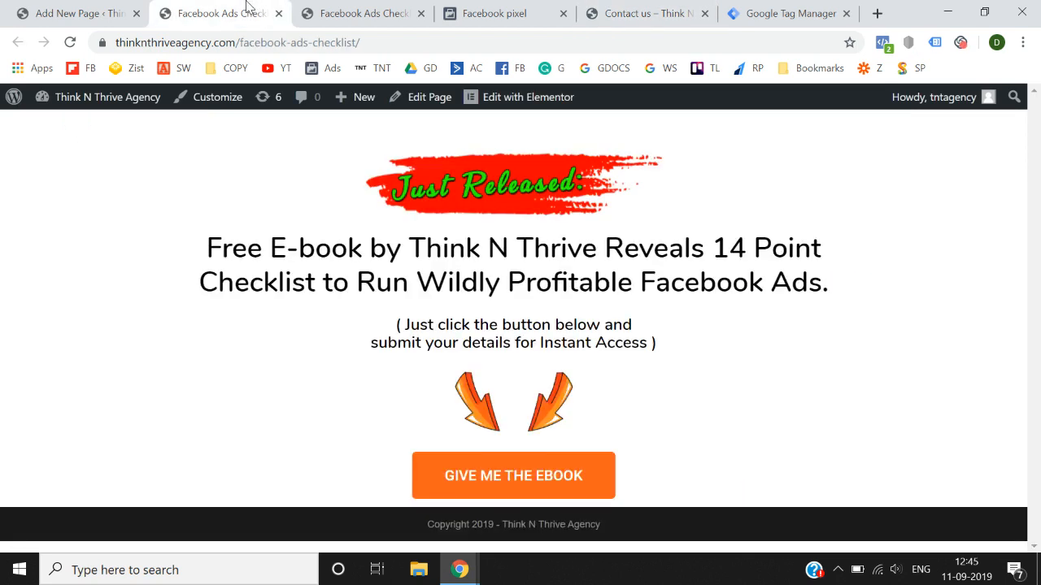
left_click(593, 12)
left_click(493, 10)
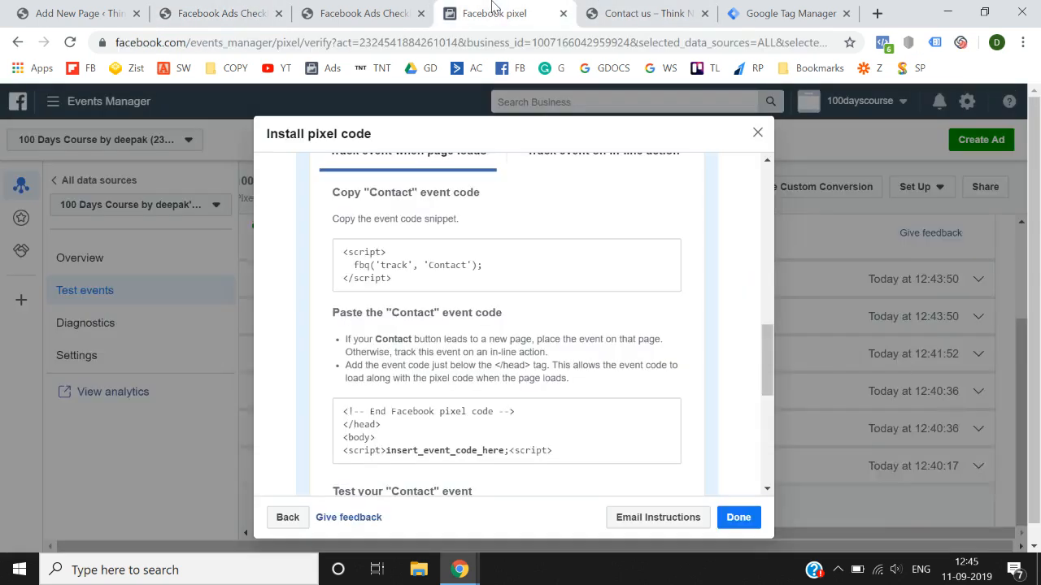
left_click(739, 518)
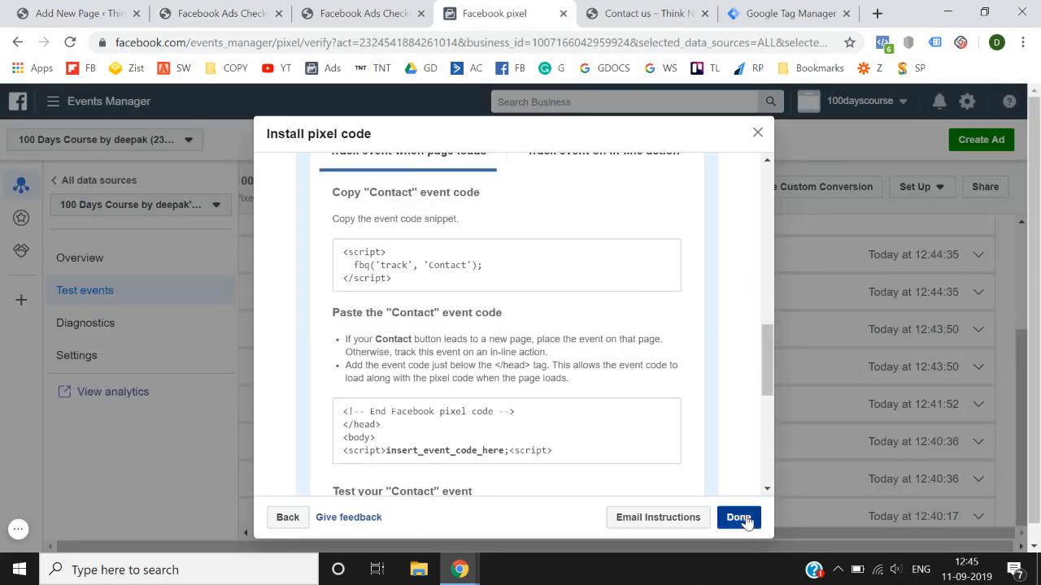
left_click(180, 271)
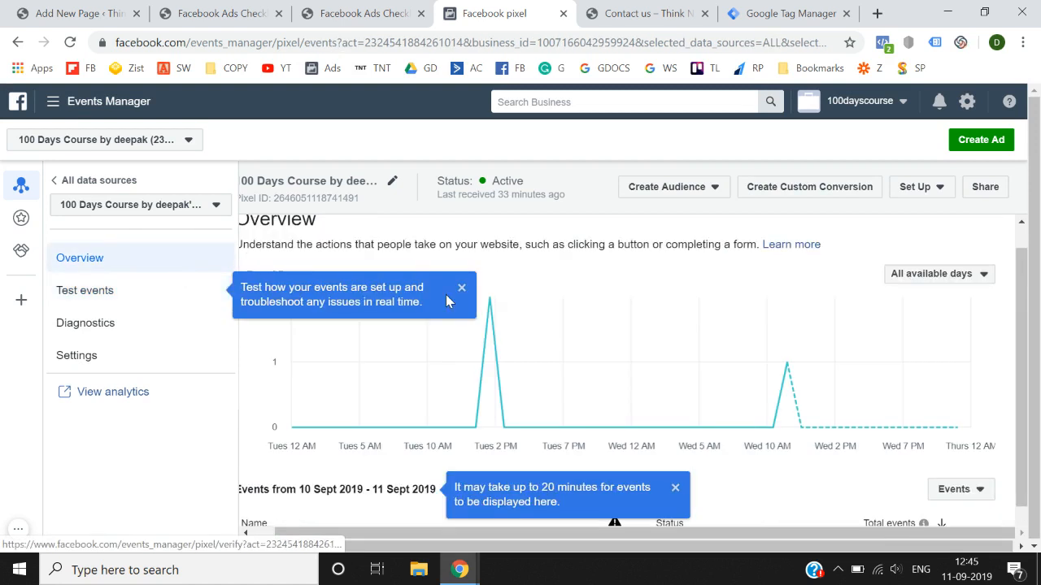
left_click(794, 188)
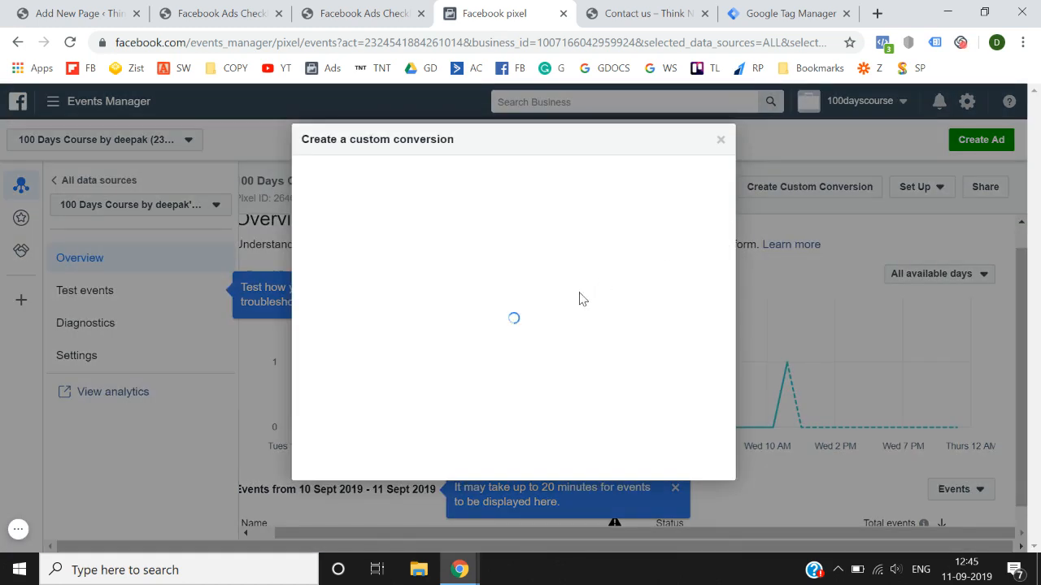
scroll(582, 299, "down", 1)
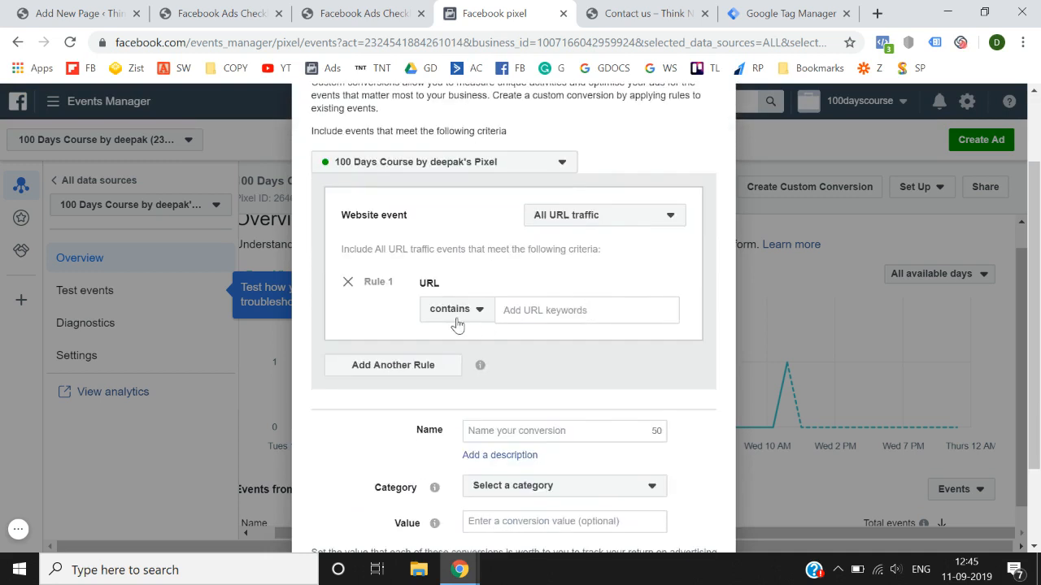
left_click(378, 7)
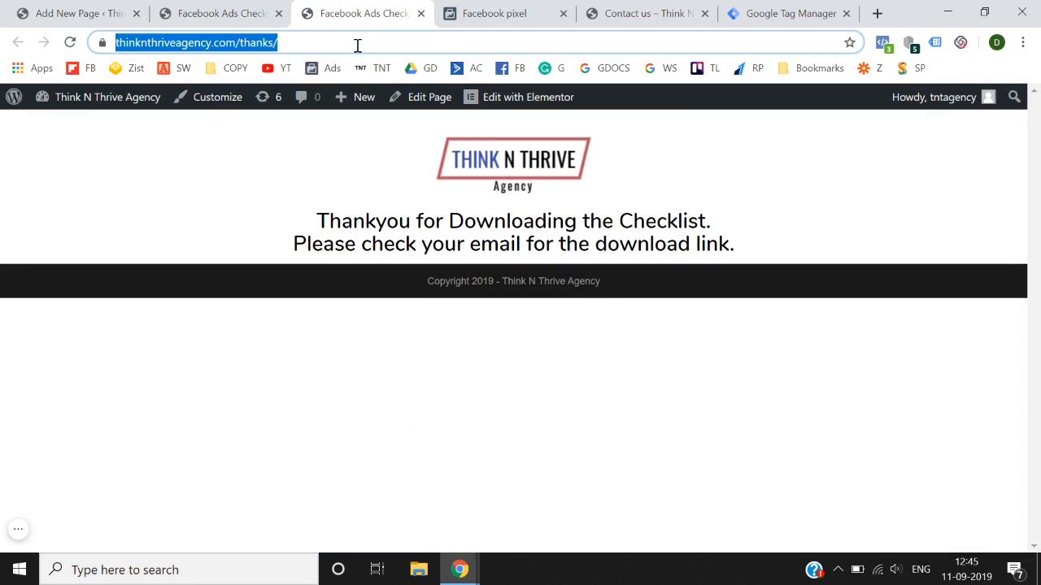
left_click(490, 8)
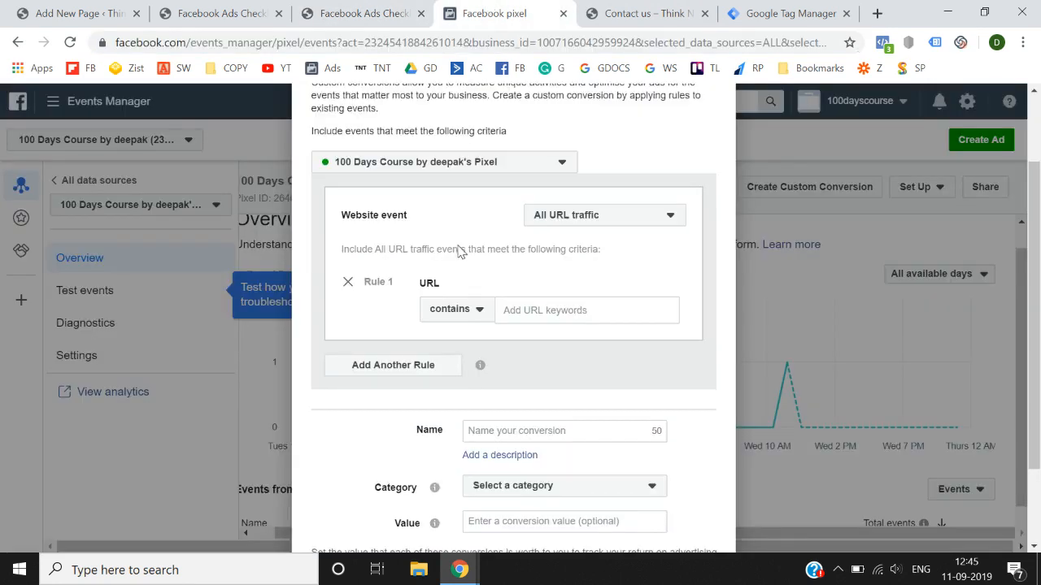
left_click(467, 325)
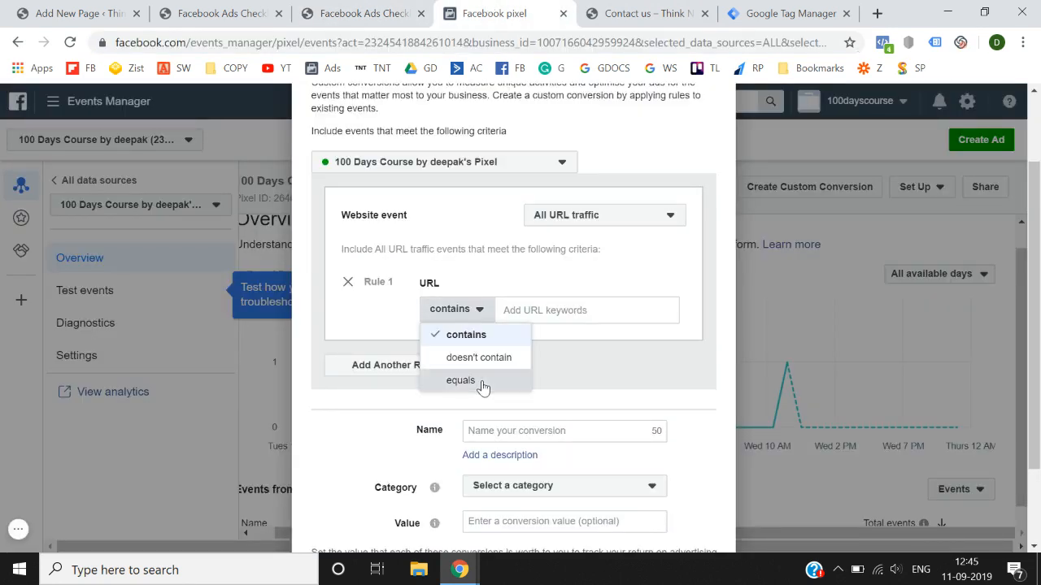
left_click(476, 379)
left_click(539, 312)
type("https://thinknthriveagency.com/thanks/")
left_click(541, 314)
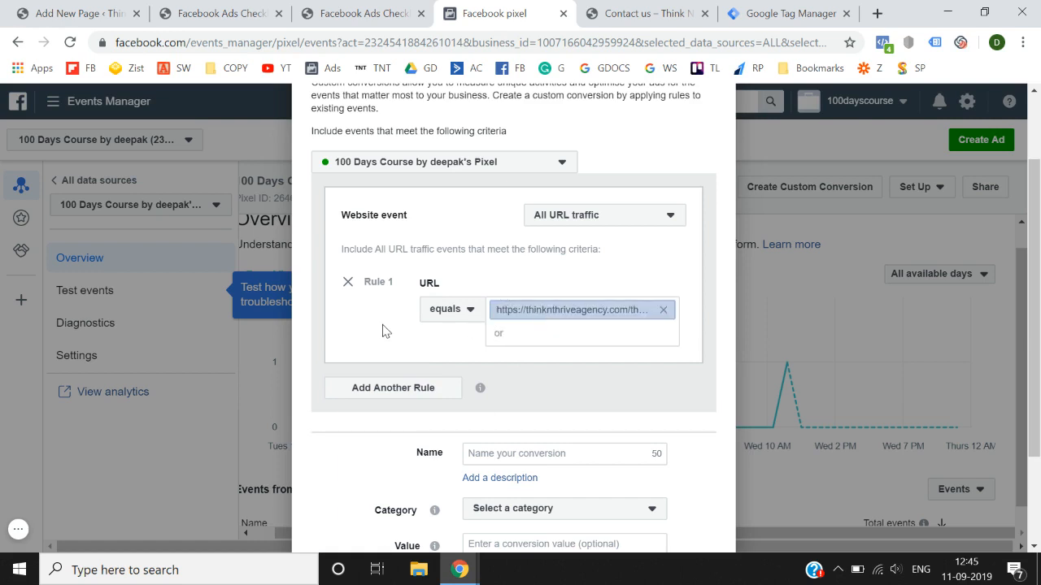
Name the thank-you page custom conversion "Facebook Checklist Download"
scroll(384, 330, "down", 2)
left_click(525, 317)
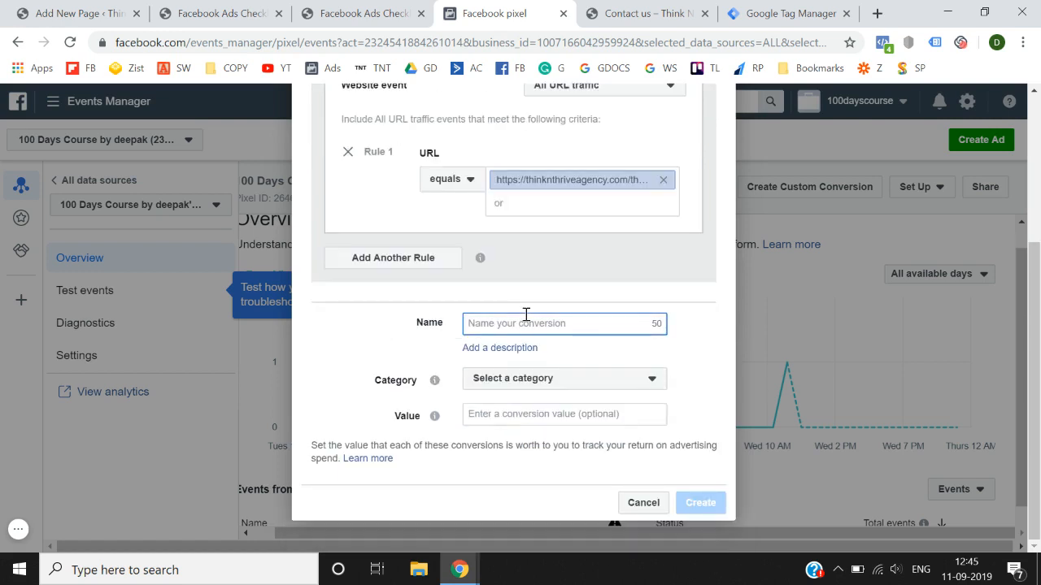
type("Facebook C")
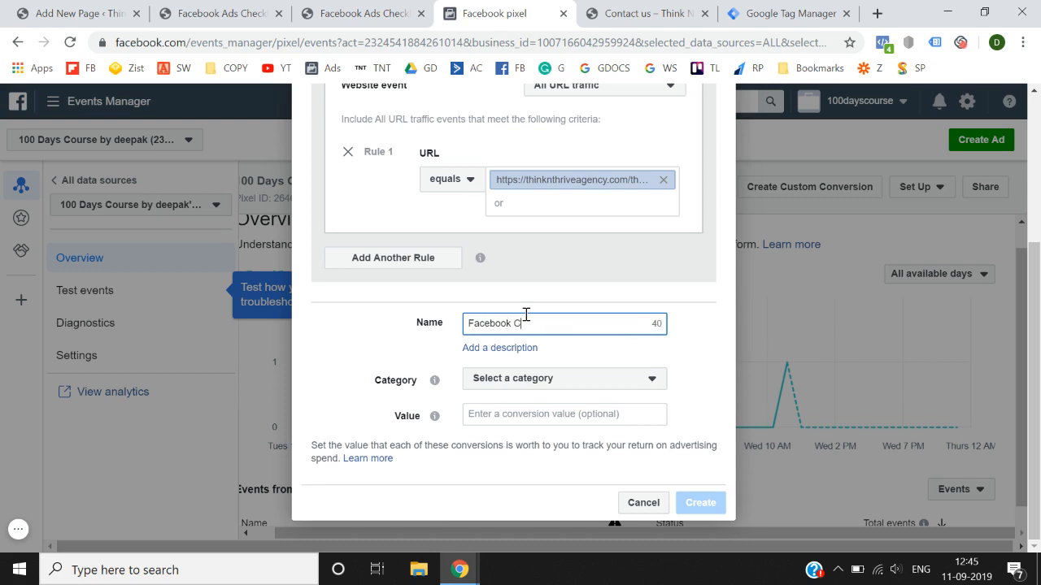
type("hecklist DOwn")
key("BackSpace")
key("BackSpace")
key("BackSpace")
type("obnw")
key("BackSpace")
key("BackSpace")
key("BackSpace")
type("wnload")
Set the conversion's category to Lead without a conversion value, create it and close the confirmation dialog
left_click(551, 383)
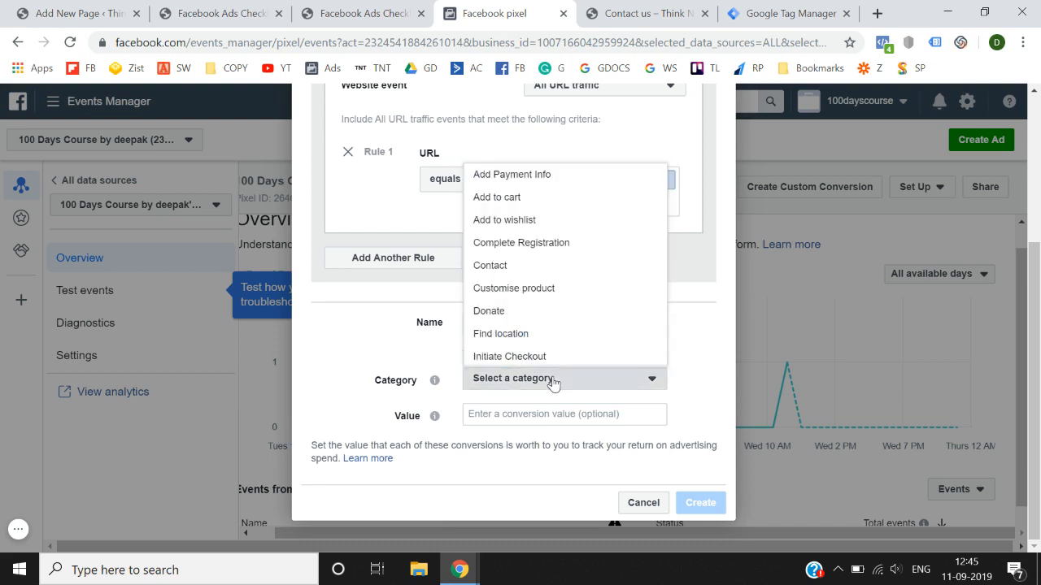
scroll(521, 244, "down", 2)
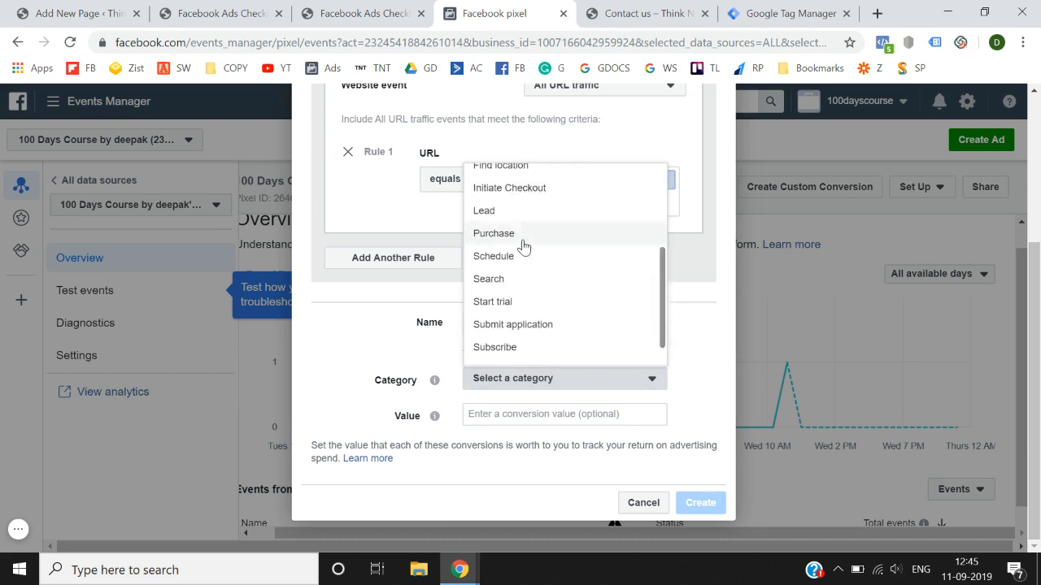
left_click(522, 213)
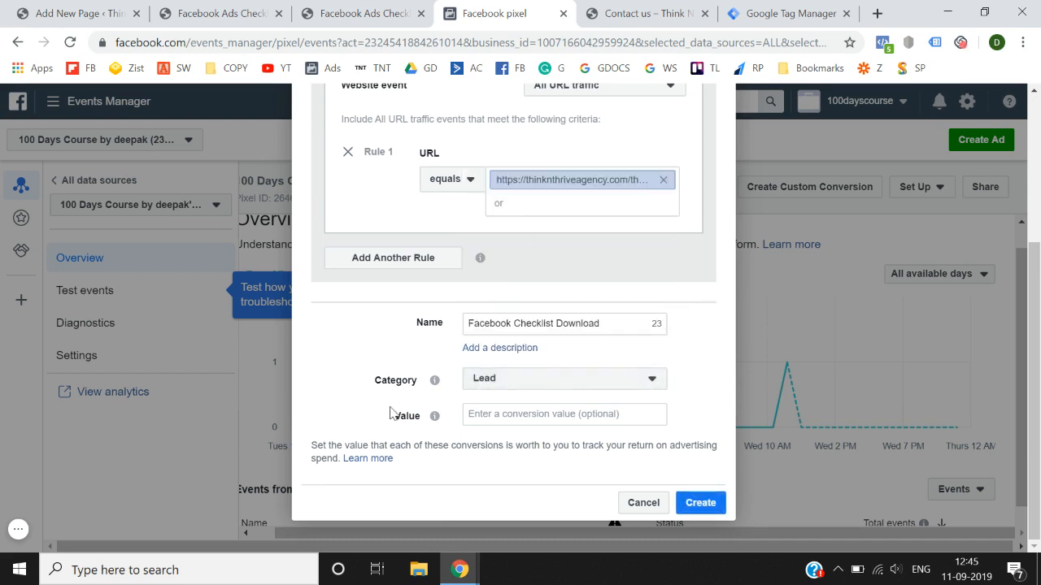
left_click(504, 421)
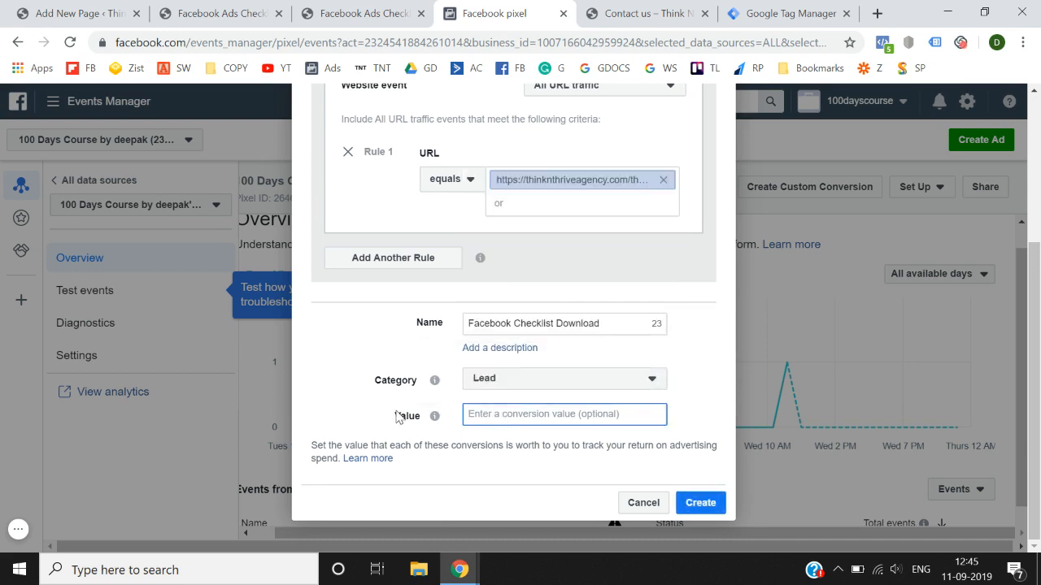
left_click(698, 502)
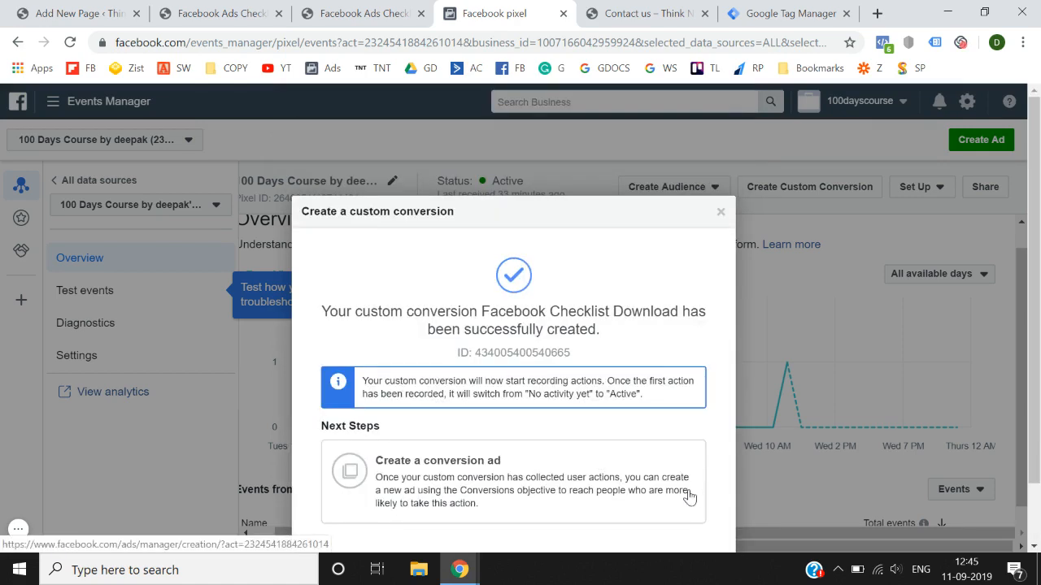
left_click(700, 503)
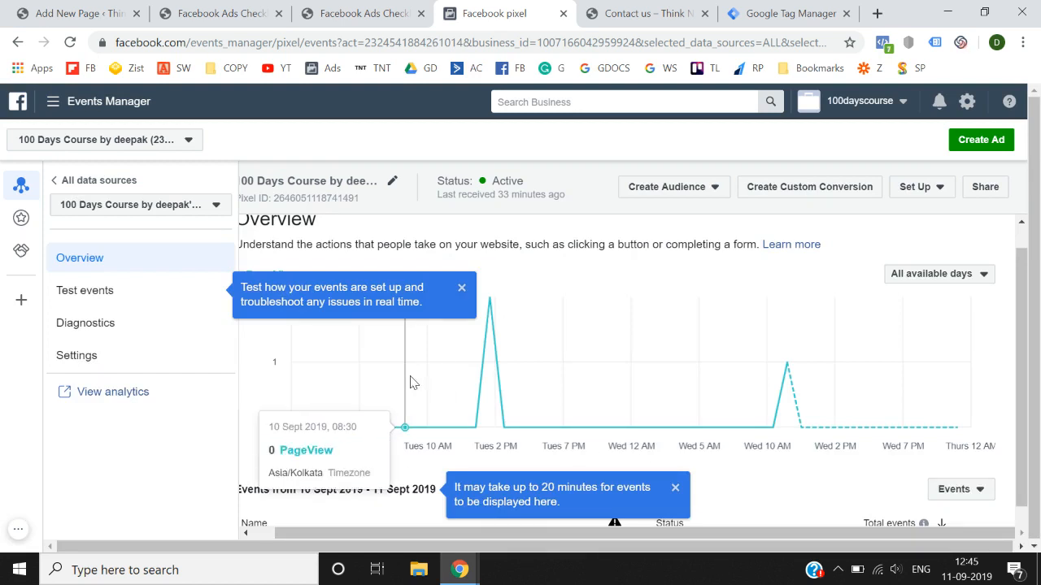
Open the custom conversions list, reload the website's thank-you page, and check the Facebook Checklist Download conversion's status
left_click(30, 227)
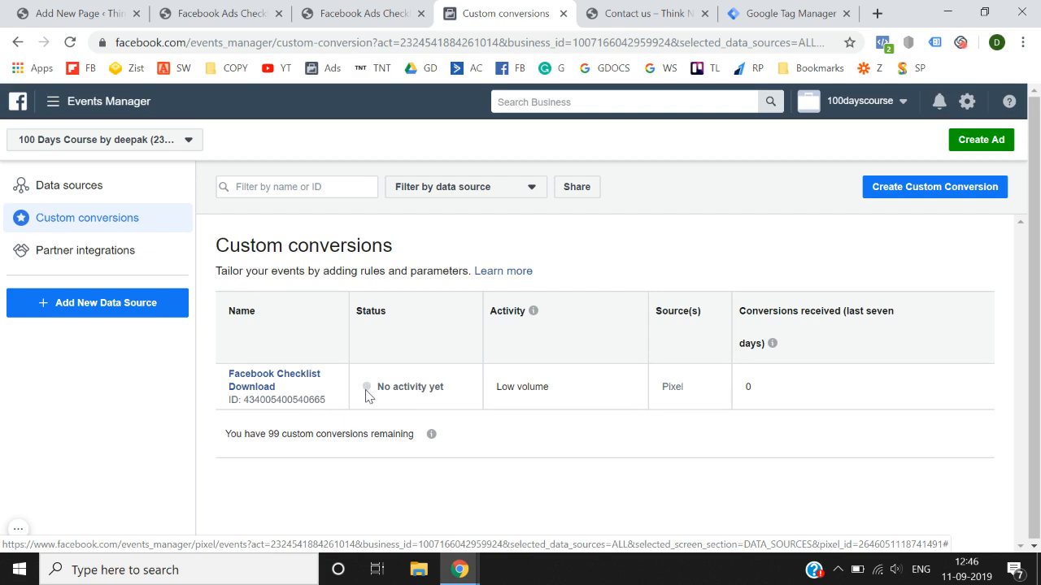
left_click(349, 13)
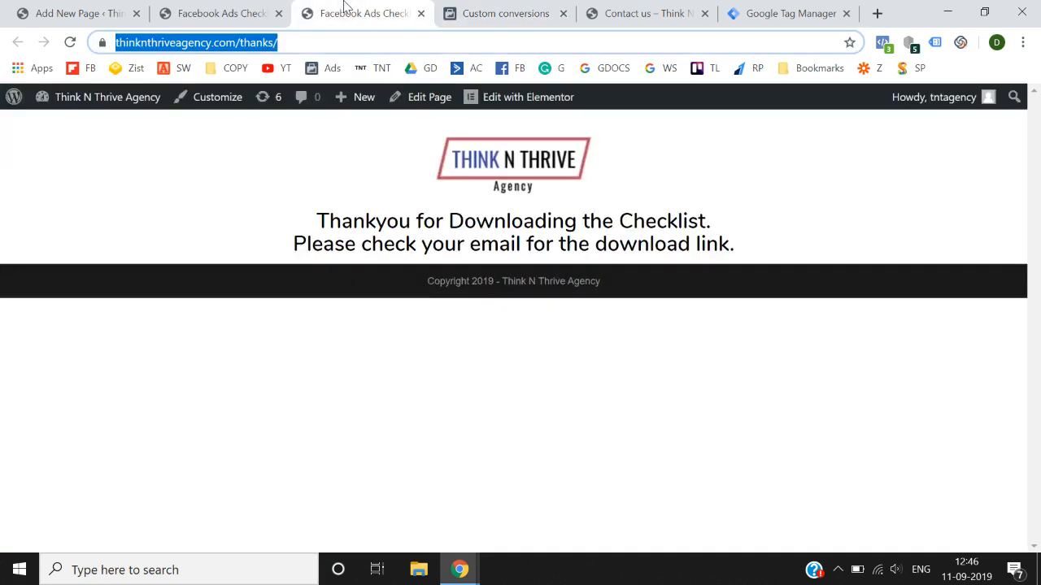
left_click(70, 43)
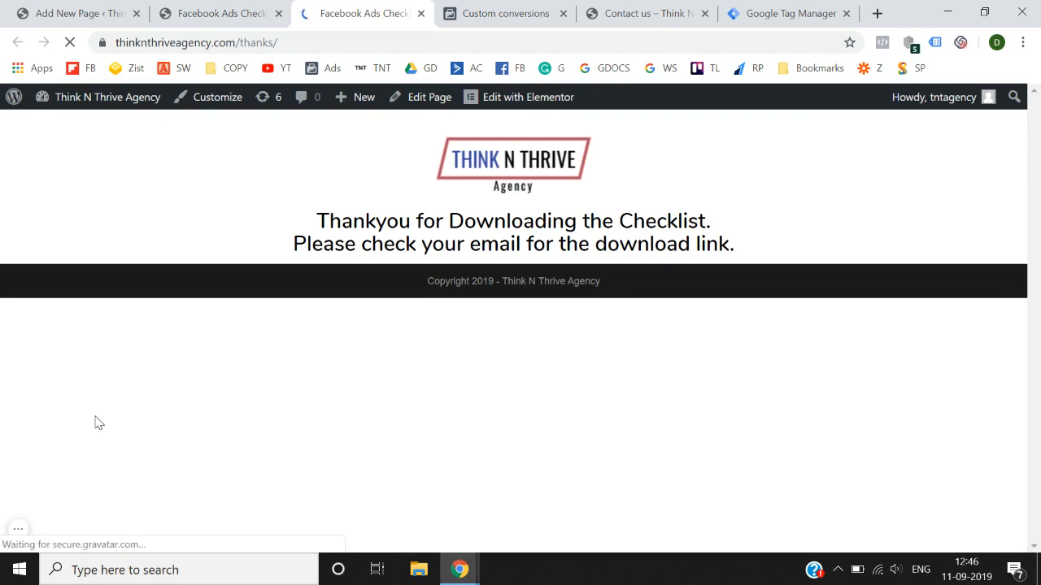
left_click(474, 9)
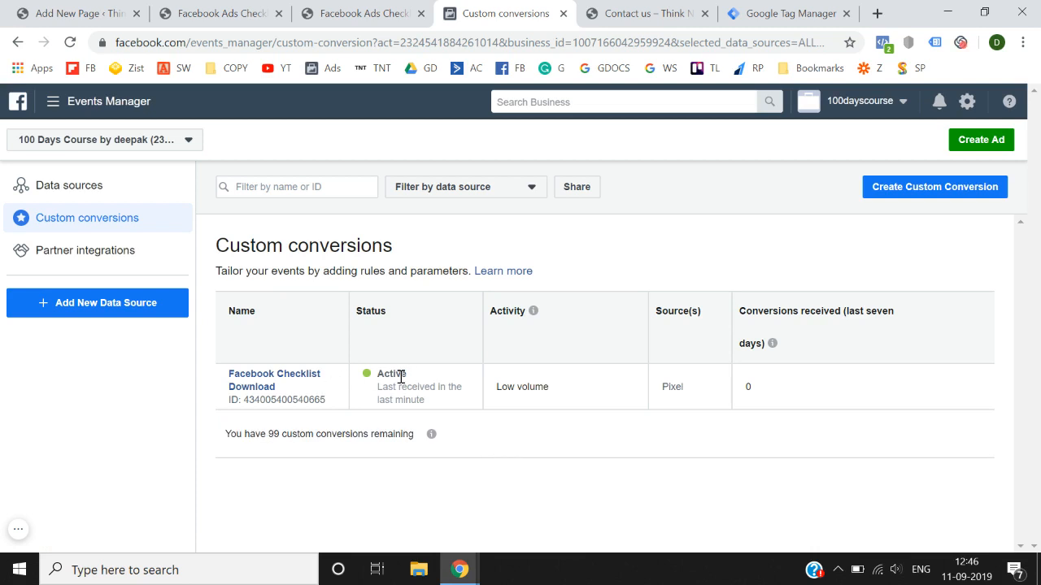
left_click(633, 13)
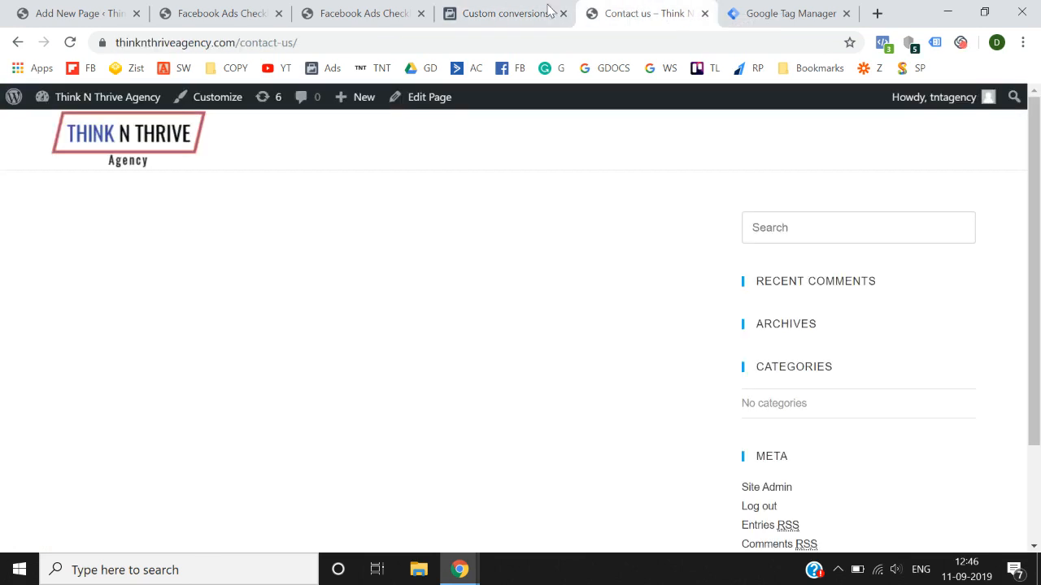
left_click(400, 43)
key("ctrl+c")
left_click(509, 10)
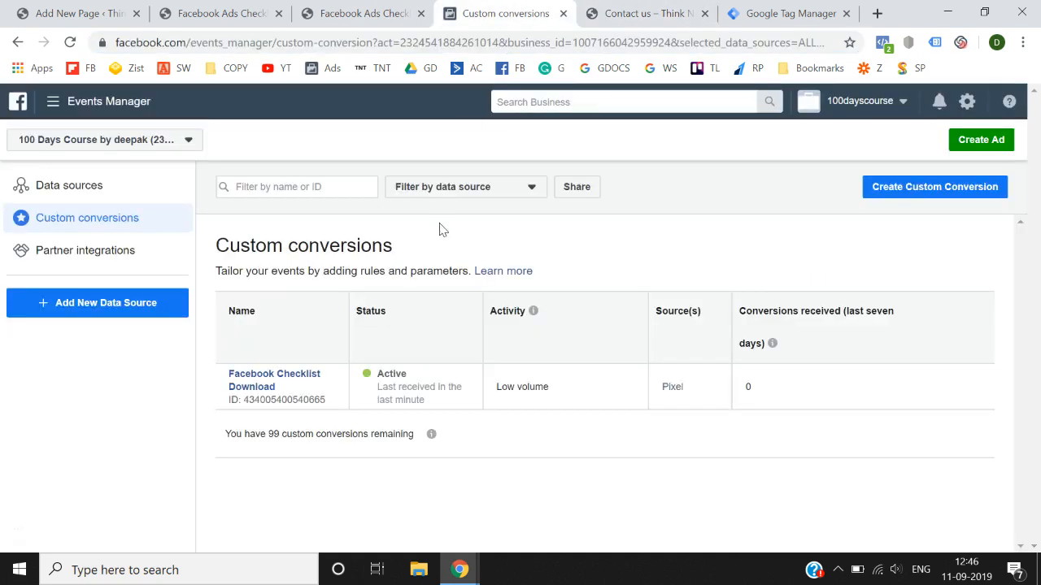
left_click(891, 195)
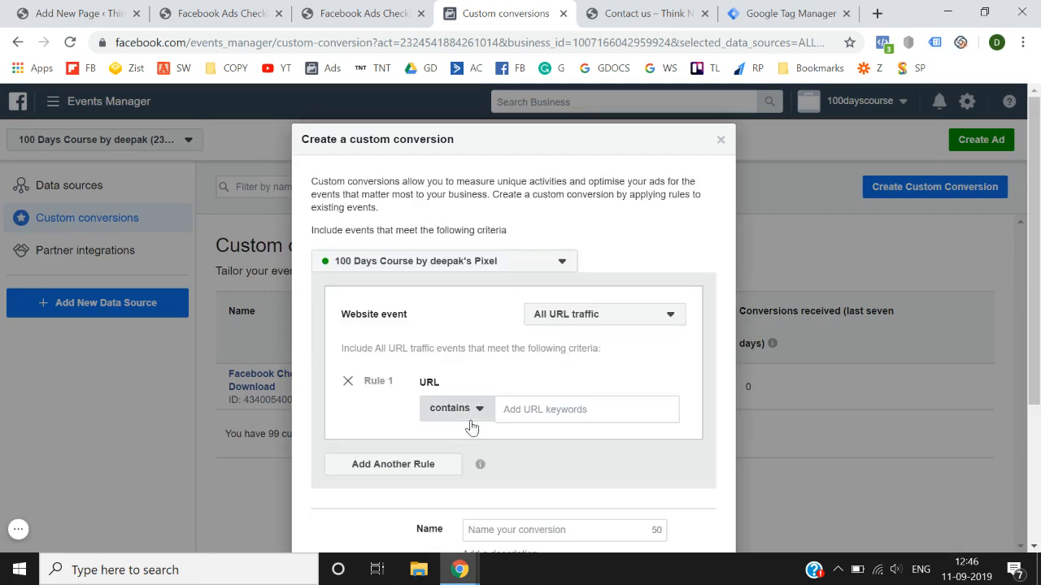
left_click(472, 426)
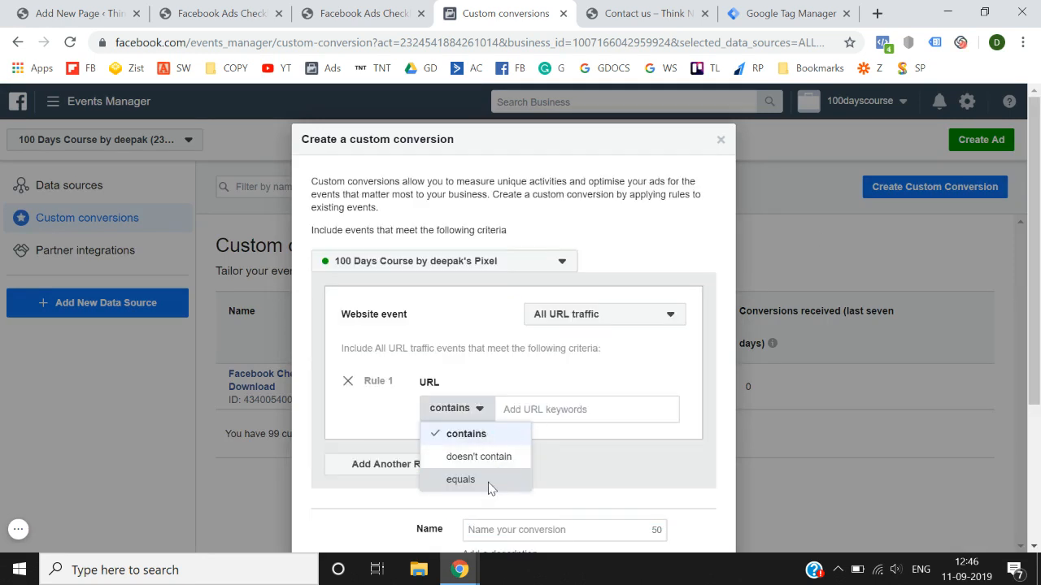
left_click(487, 480)
left_click(553, 411)
key("ctrl+v")
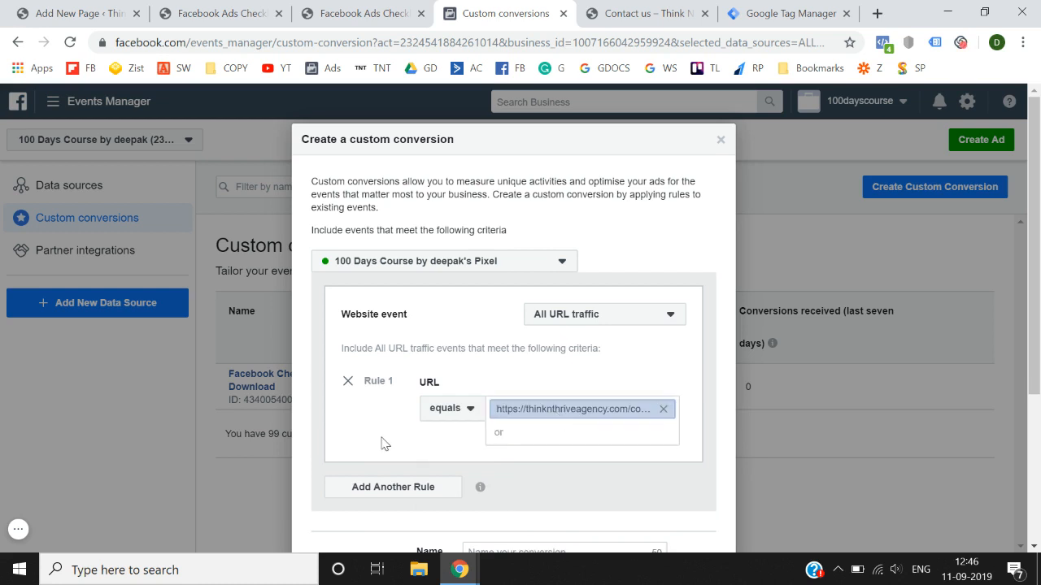
Name the custom conversion "Contact us", set its category to Lead, create it and return to the custom conversions list
scroll(385, 444, "down", 3)
left_click(543, 317)
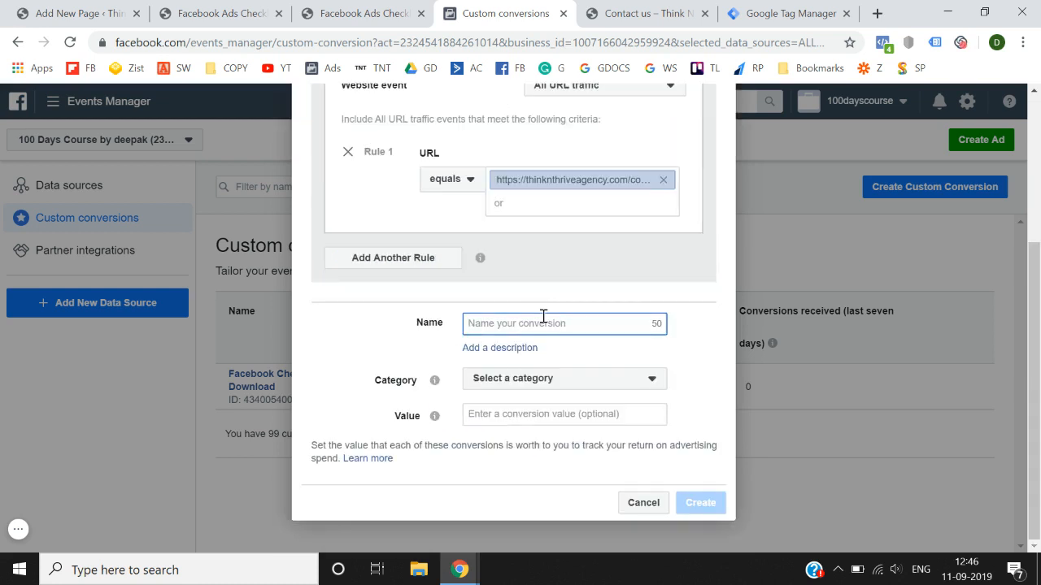
type("Contact us")
left_click(551, 386)
scroll(554, 368, "down", 2)
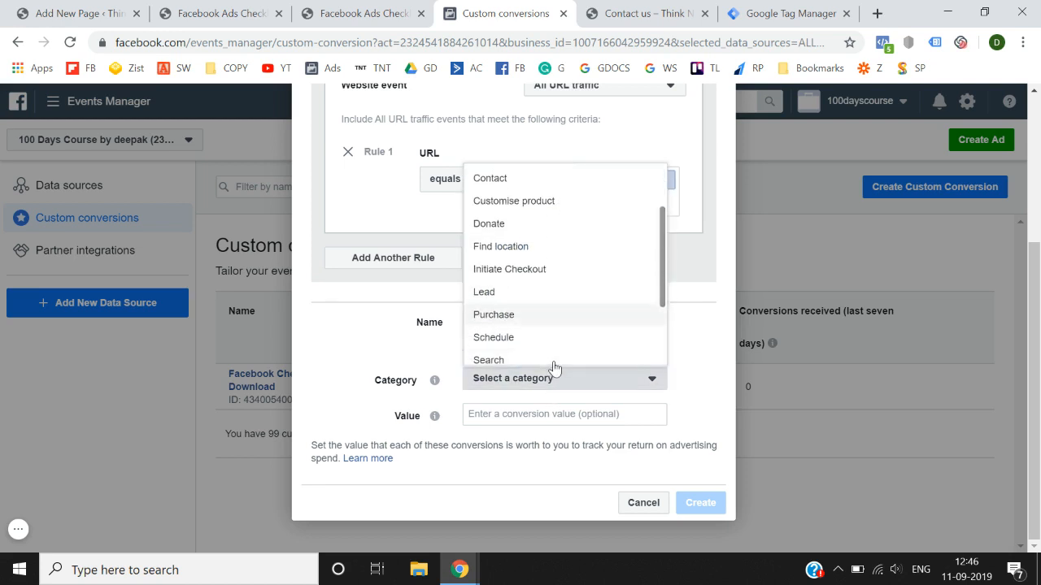
scroll(553, 369, "down", 2)
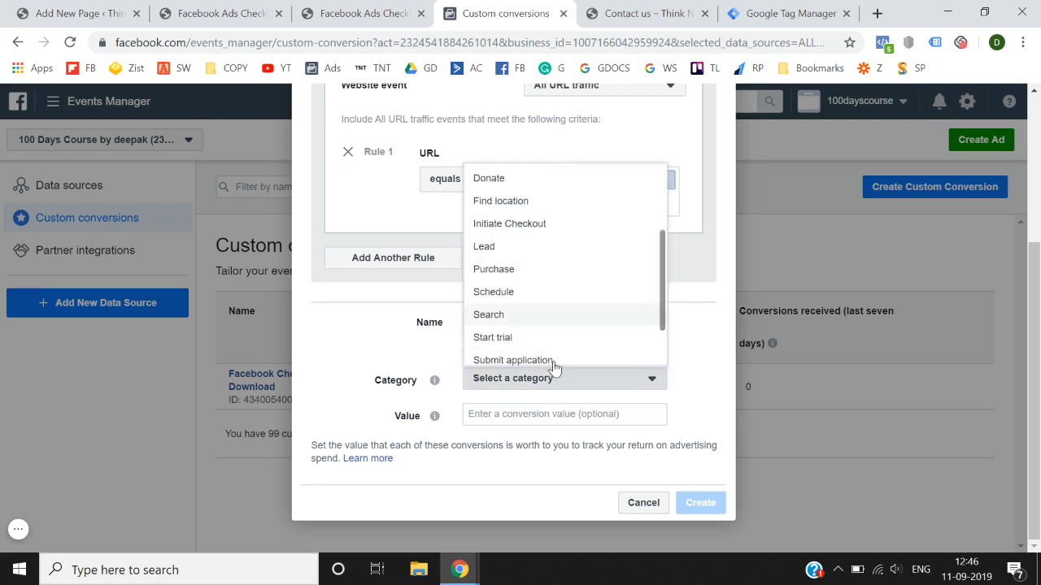
left_click(533, 238)
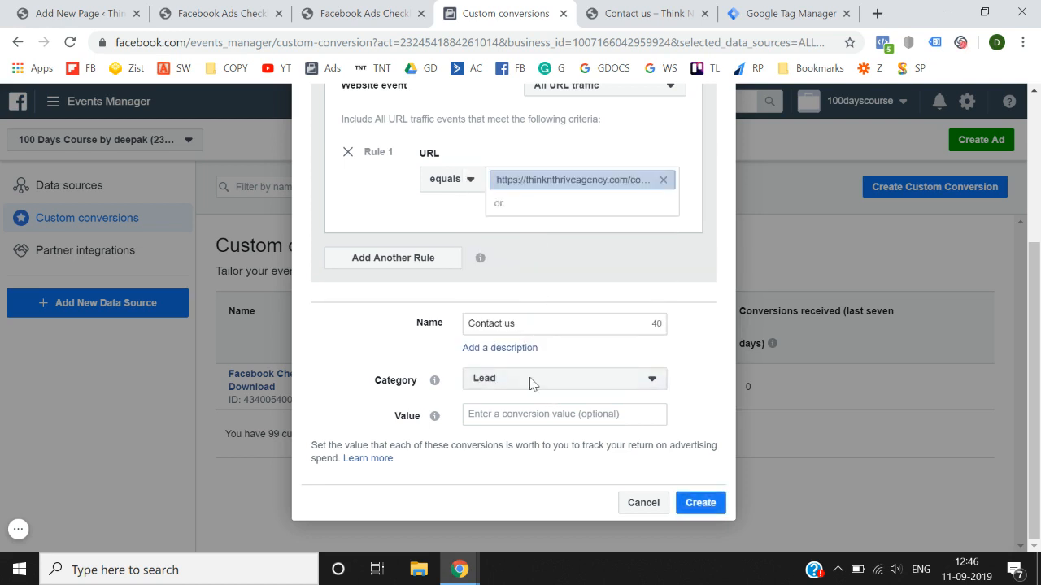
left_click(691, 504)
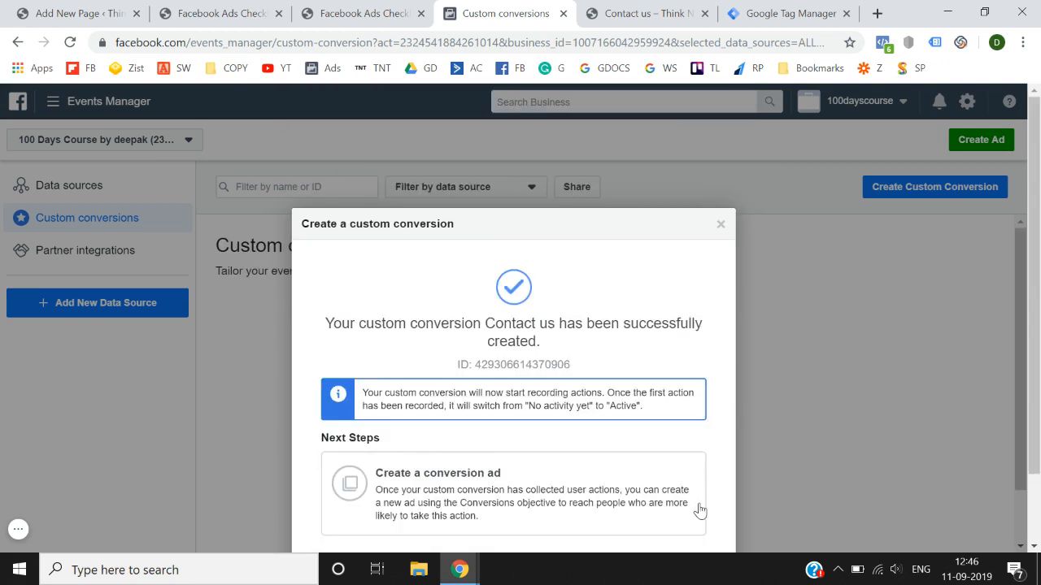
left_click(701, 503)
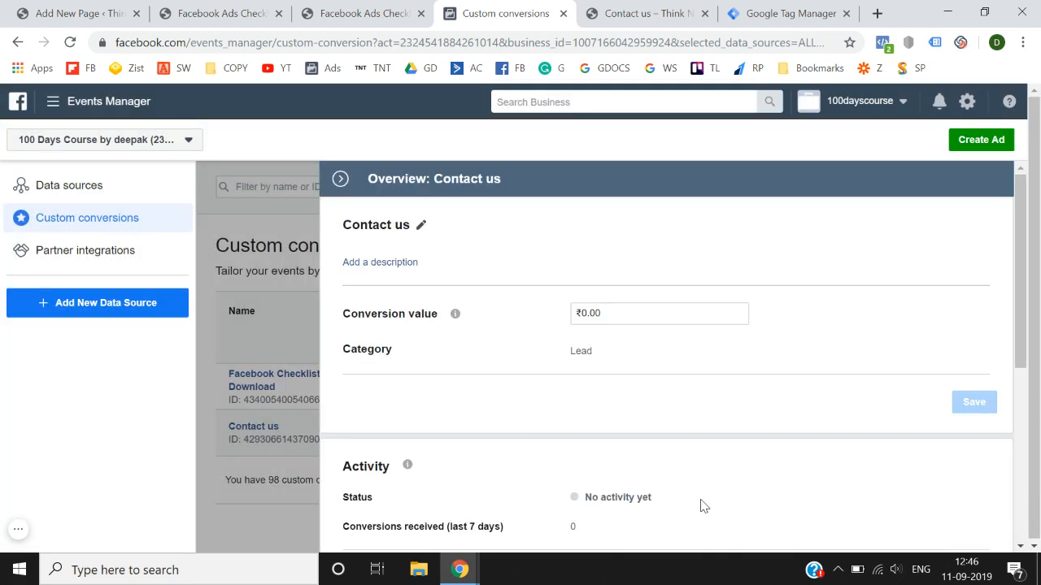
left_click(339, 180)
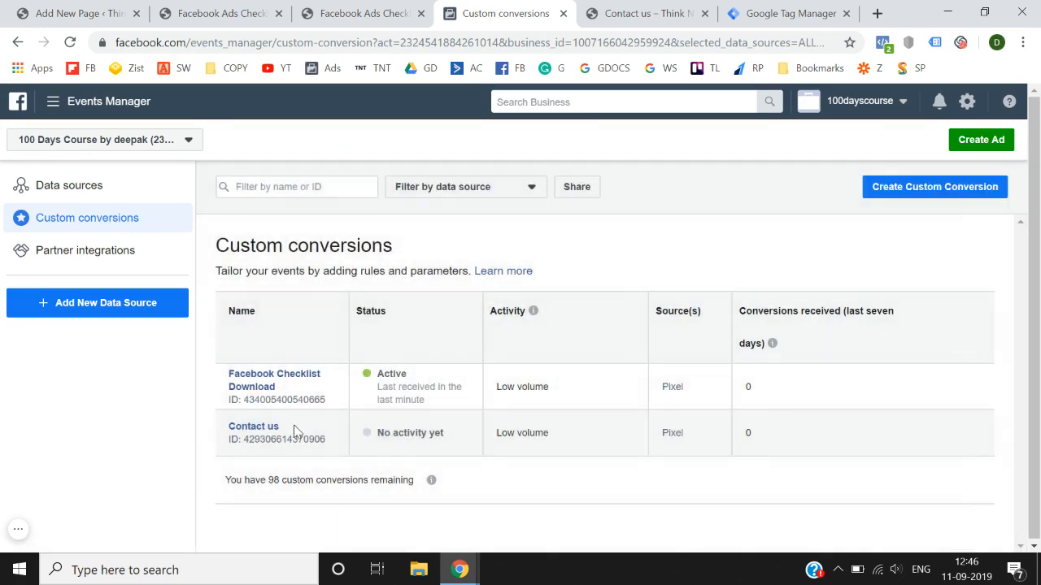
Reload the website's Contact us page, then refresh the custom conversions list to check the Contact us conversion's status
left_click(635, 11)
left_click(69, 42)
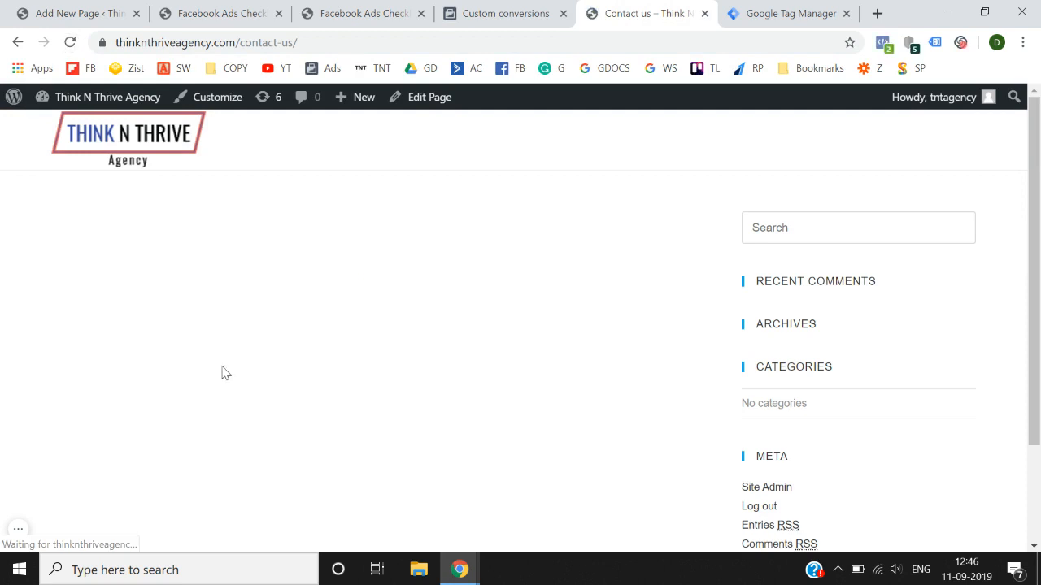
left_click(534, 6)
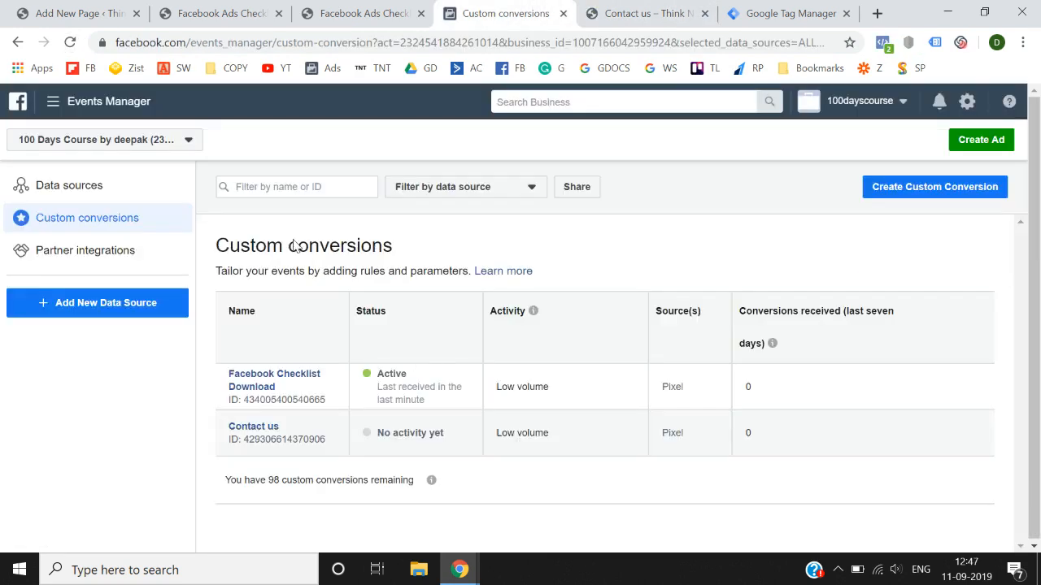
left_click(70, 42)
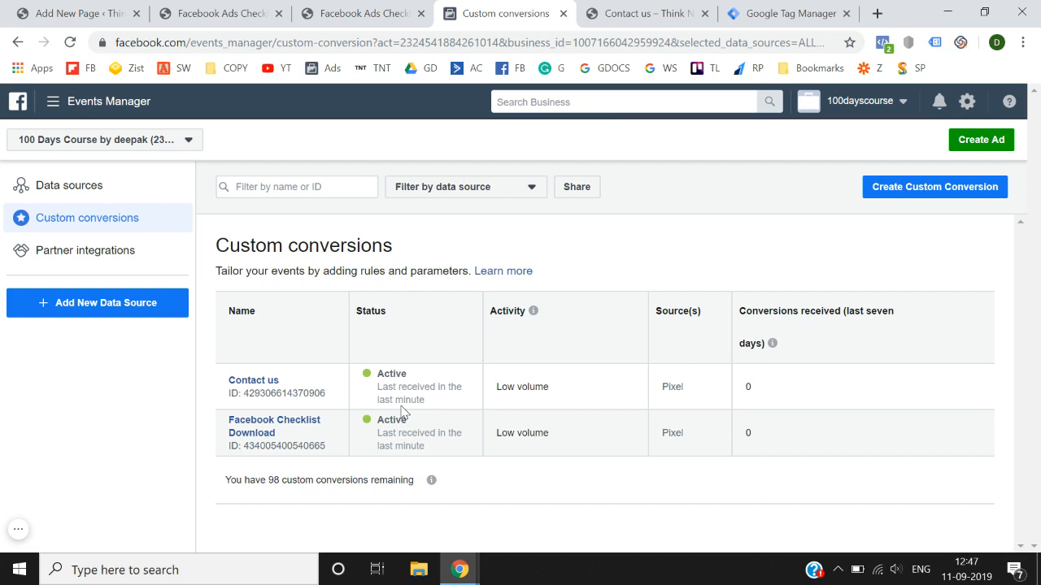
left_click(791, 11)
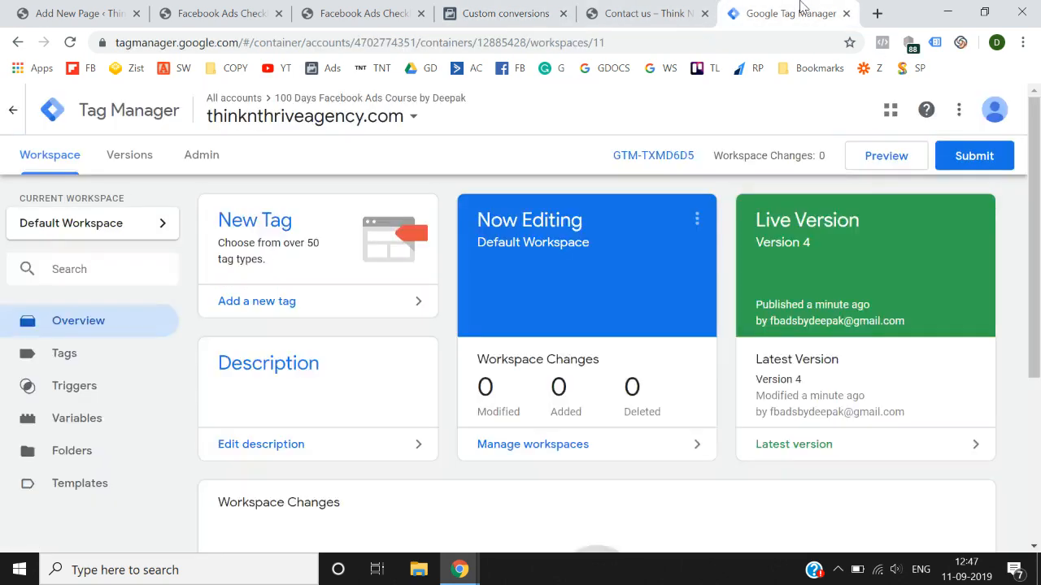
left_click(497, 10)
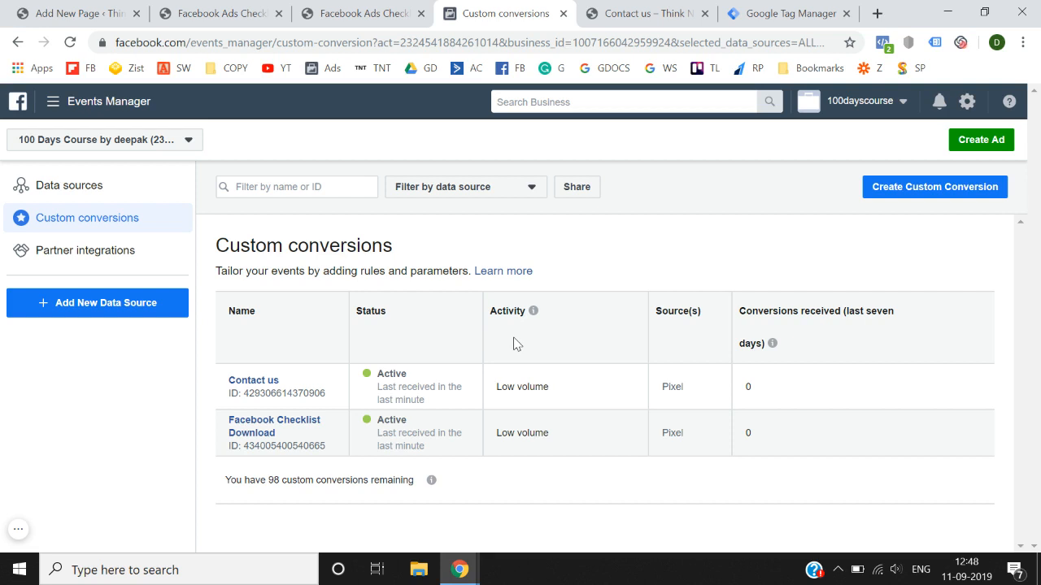
left_click(23, 532)
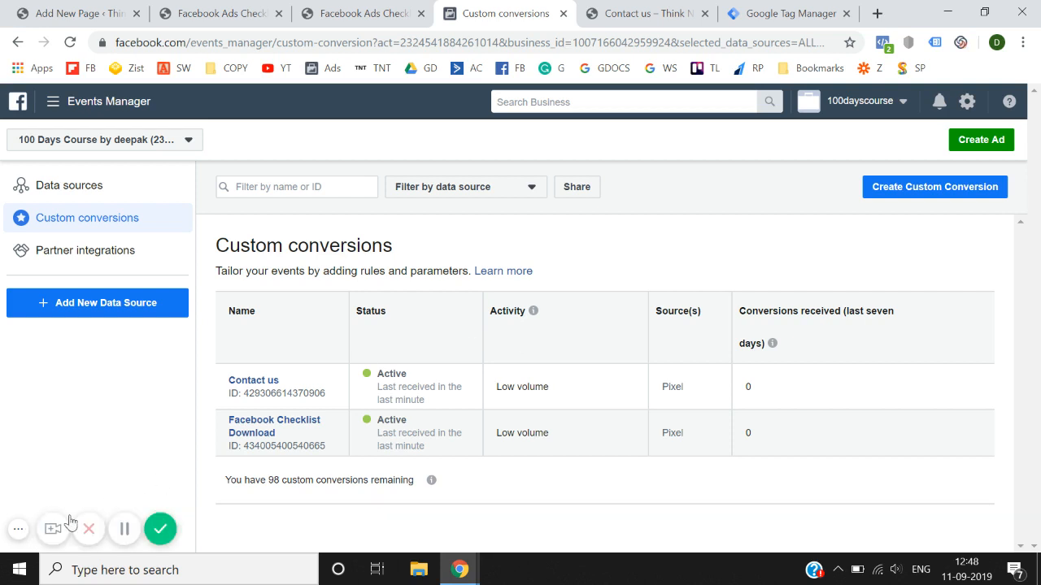